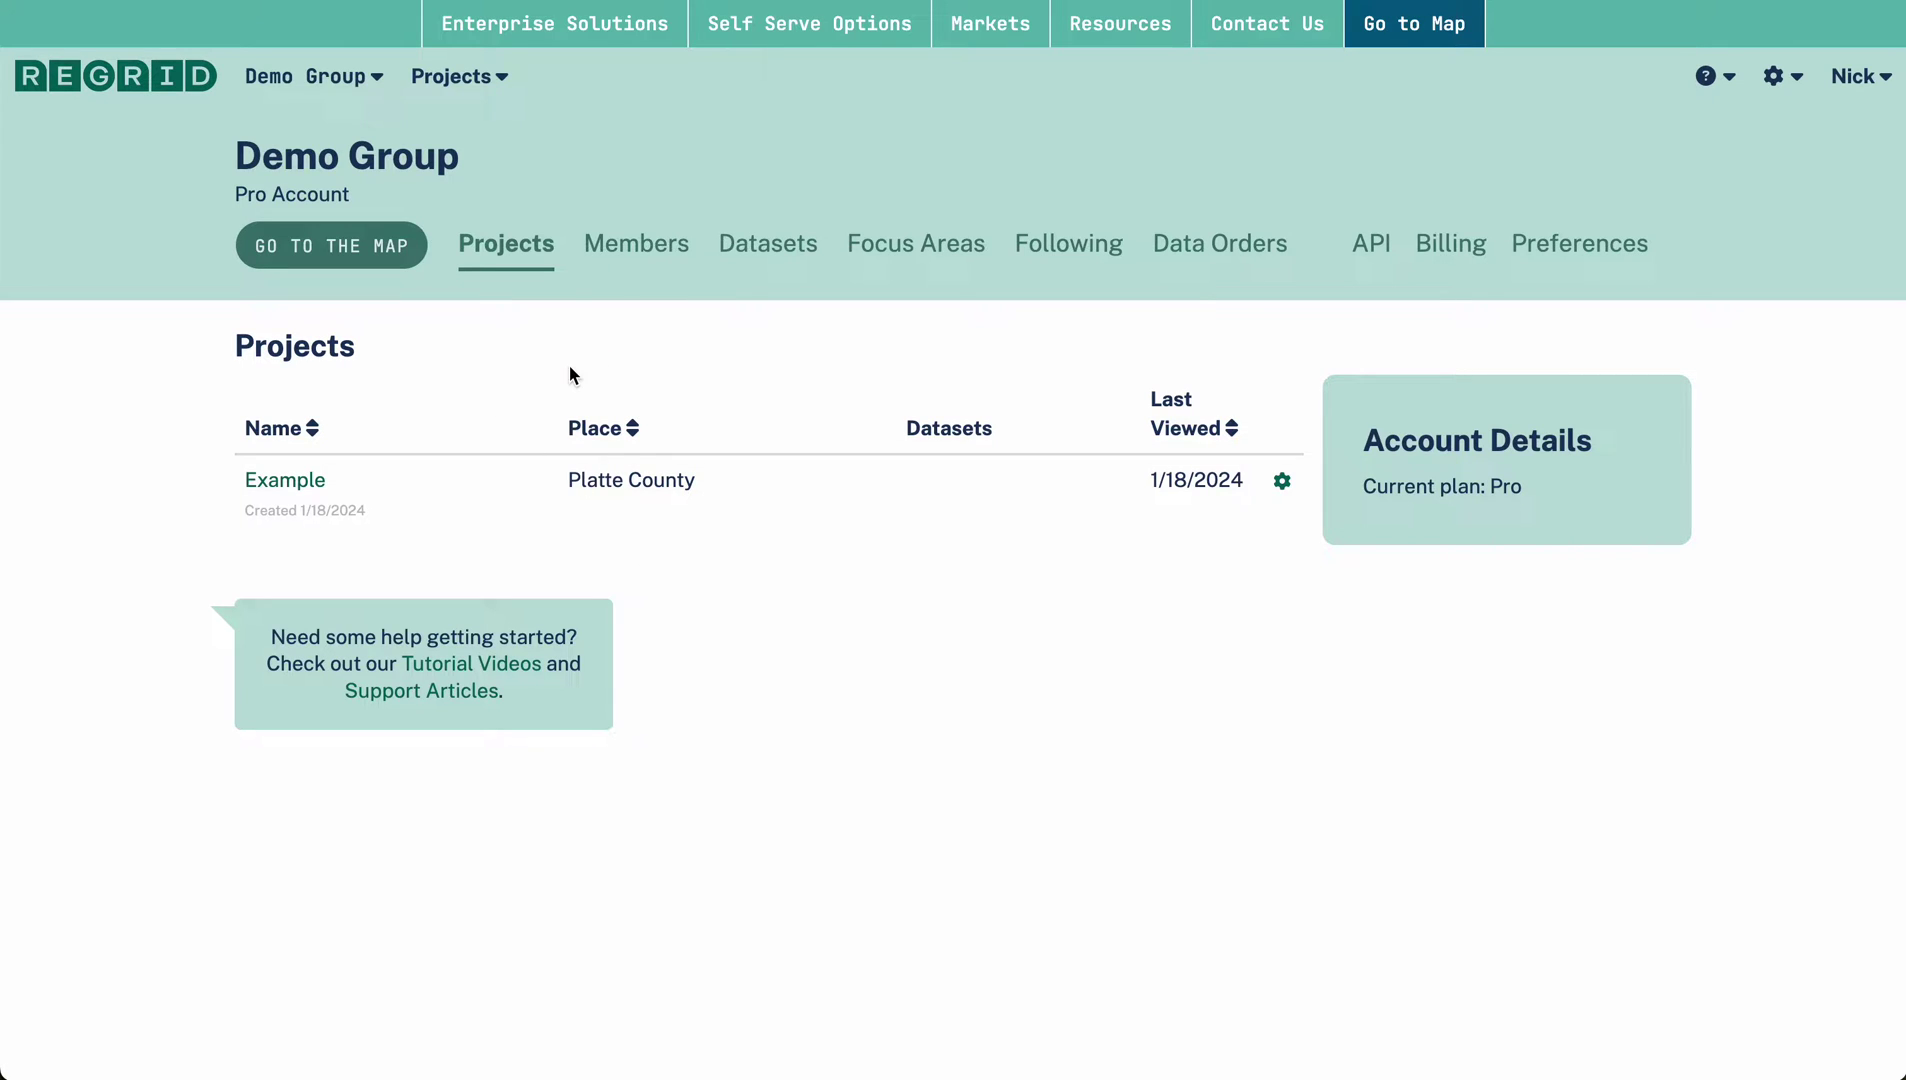
Step: Open the parcel map, dismiss the Help panel, and move to parcels east of Bend near McGrath Rd
left_click(345, 255)
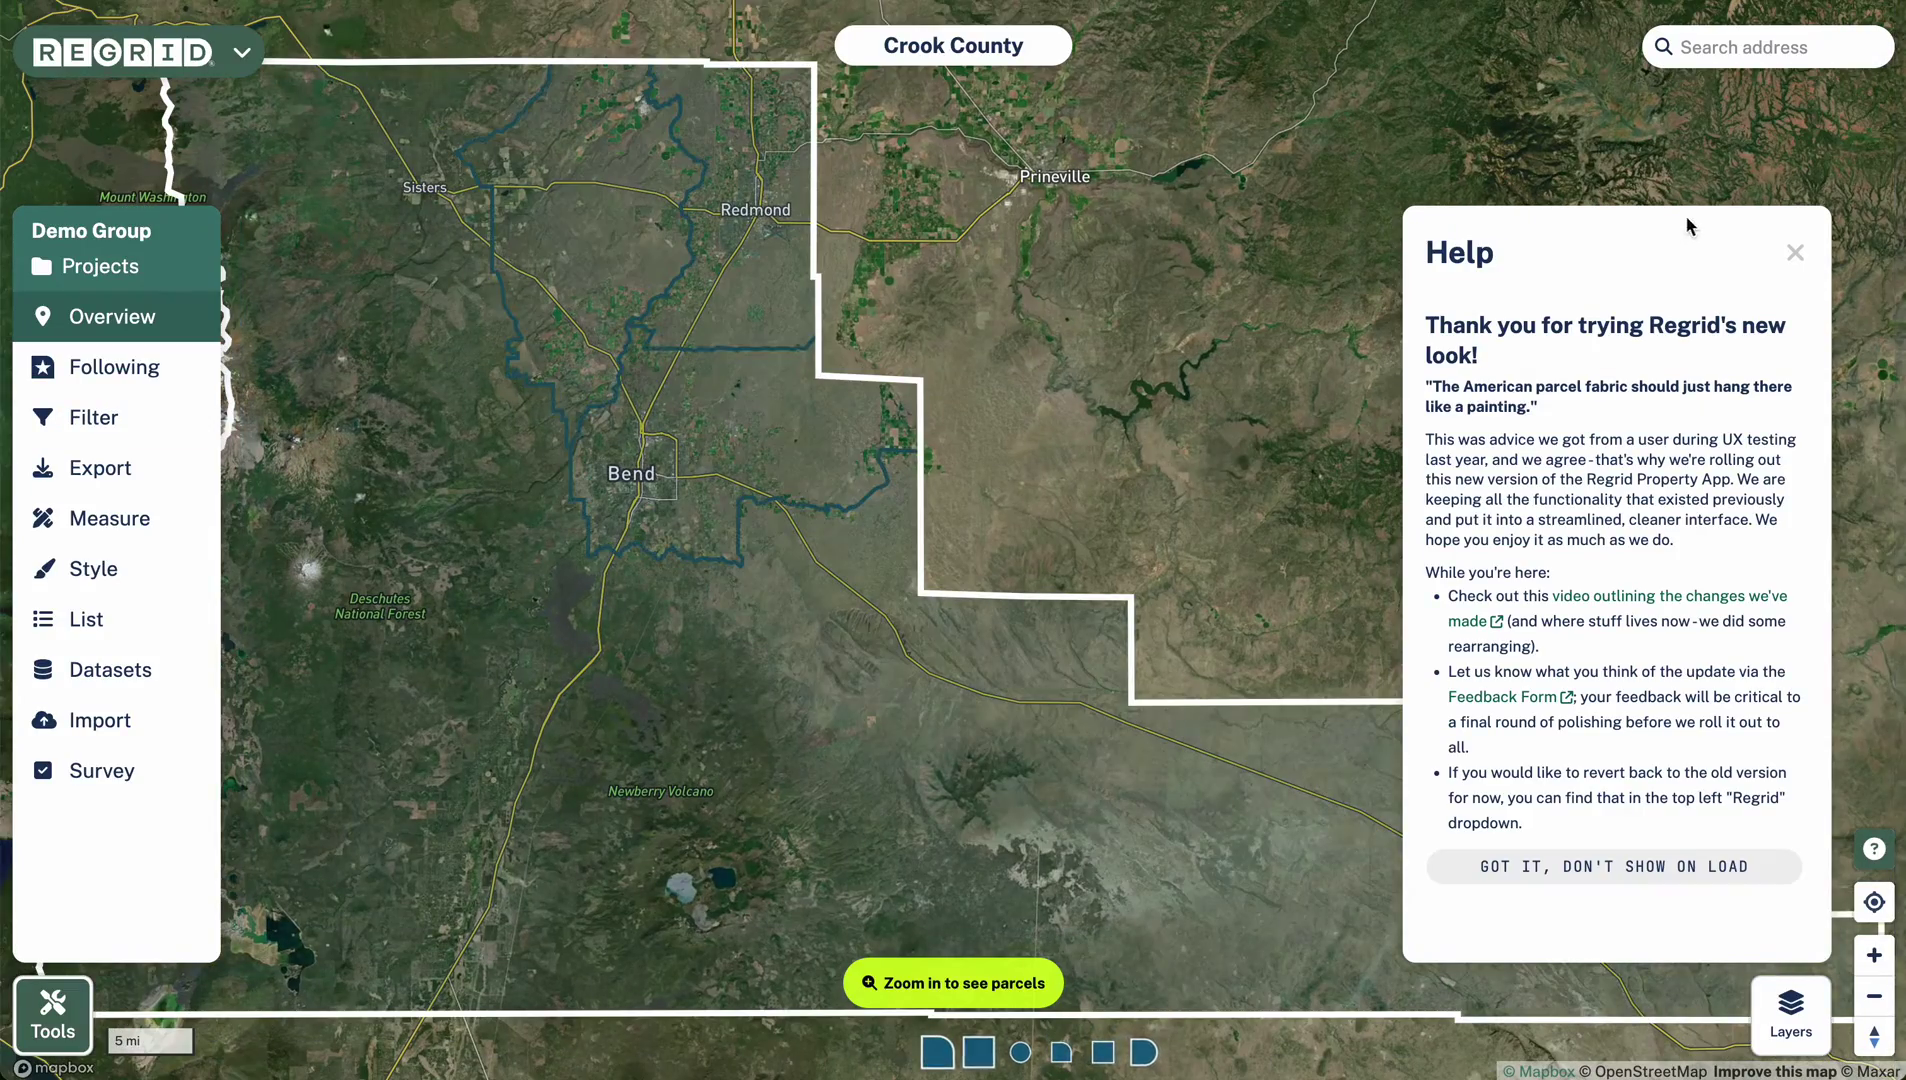
left_click(1795, 253)
left_click_drag(655, 468, 1140, 643)
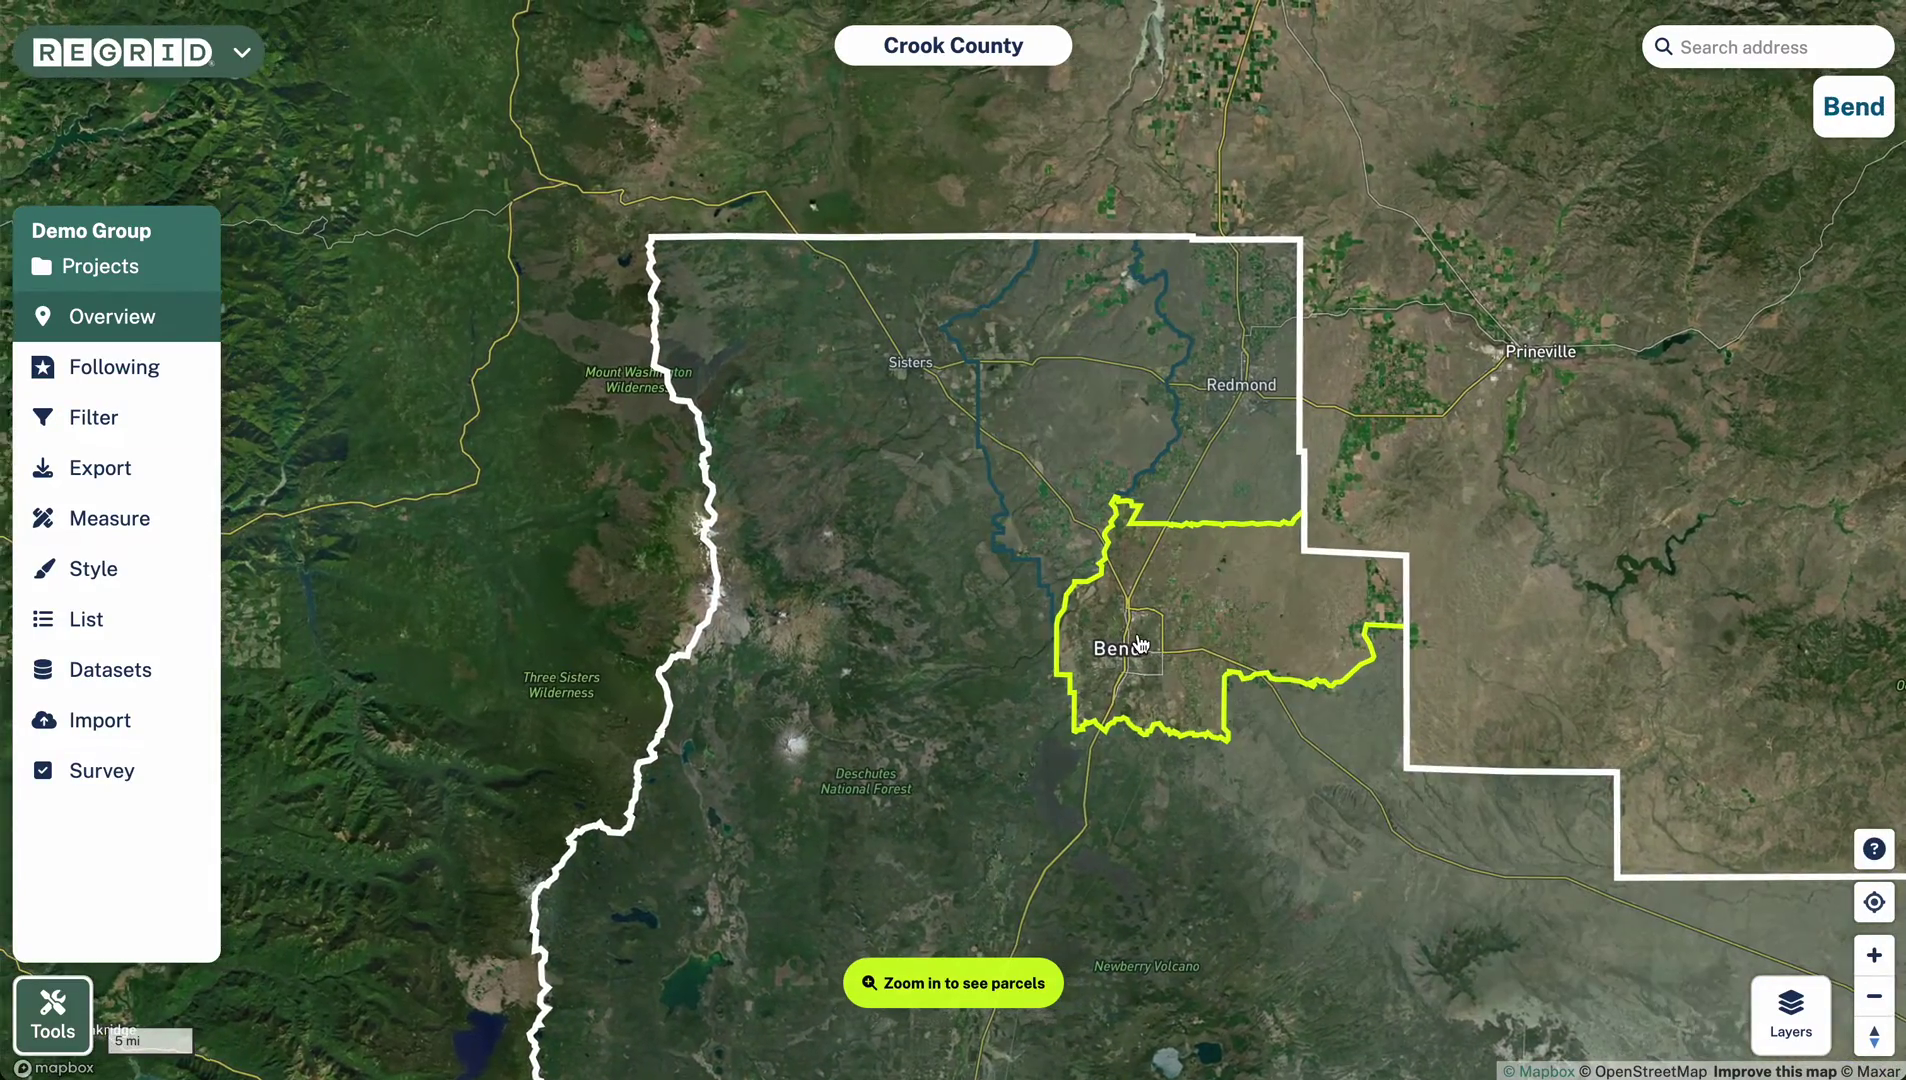
scroll(1140, 643, "down", 5)
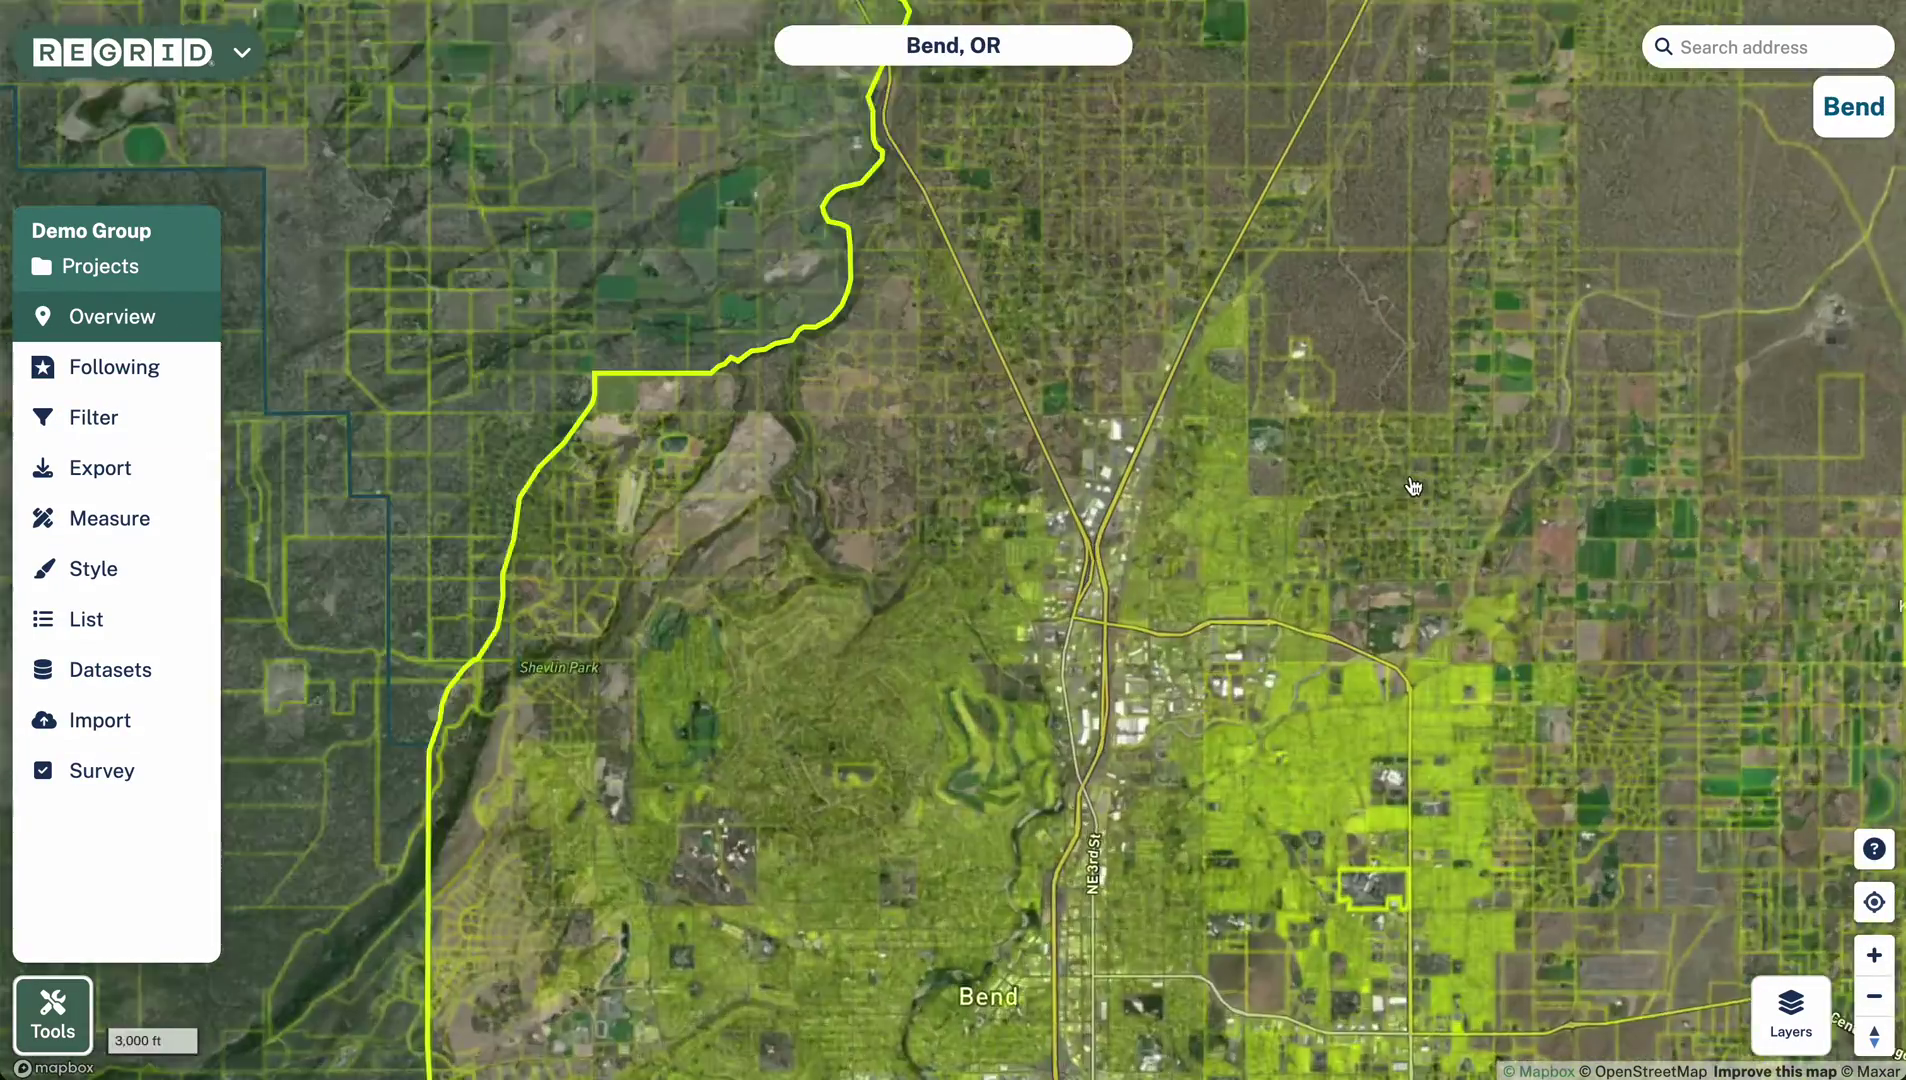
scroll(1413, 487, "up", 10)
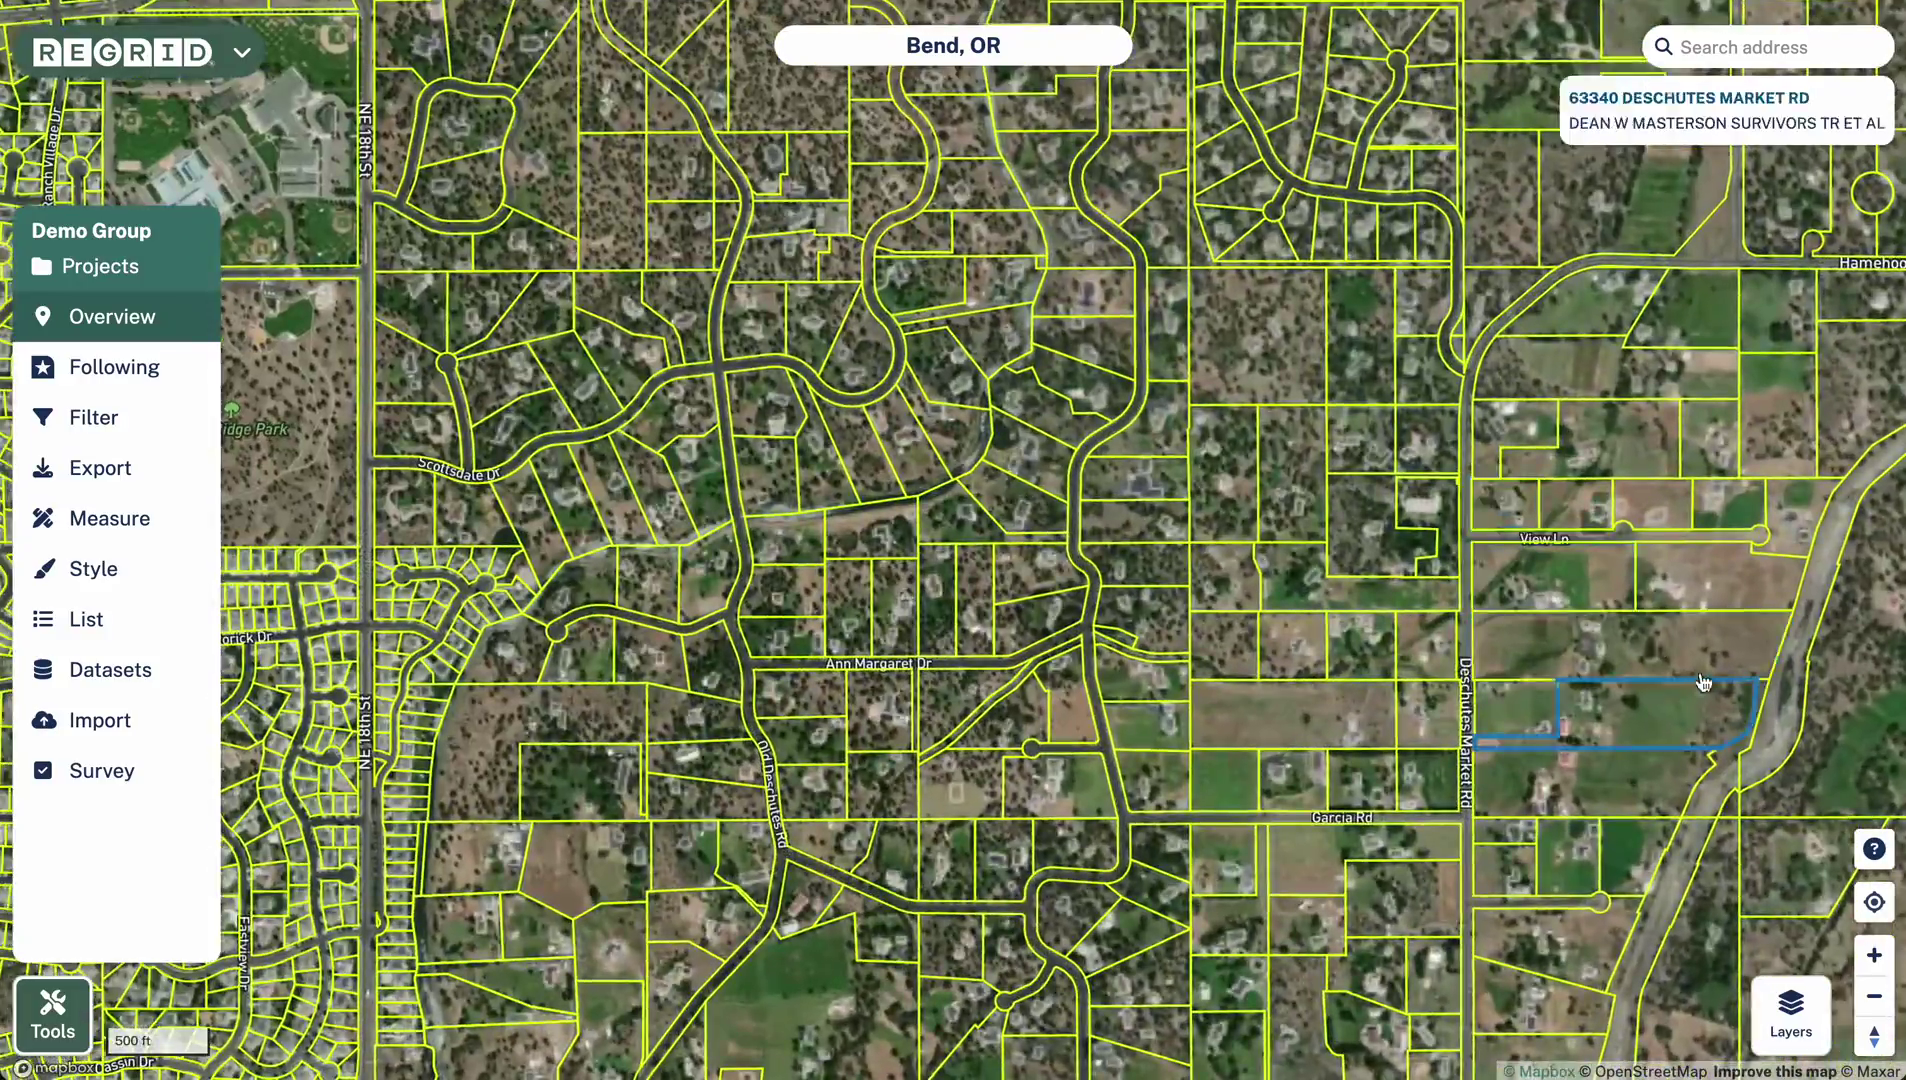
left_click_drag(1703, 683, 822, 527)
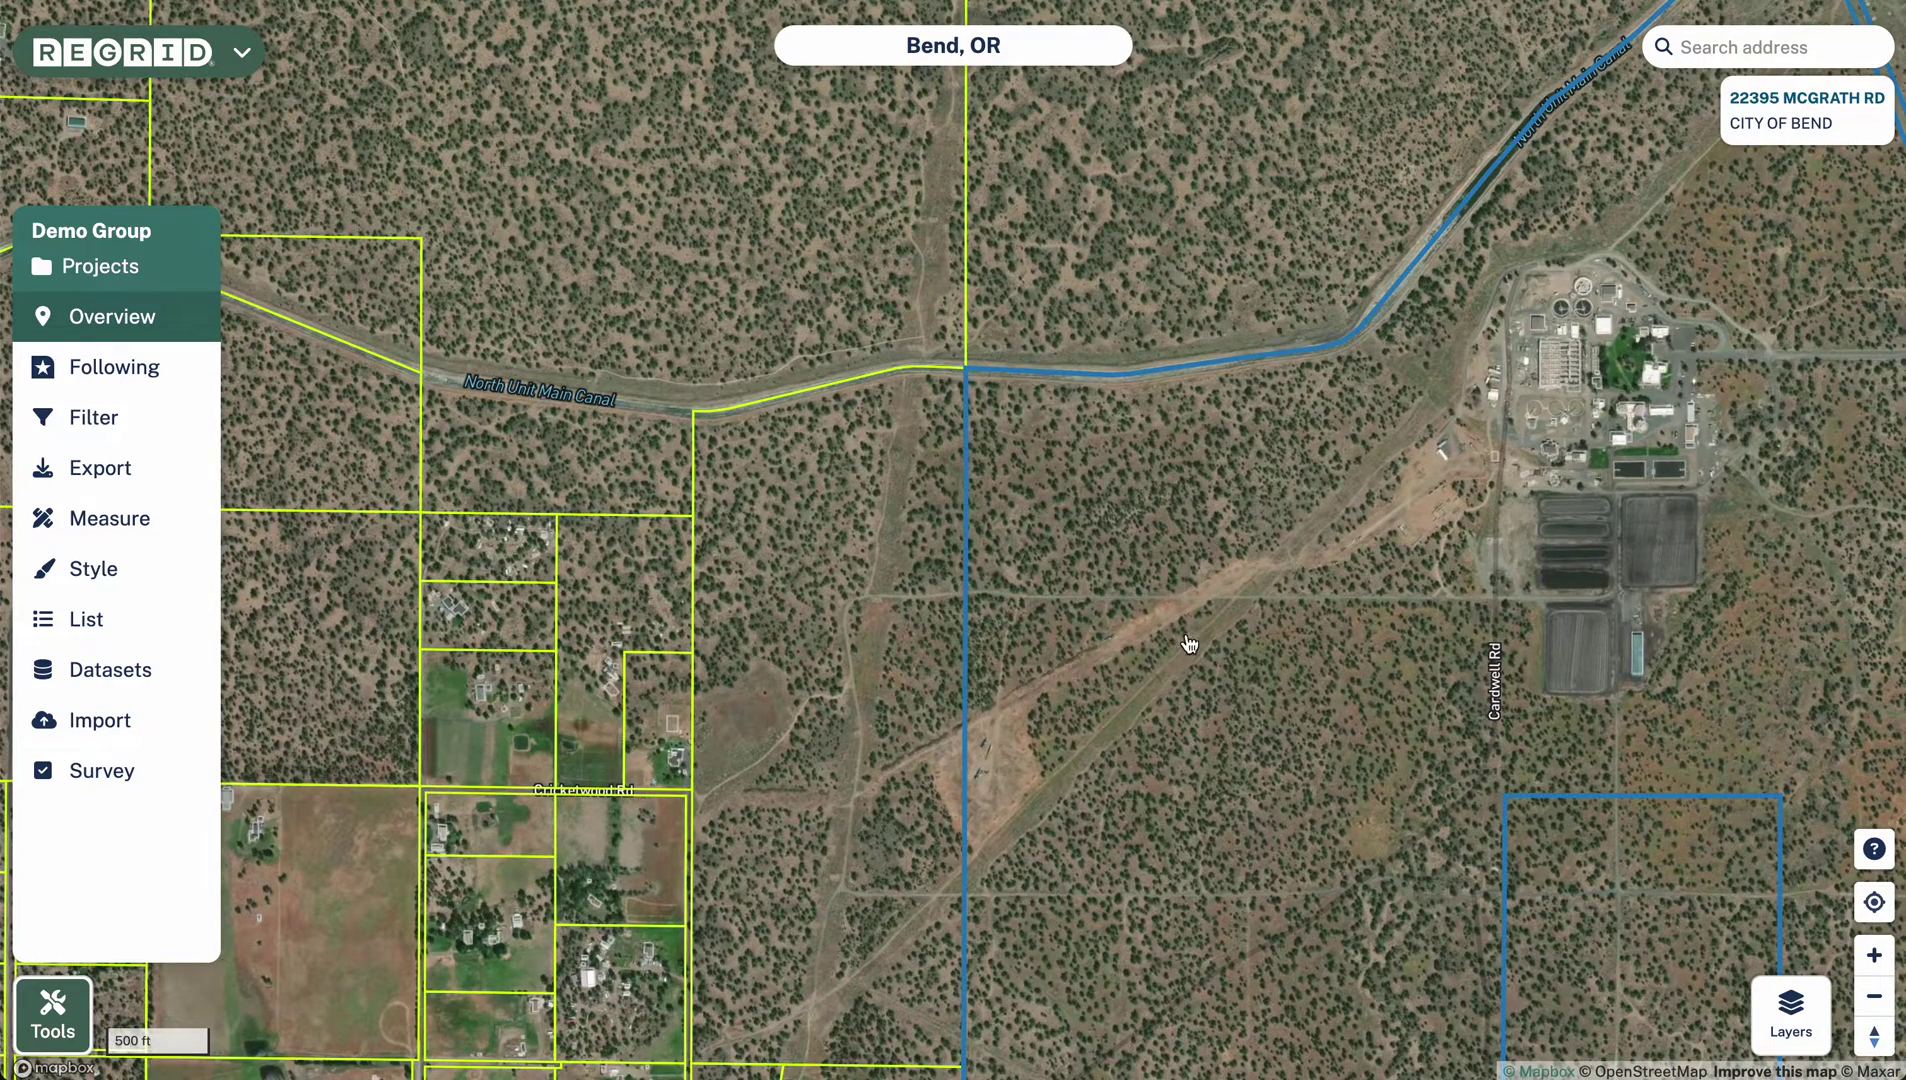
left_click(1217, 664)
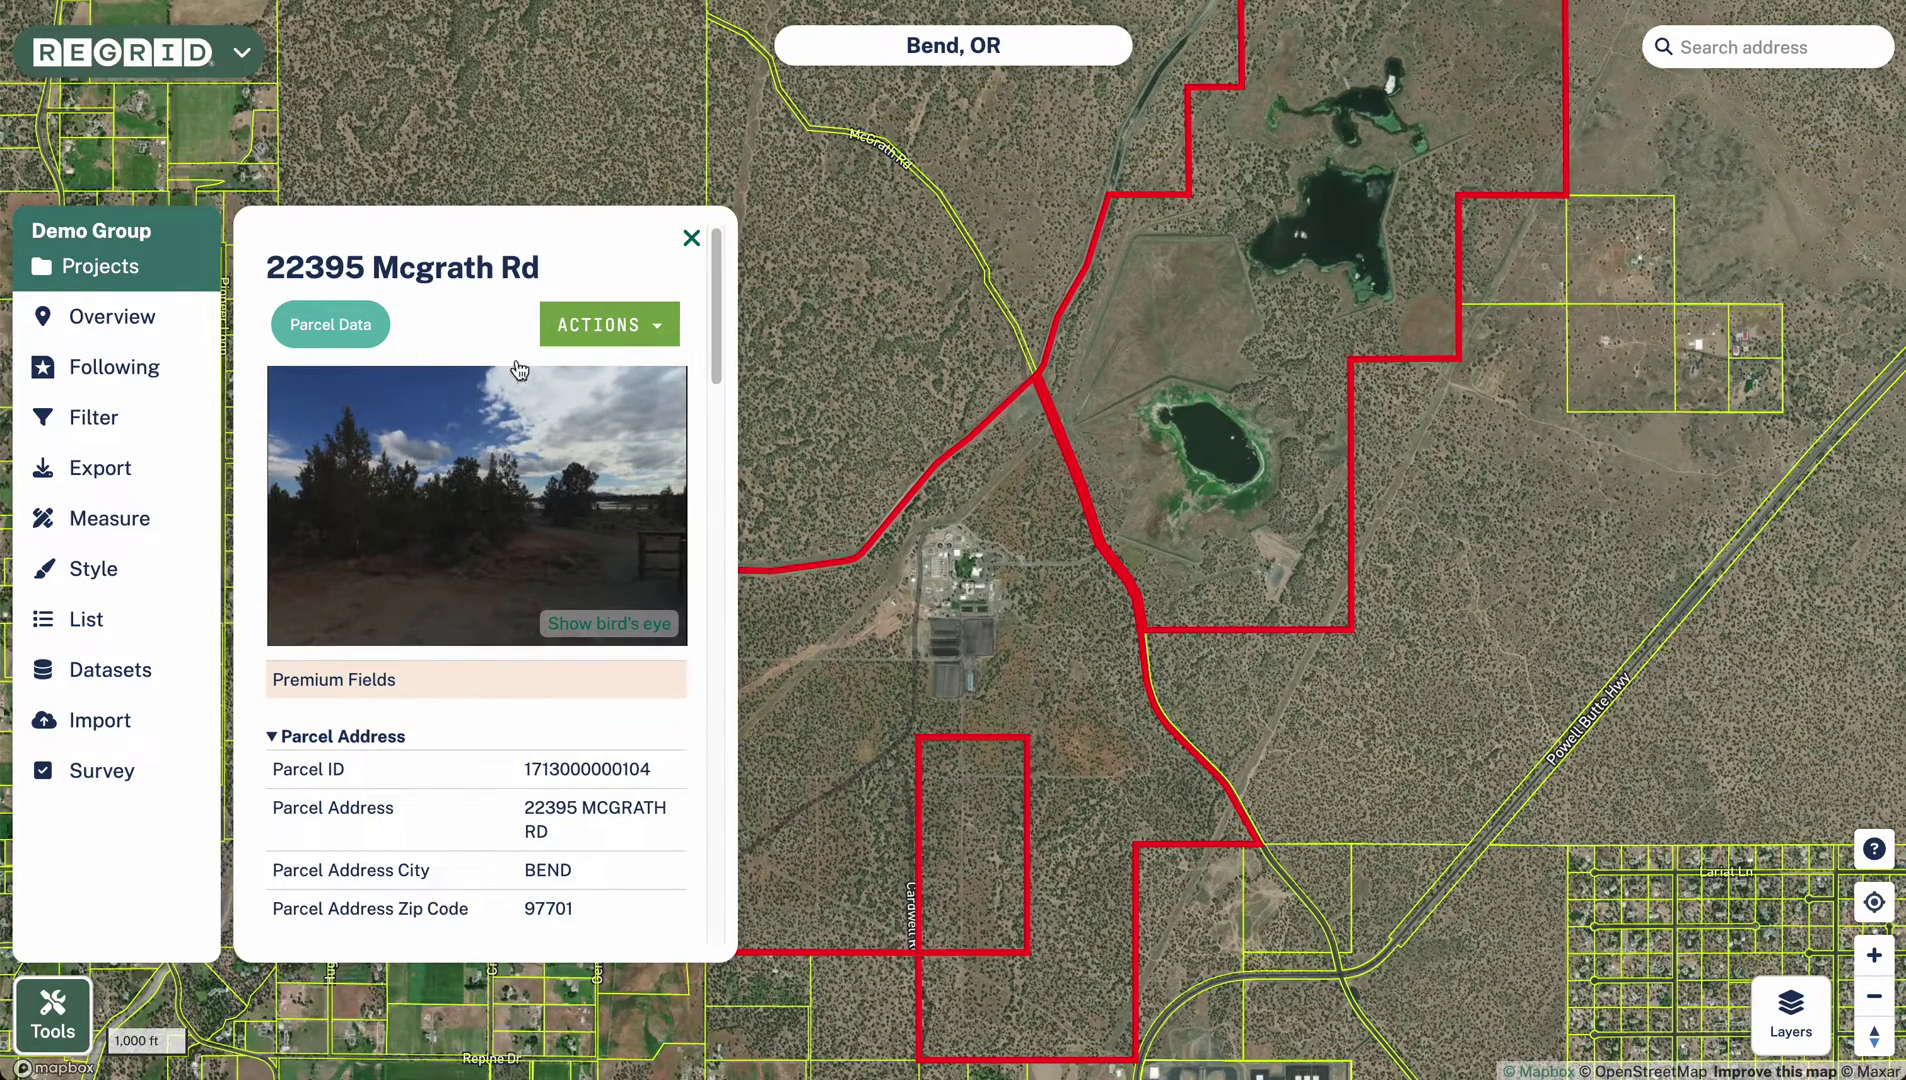
scroll(475, 325, "down", 5)
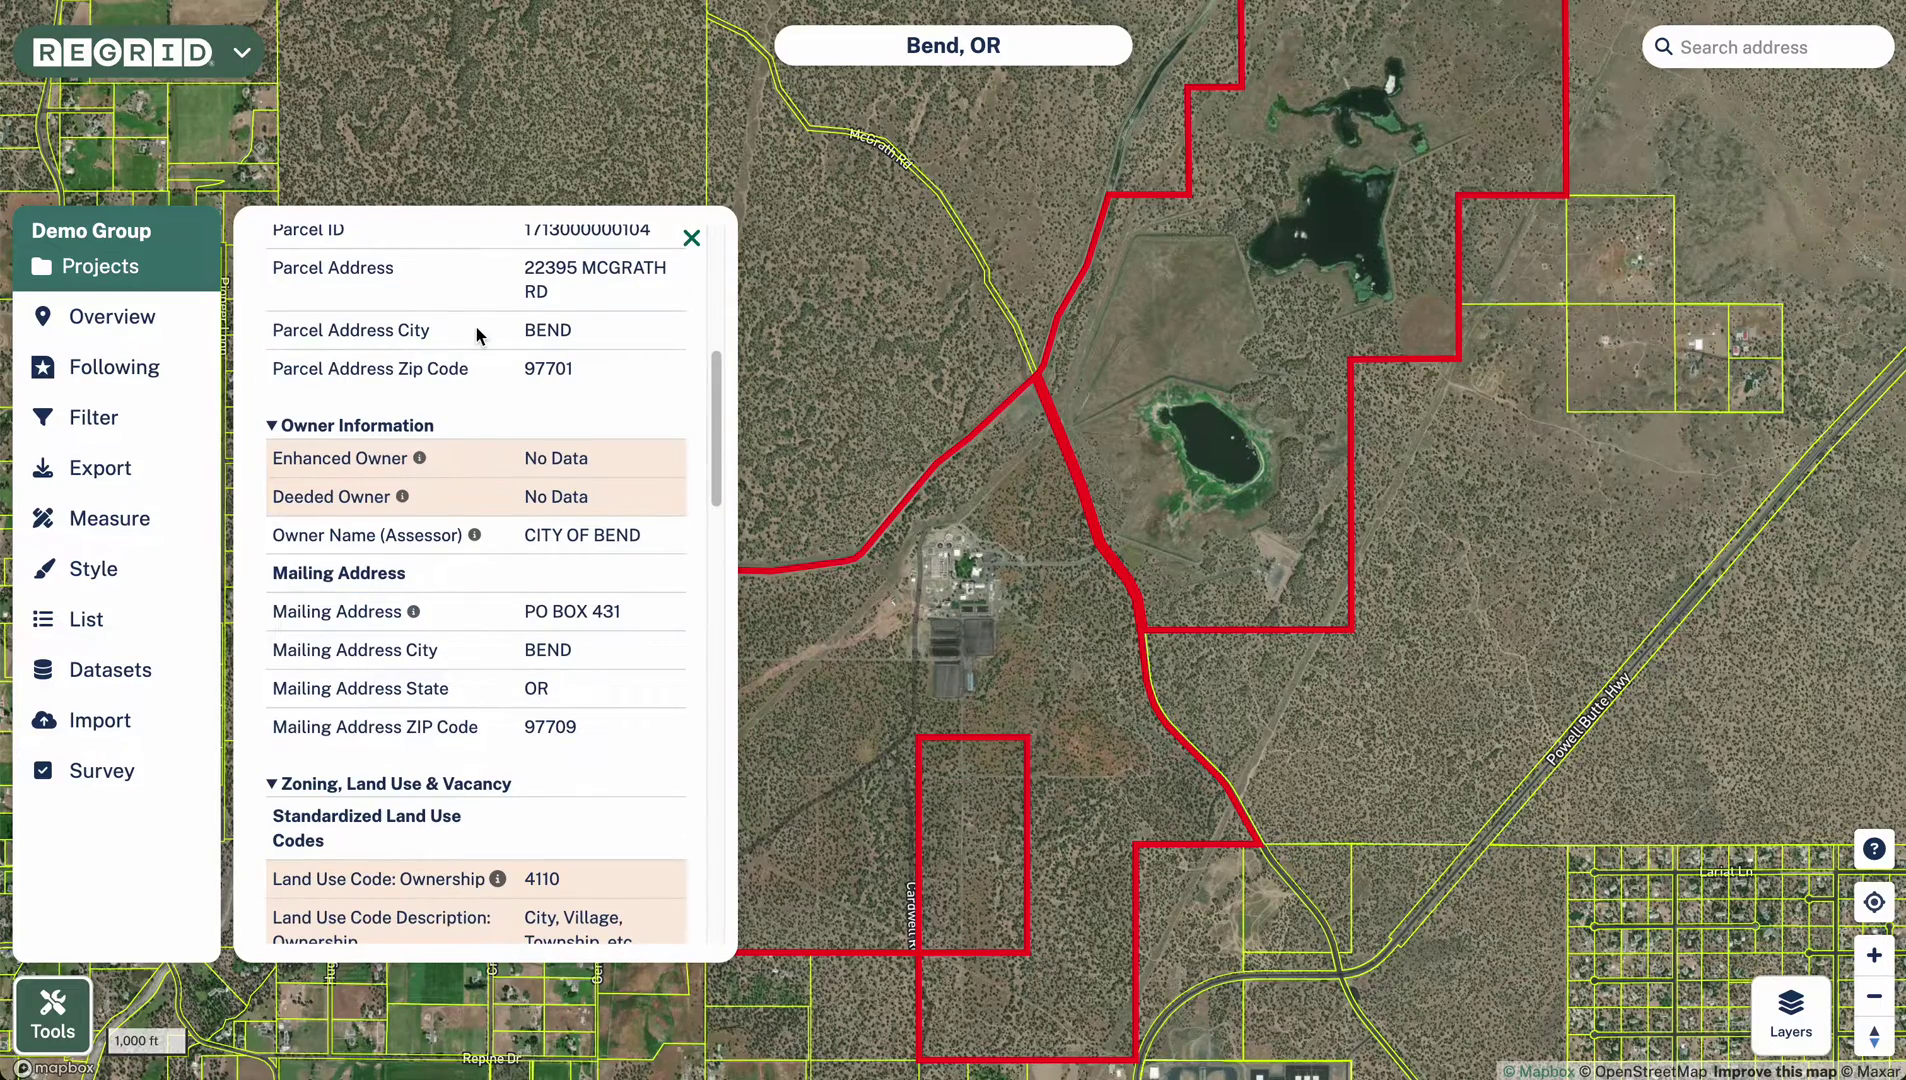
scroll(477, 335, "down", 12)
scroll(477, 330, "up", 17)
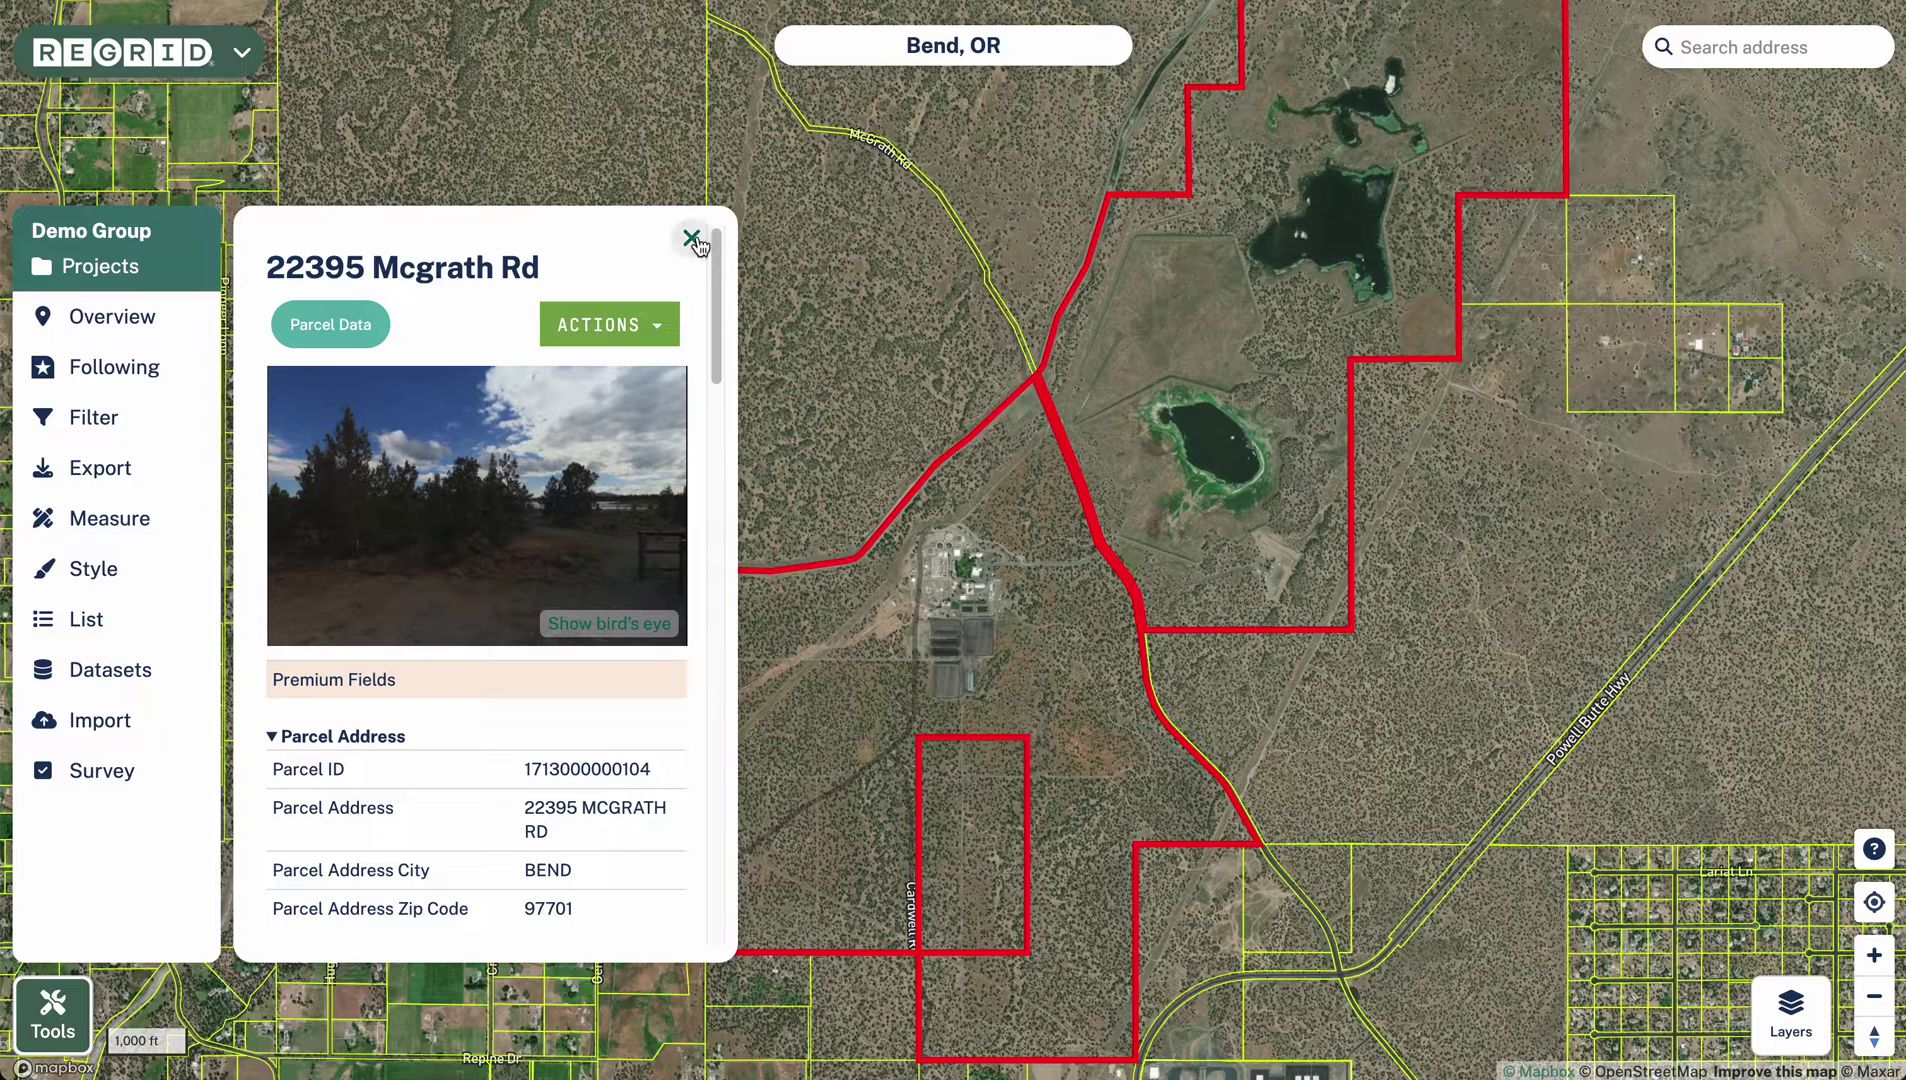
left_click(650, 330)
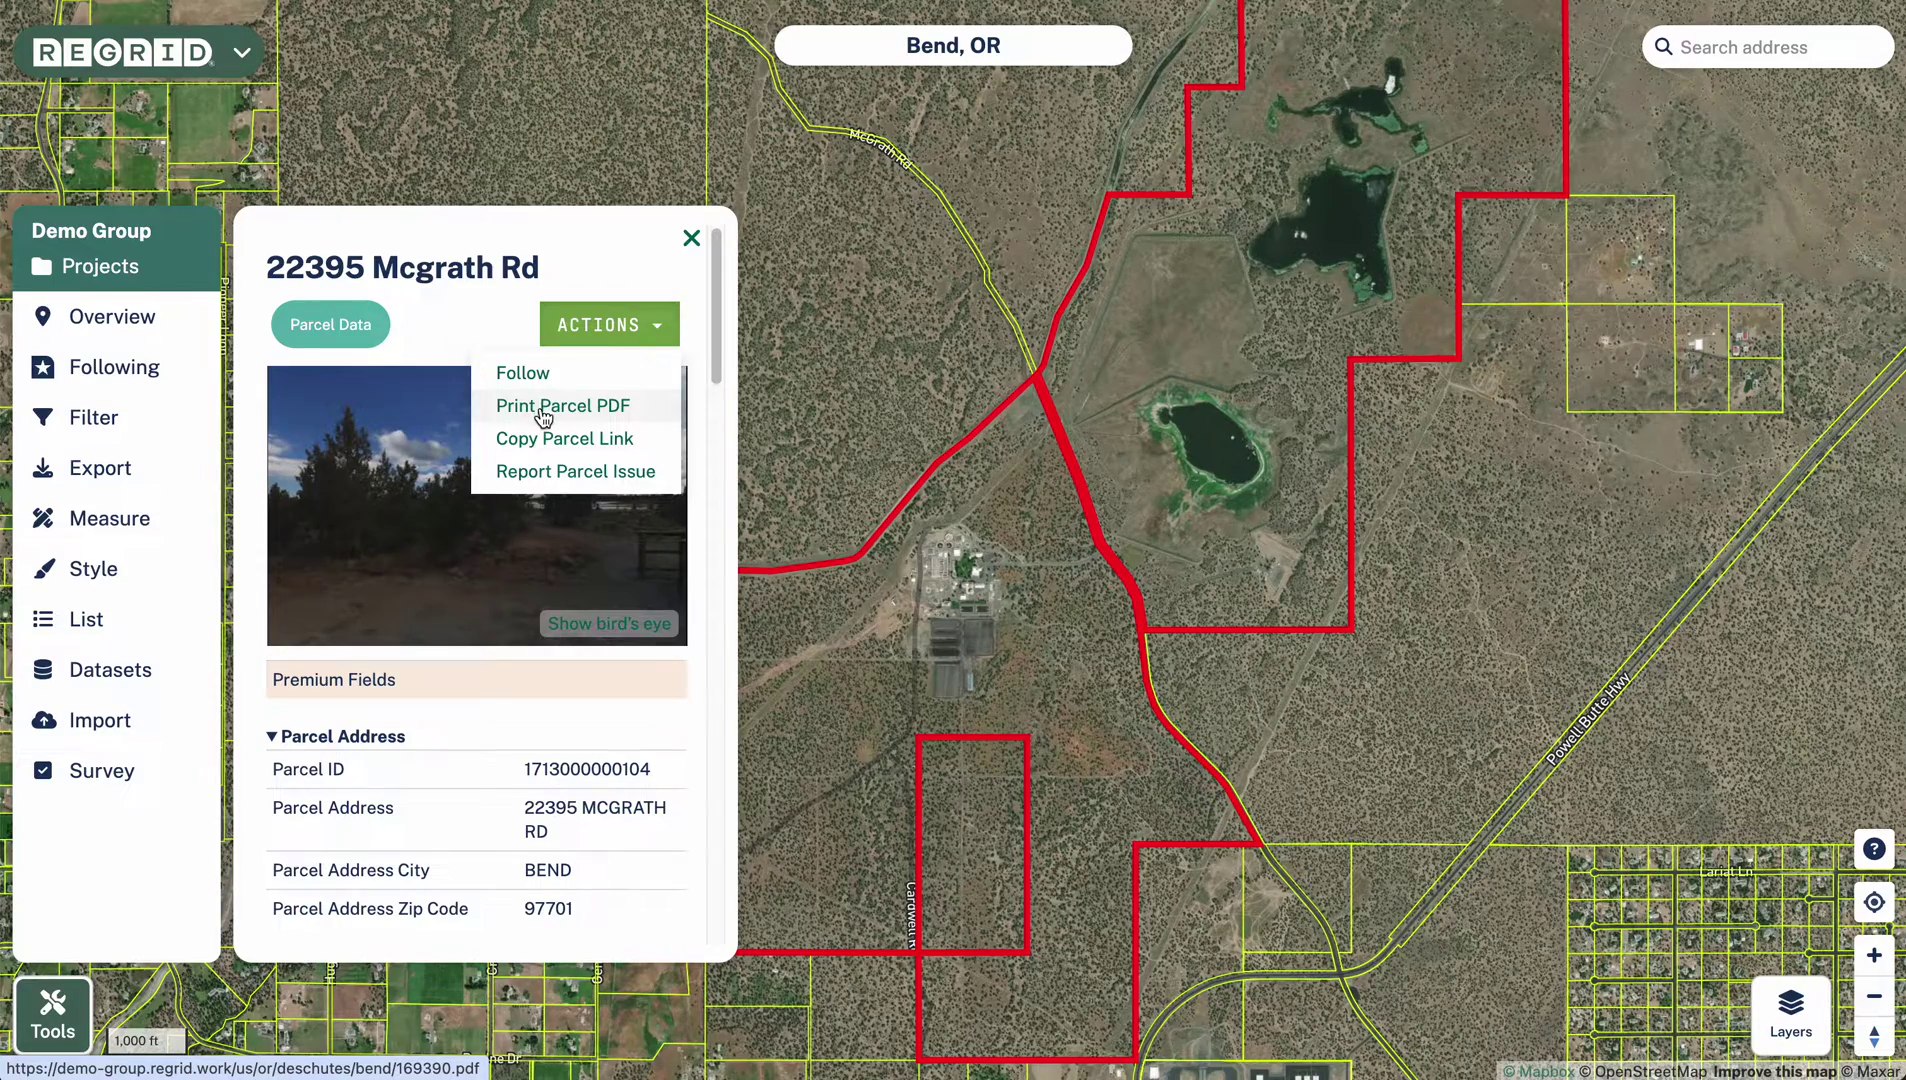
left_click(691, 239)
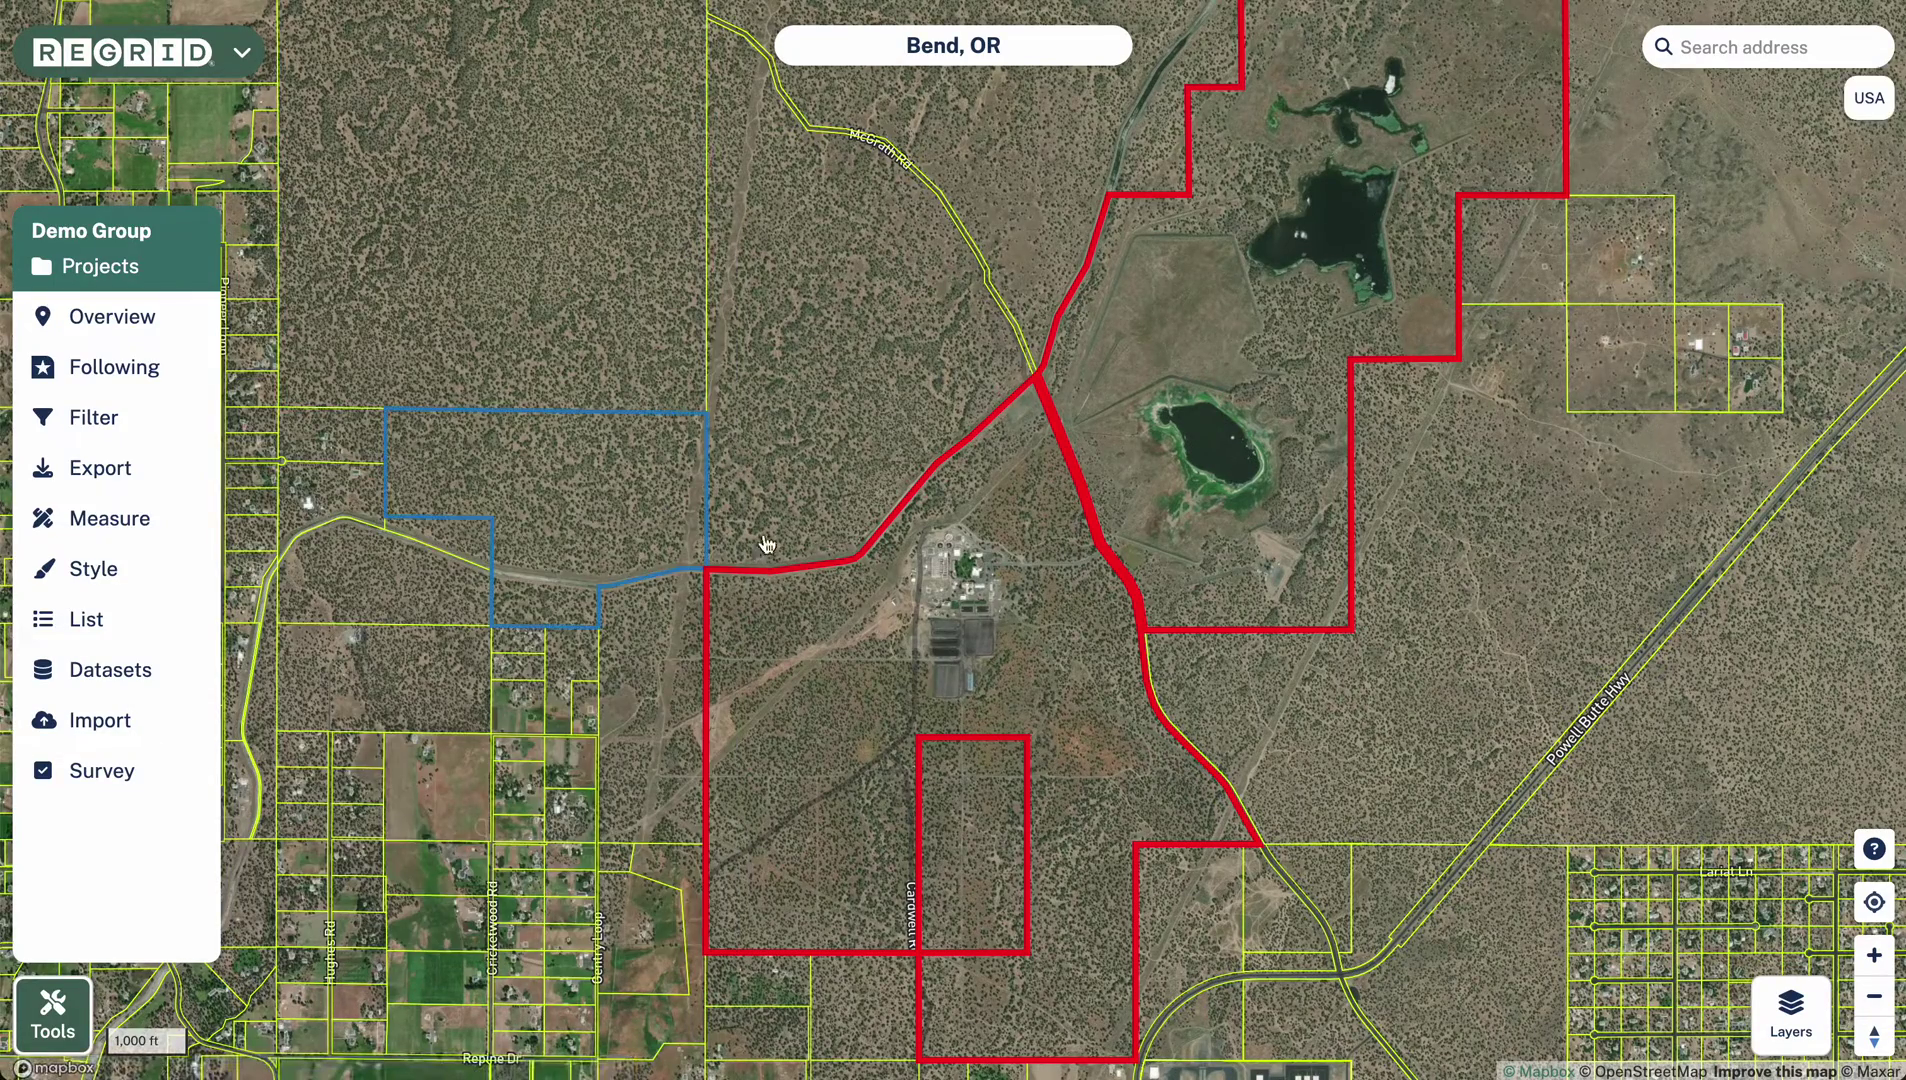
Step: Open the Style panel and change the Parcel Lines colour to bright yellow-green
left_click_drag(975, 595, 945, 568)
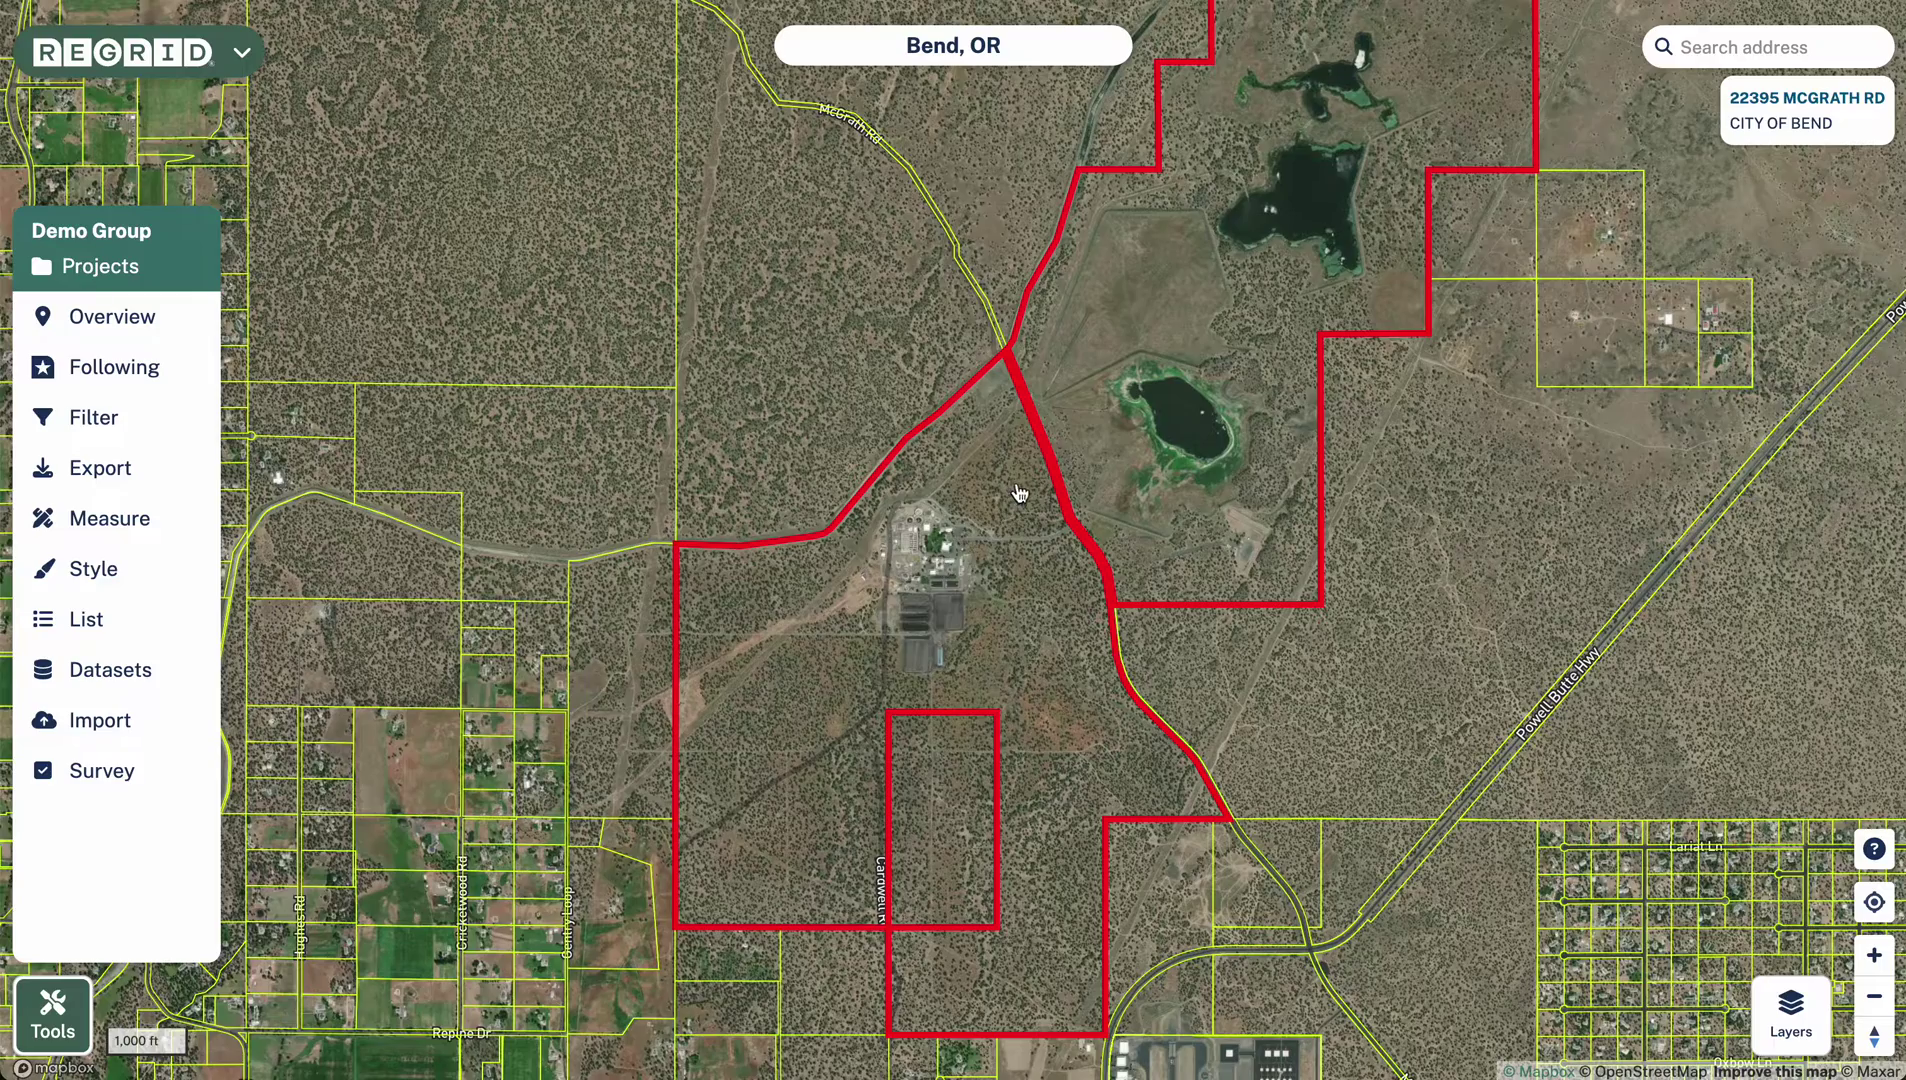
left_click_drag(1020, 495, 1005, 529)
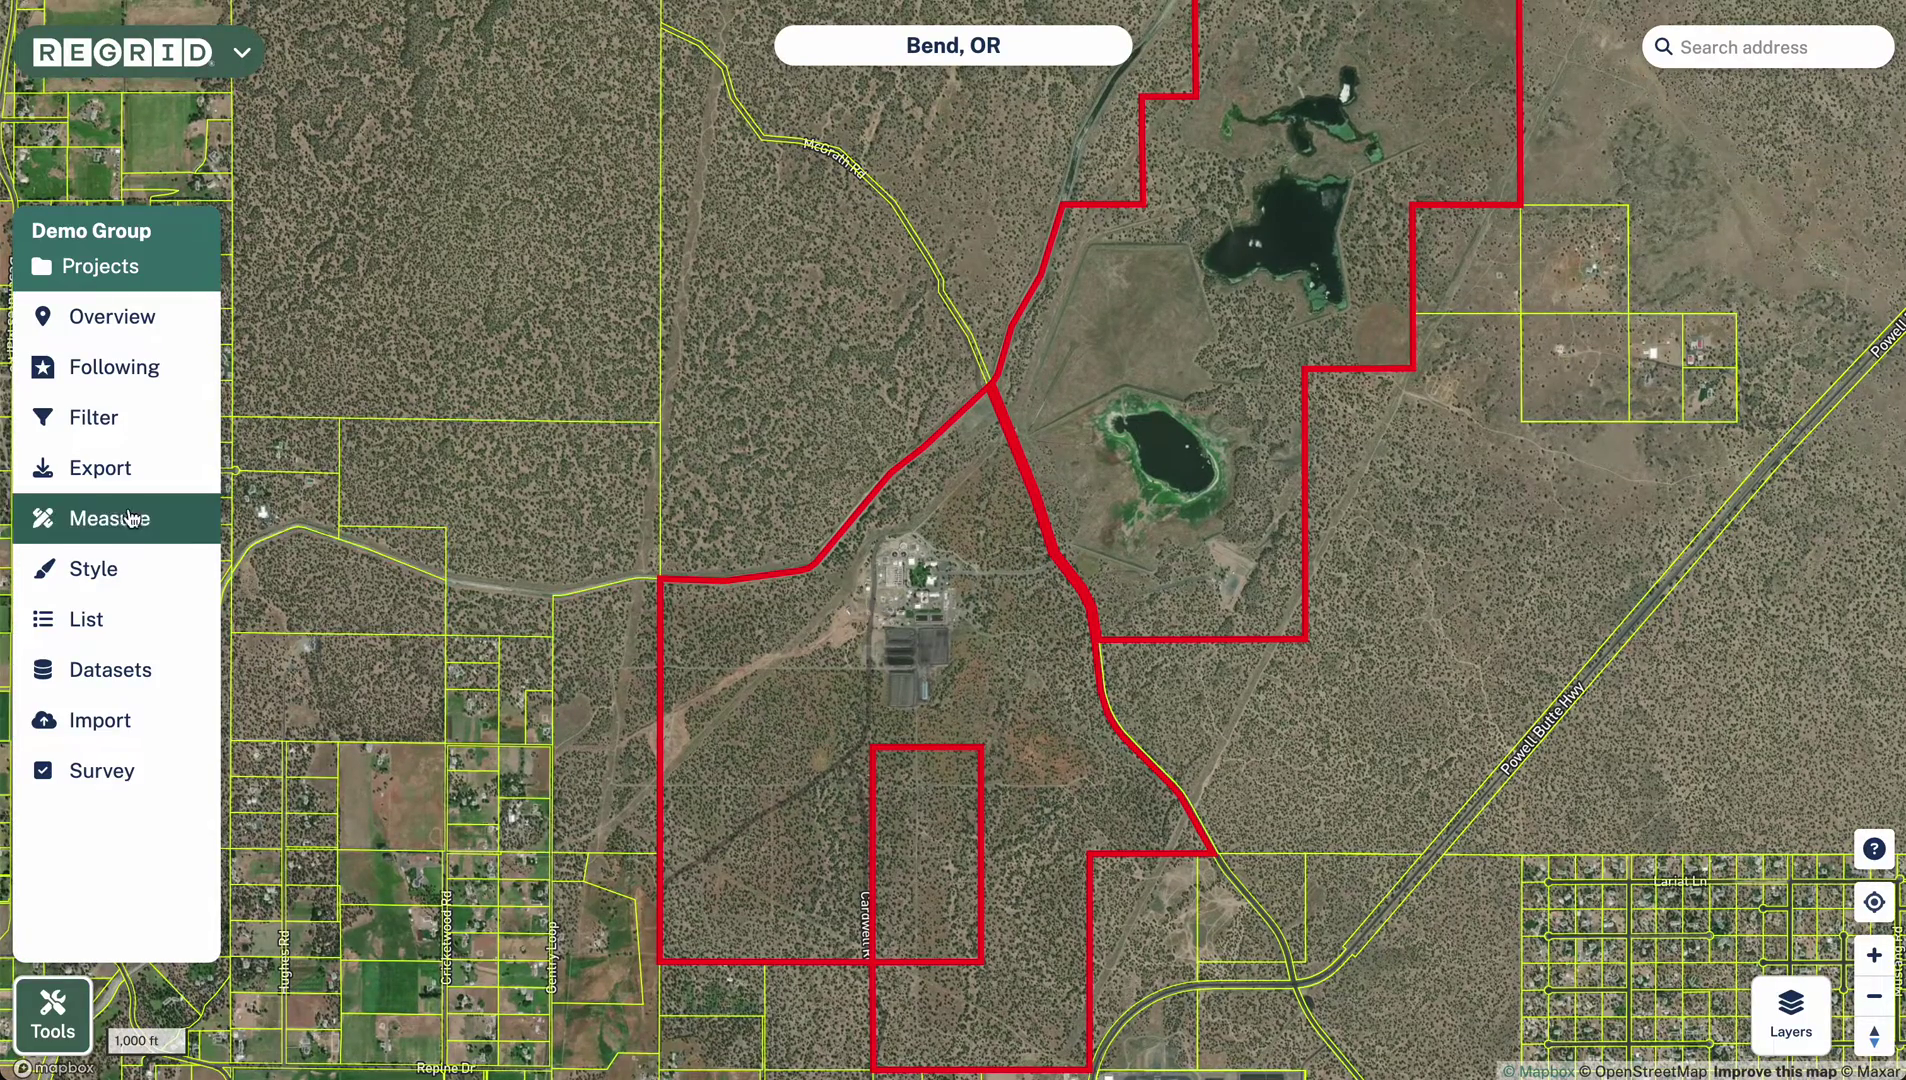
left_click(95, 568)
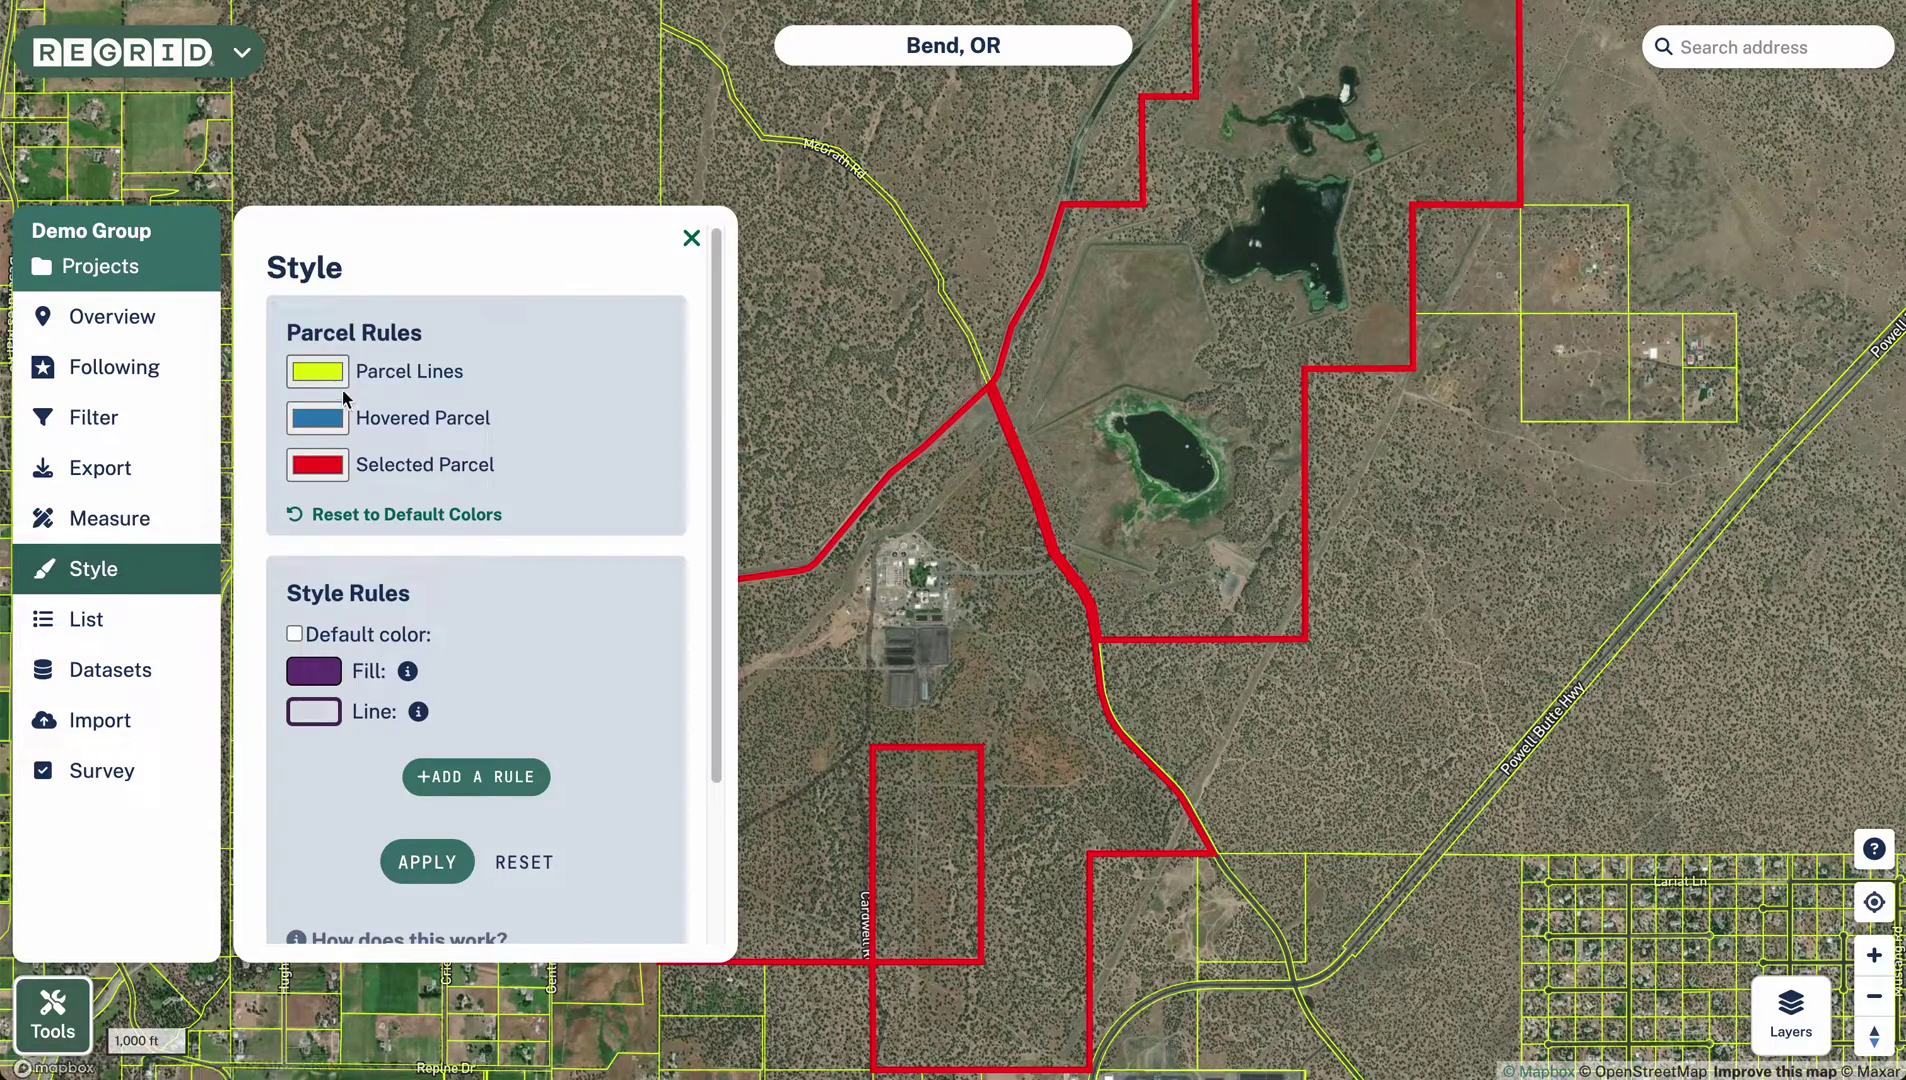
left_click(310, 369)
left_click(488, 468)
left_click_drag(540, 450, 553, 404)
left_click(638, 404)
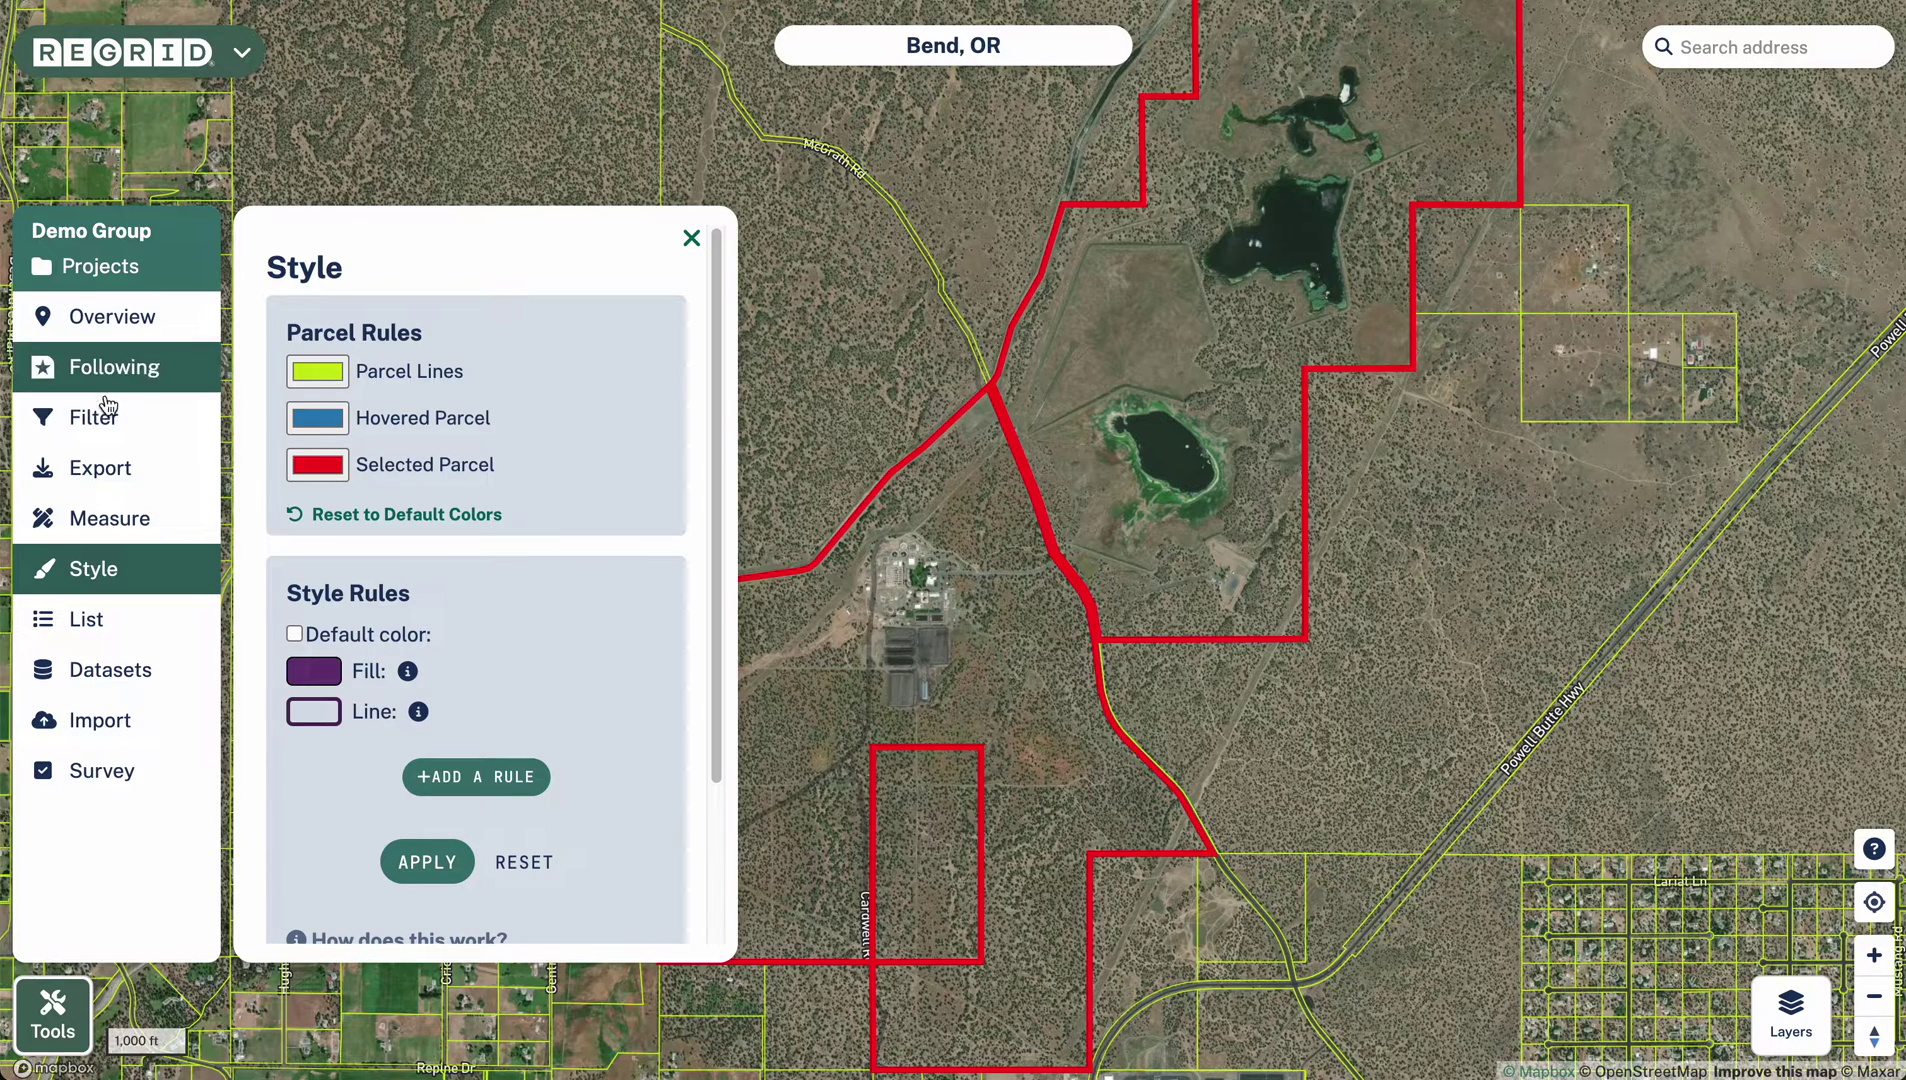
Step: Apply the Vacant Lots quick filter to the Deschutes County parcels
left_click(144, 432)
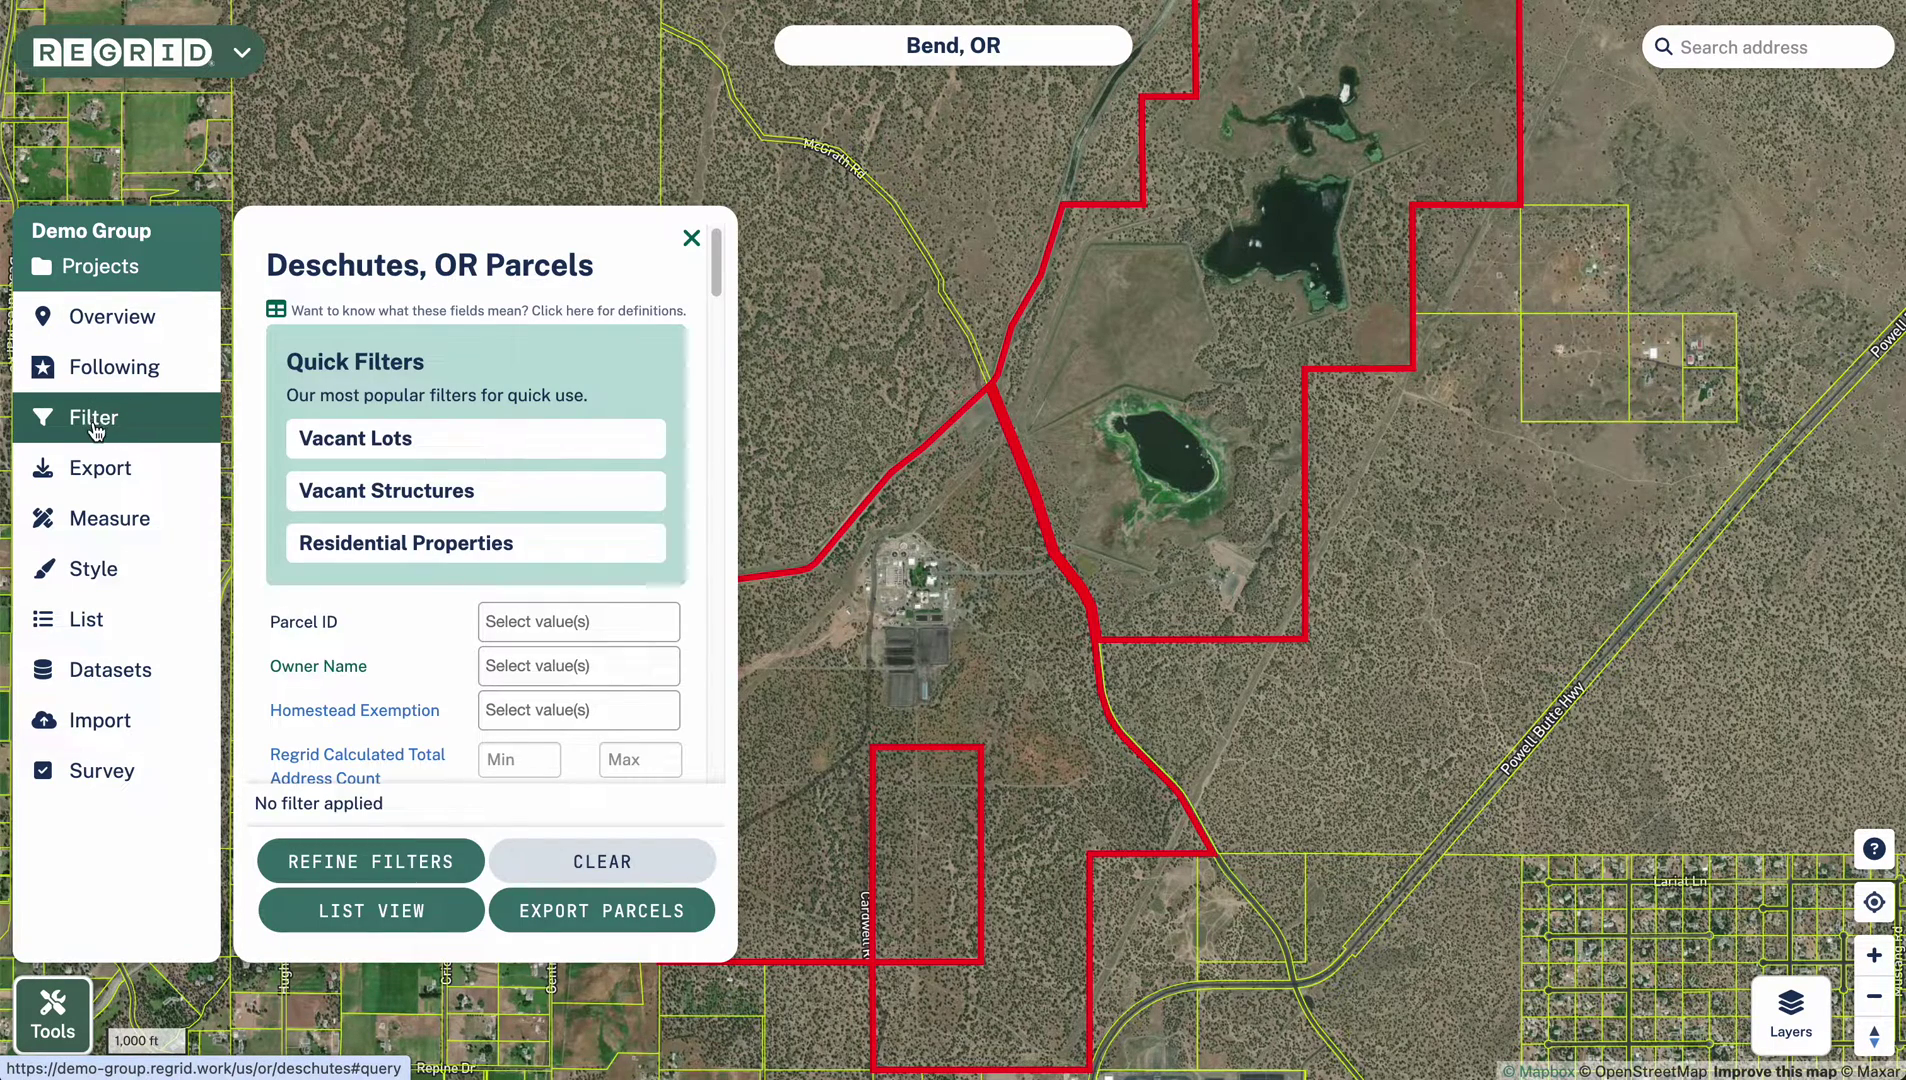
scroll(270, 592, "down", 5)
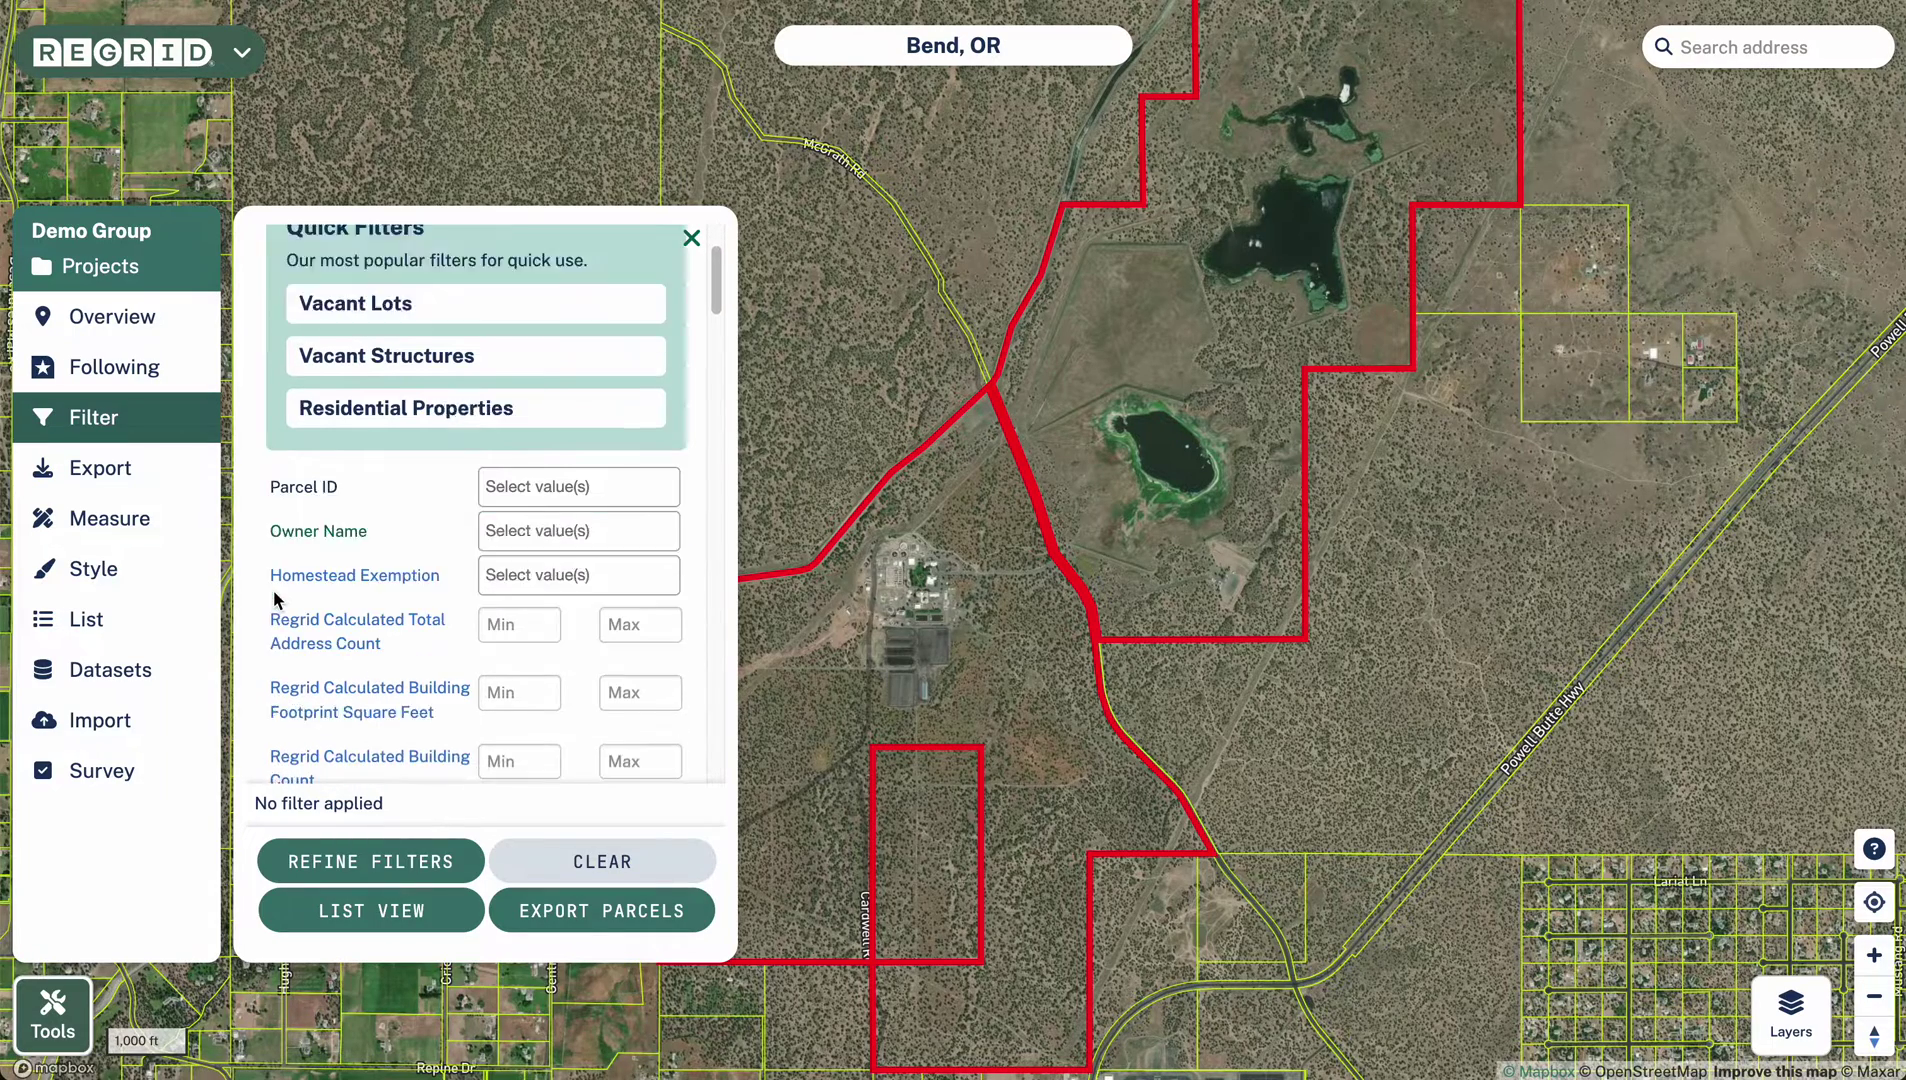
scroll(293, 558, "up", 5)
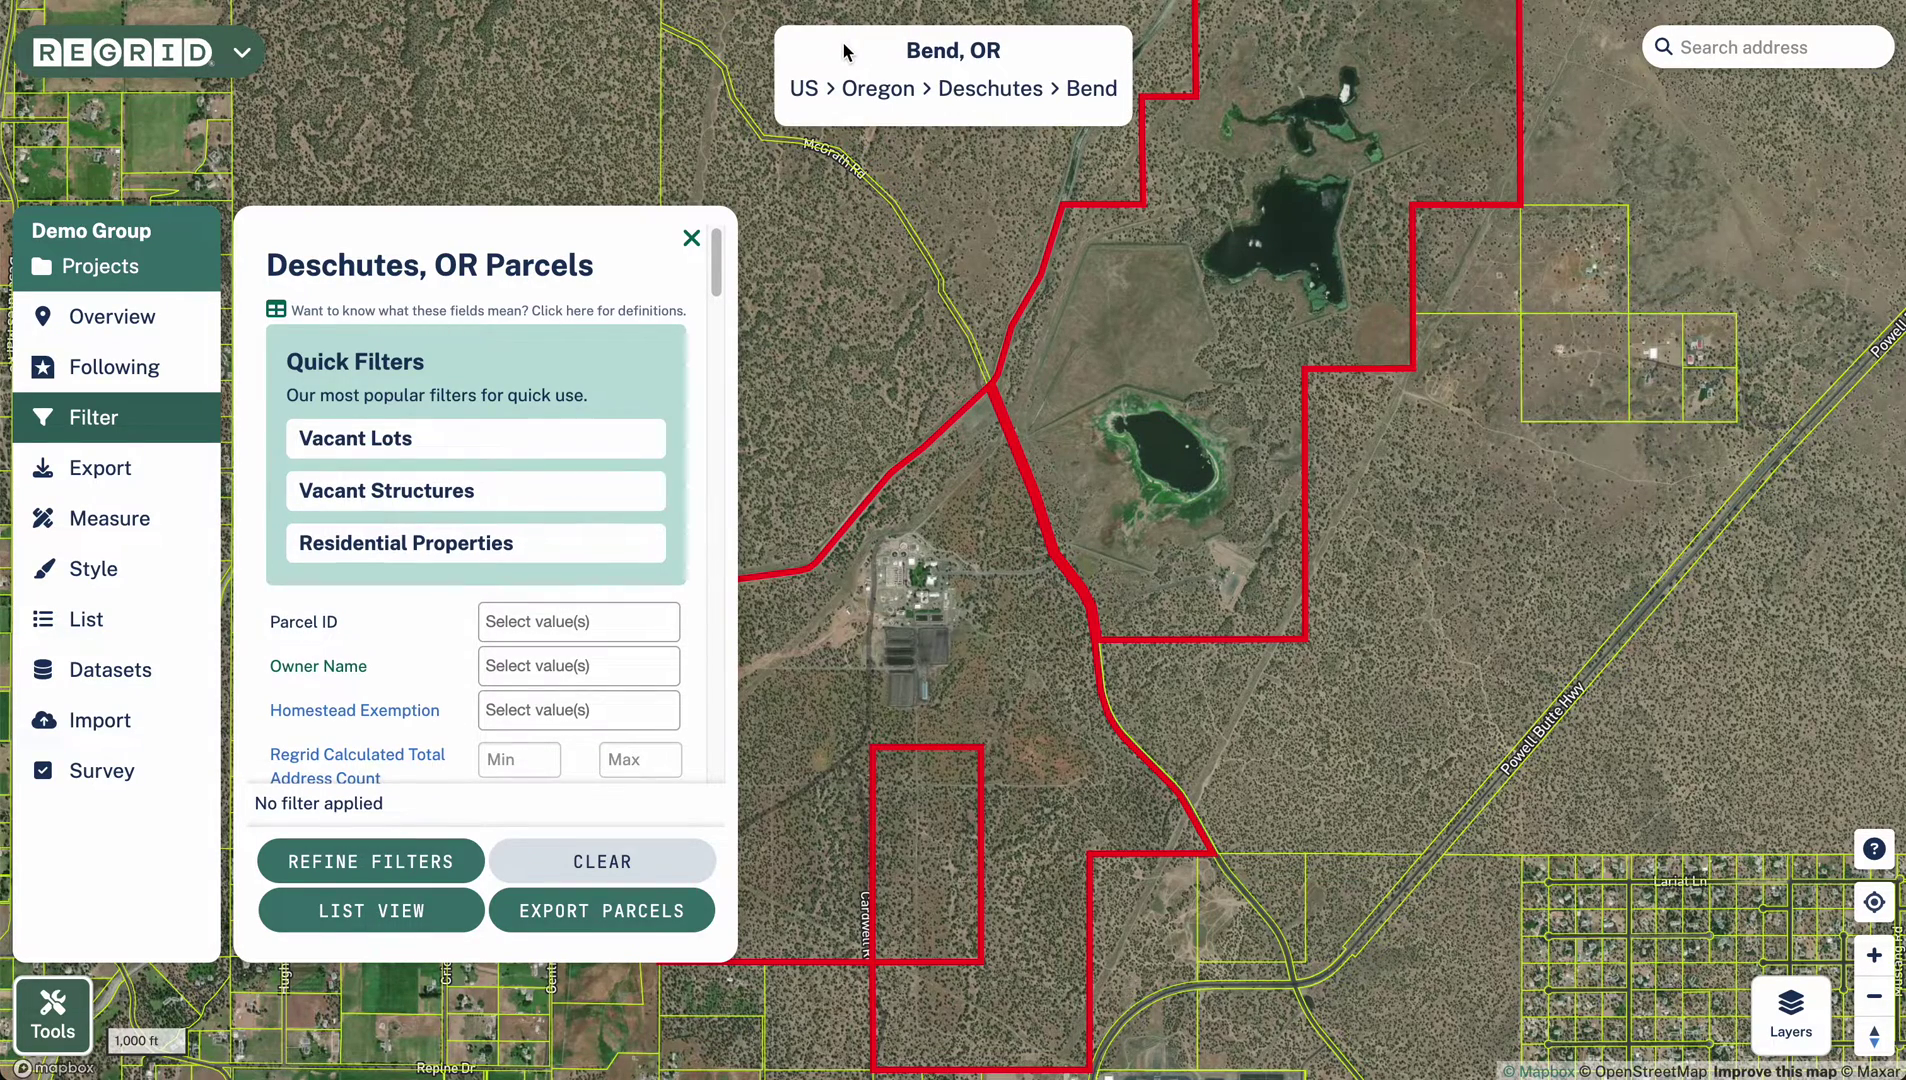
left_click(433, 460)
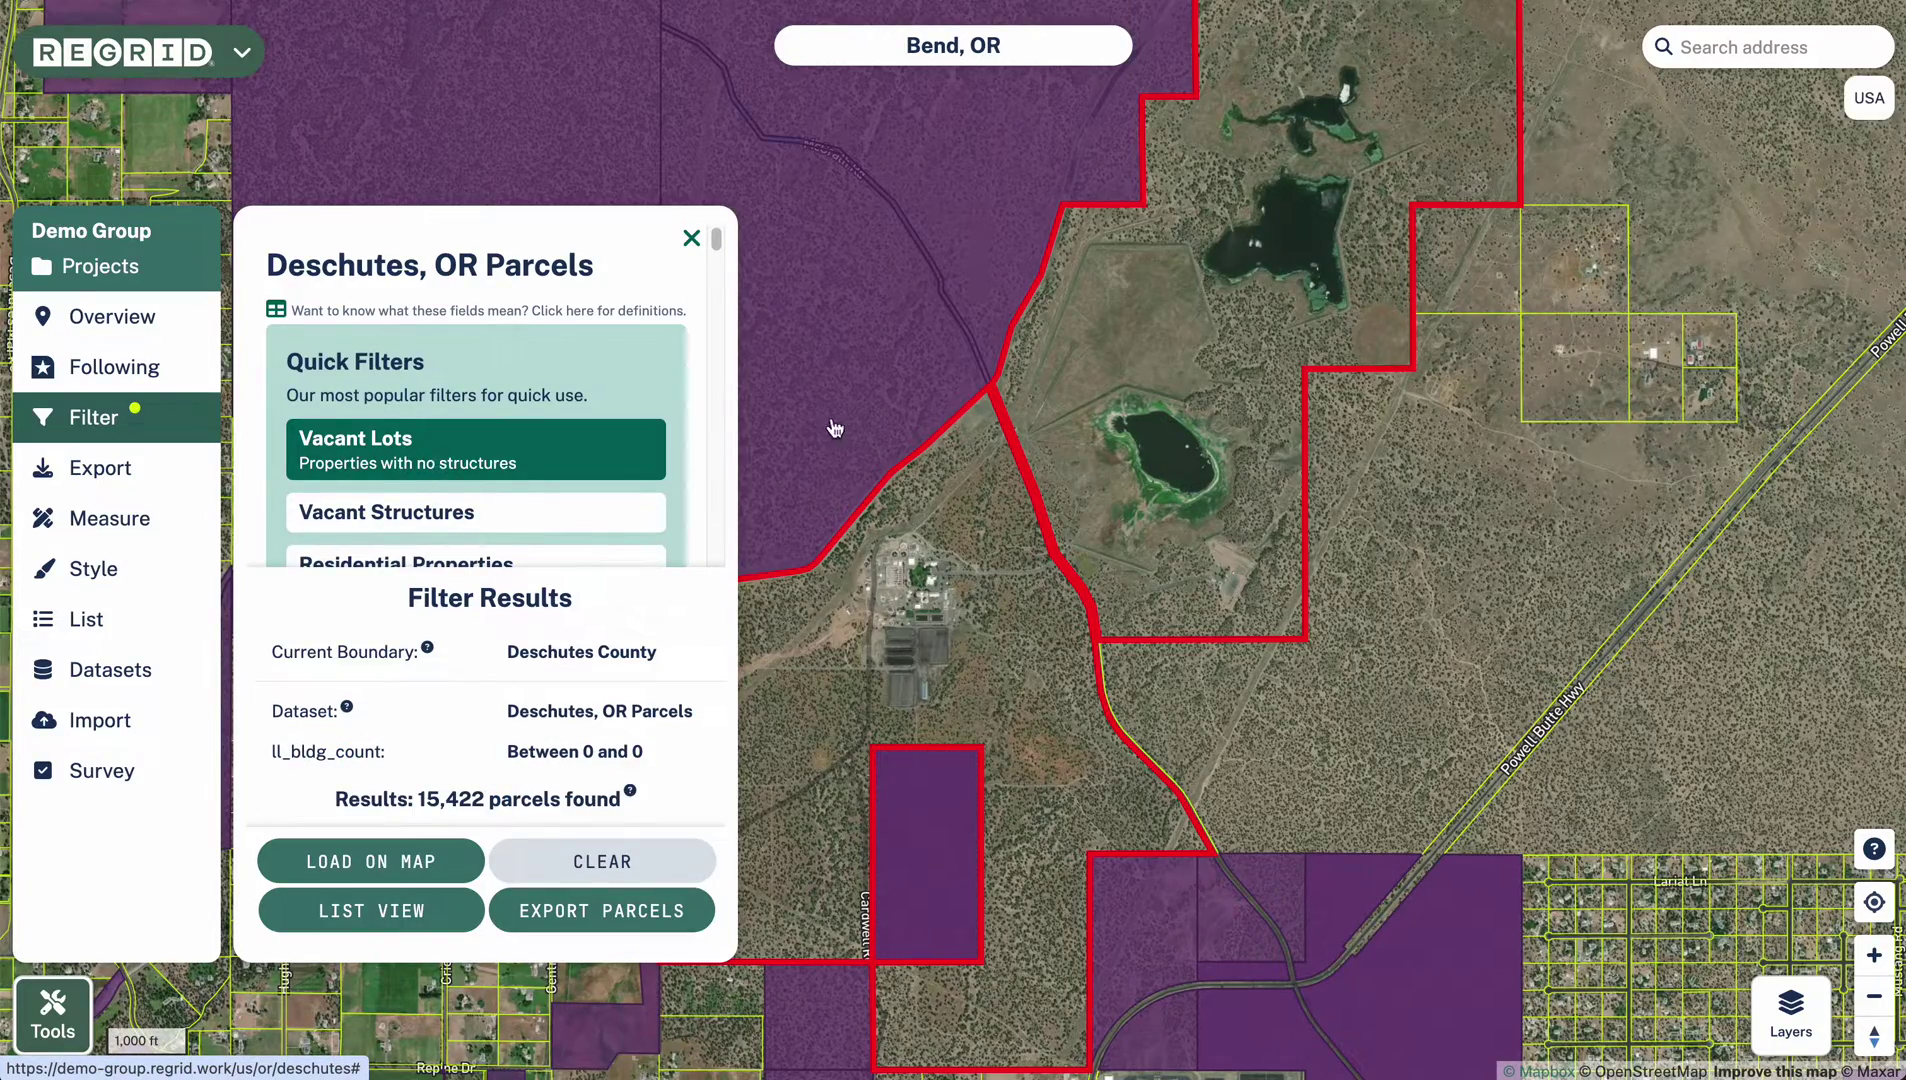
Step: Pan and zoom out to view the 15,422 vacant parcels shaded purple
left_click_drag(902, 376, 1165, 478)
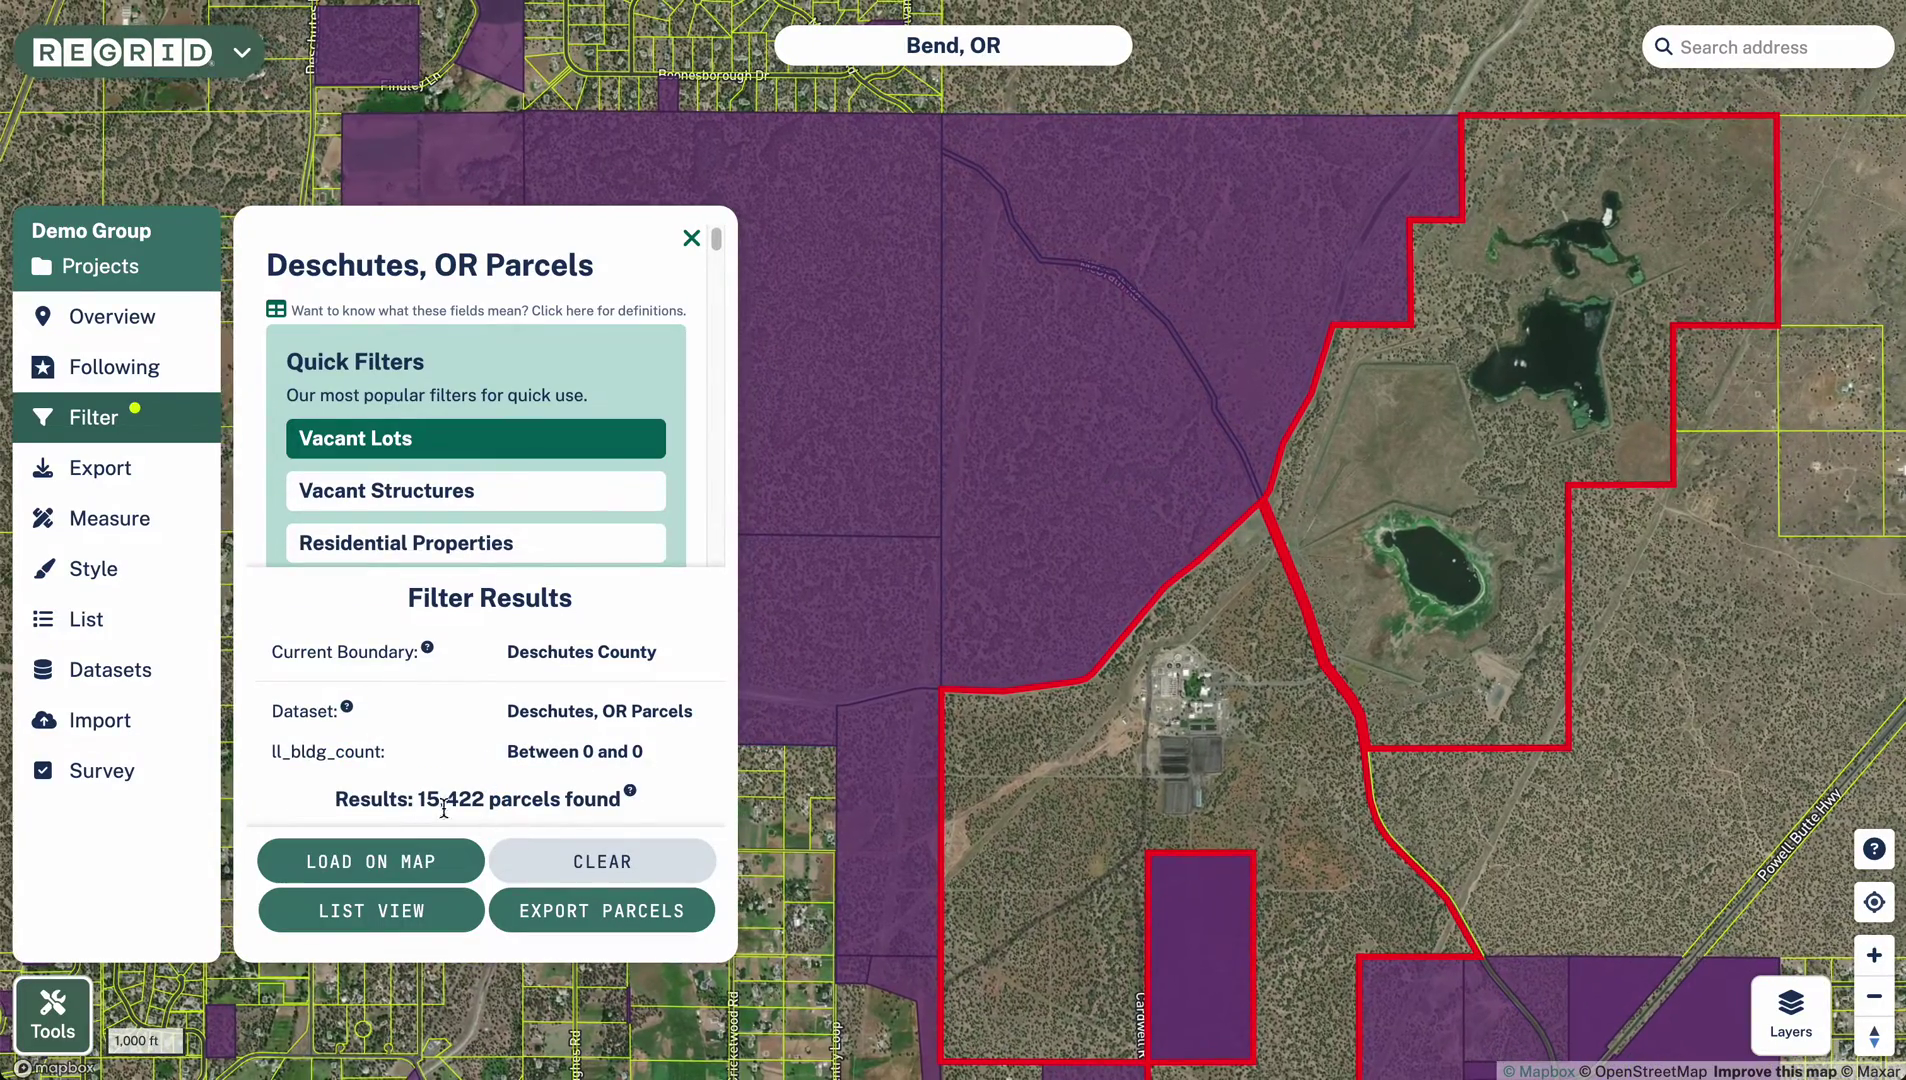
left_click_drag(372, 798, 546, 803)
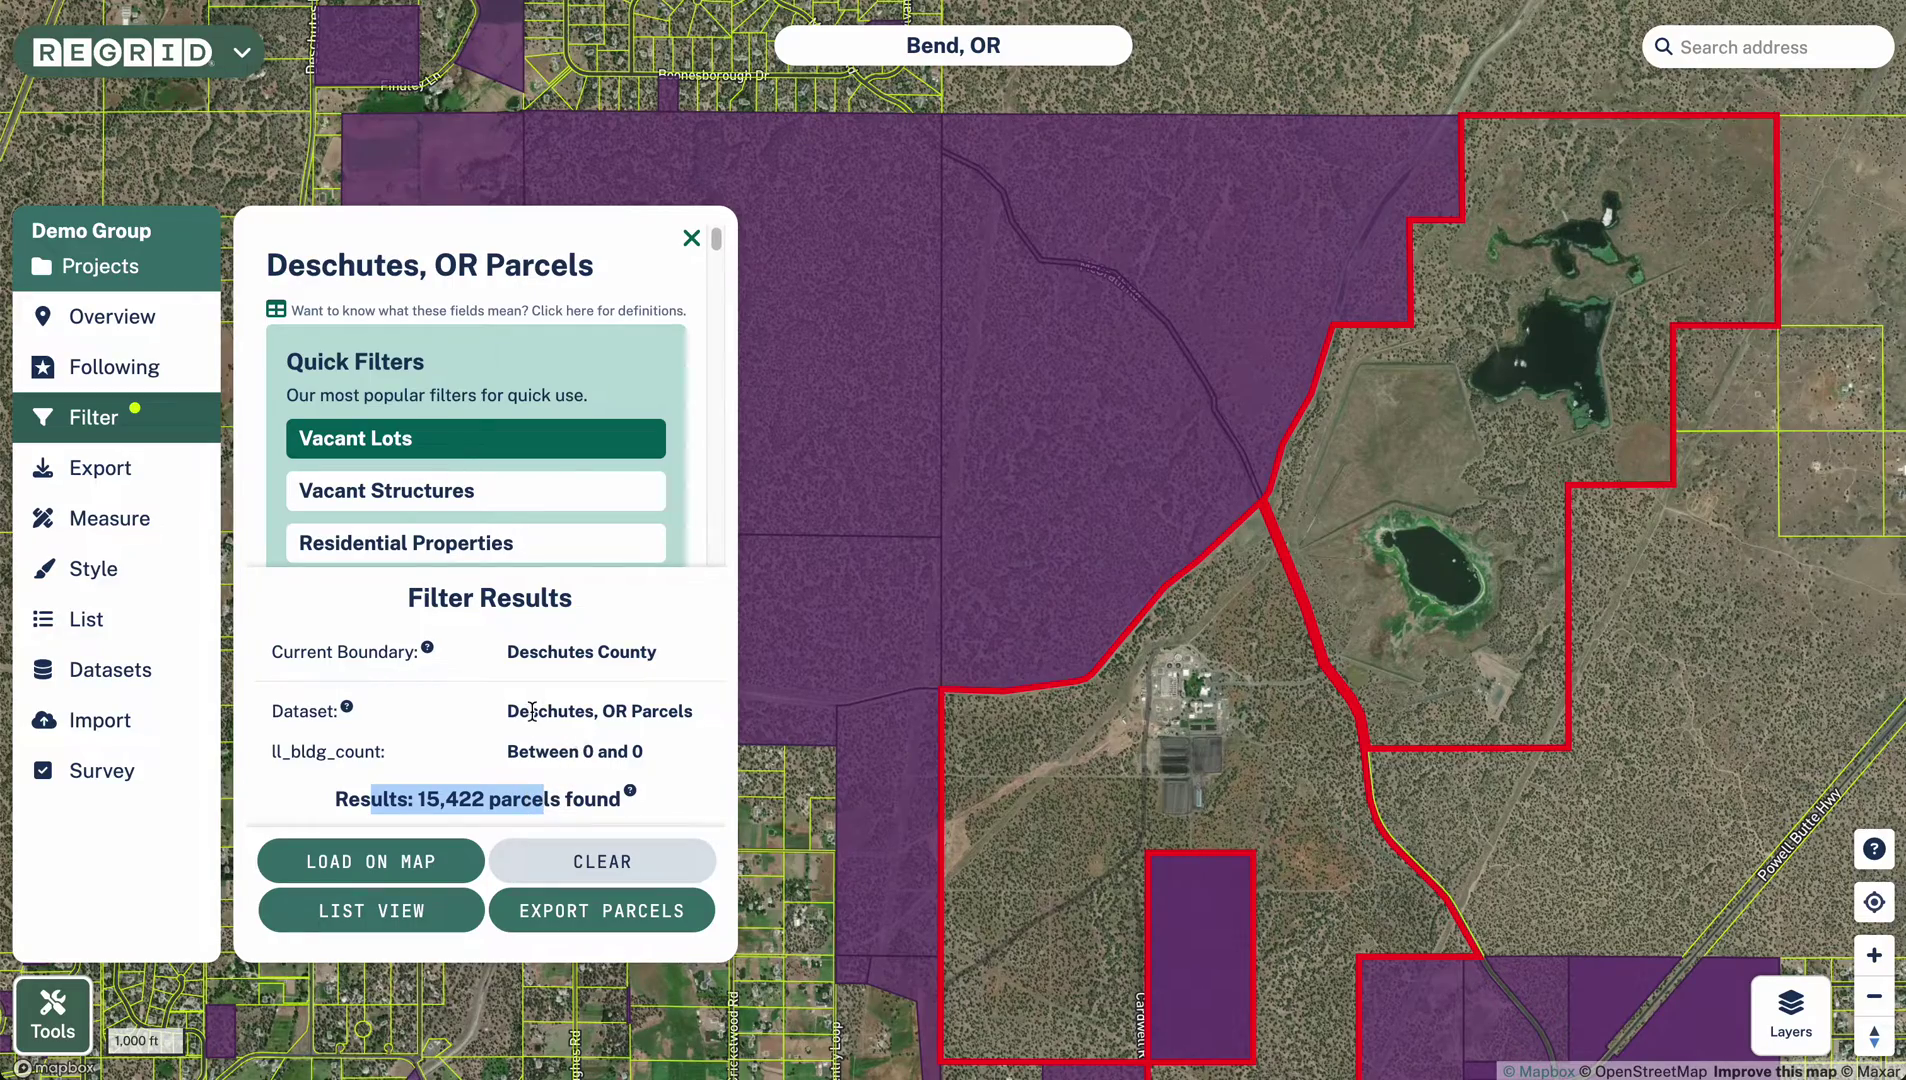
scroll(1021, 566, "down", 5)
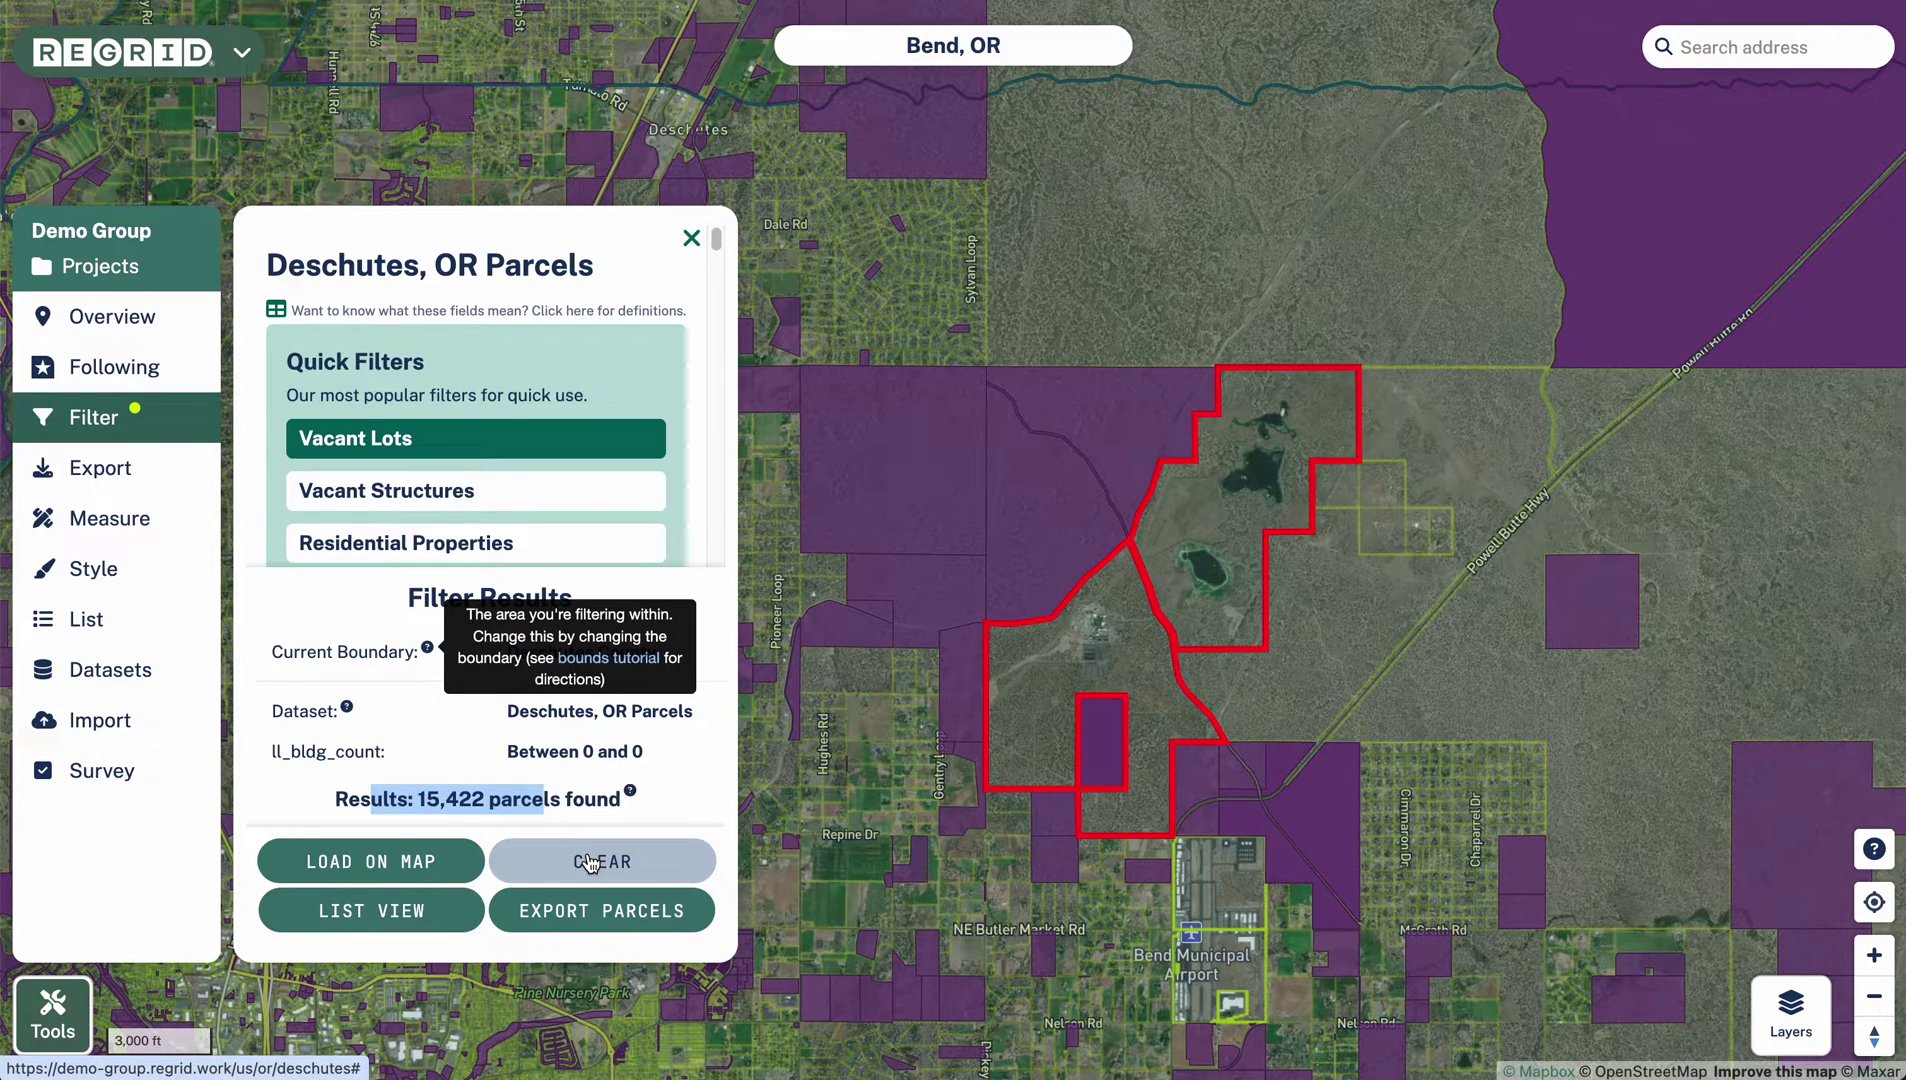
scroll(396, 479, "down", 5)
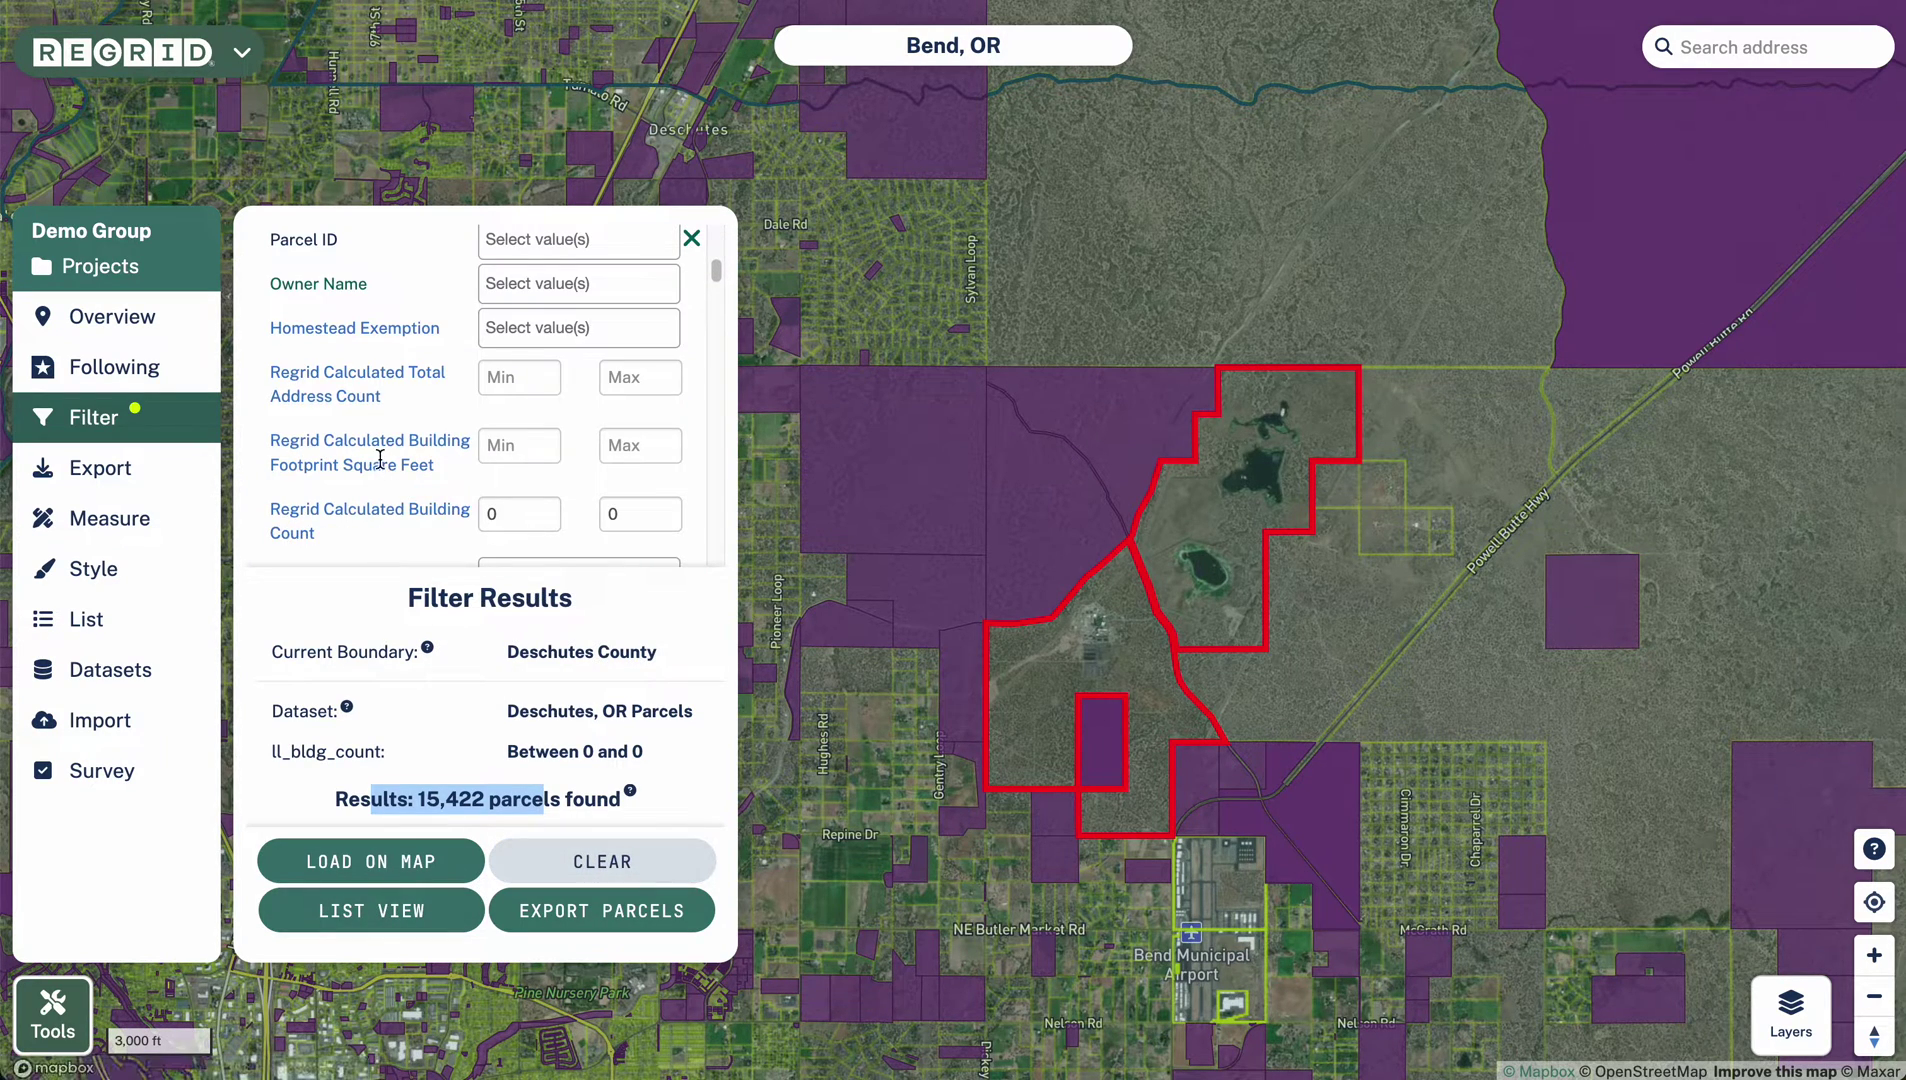
scroll(380, 459, "up", 3)
scroll(470, 450, "down", 2)
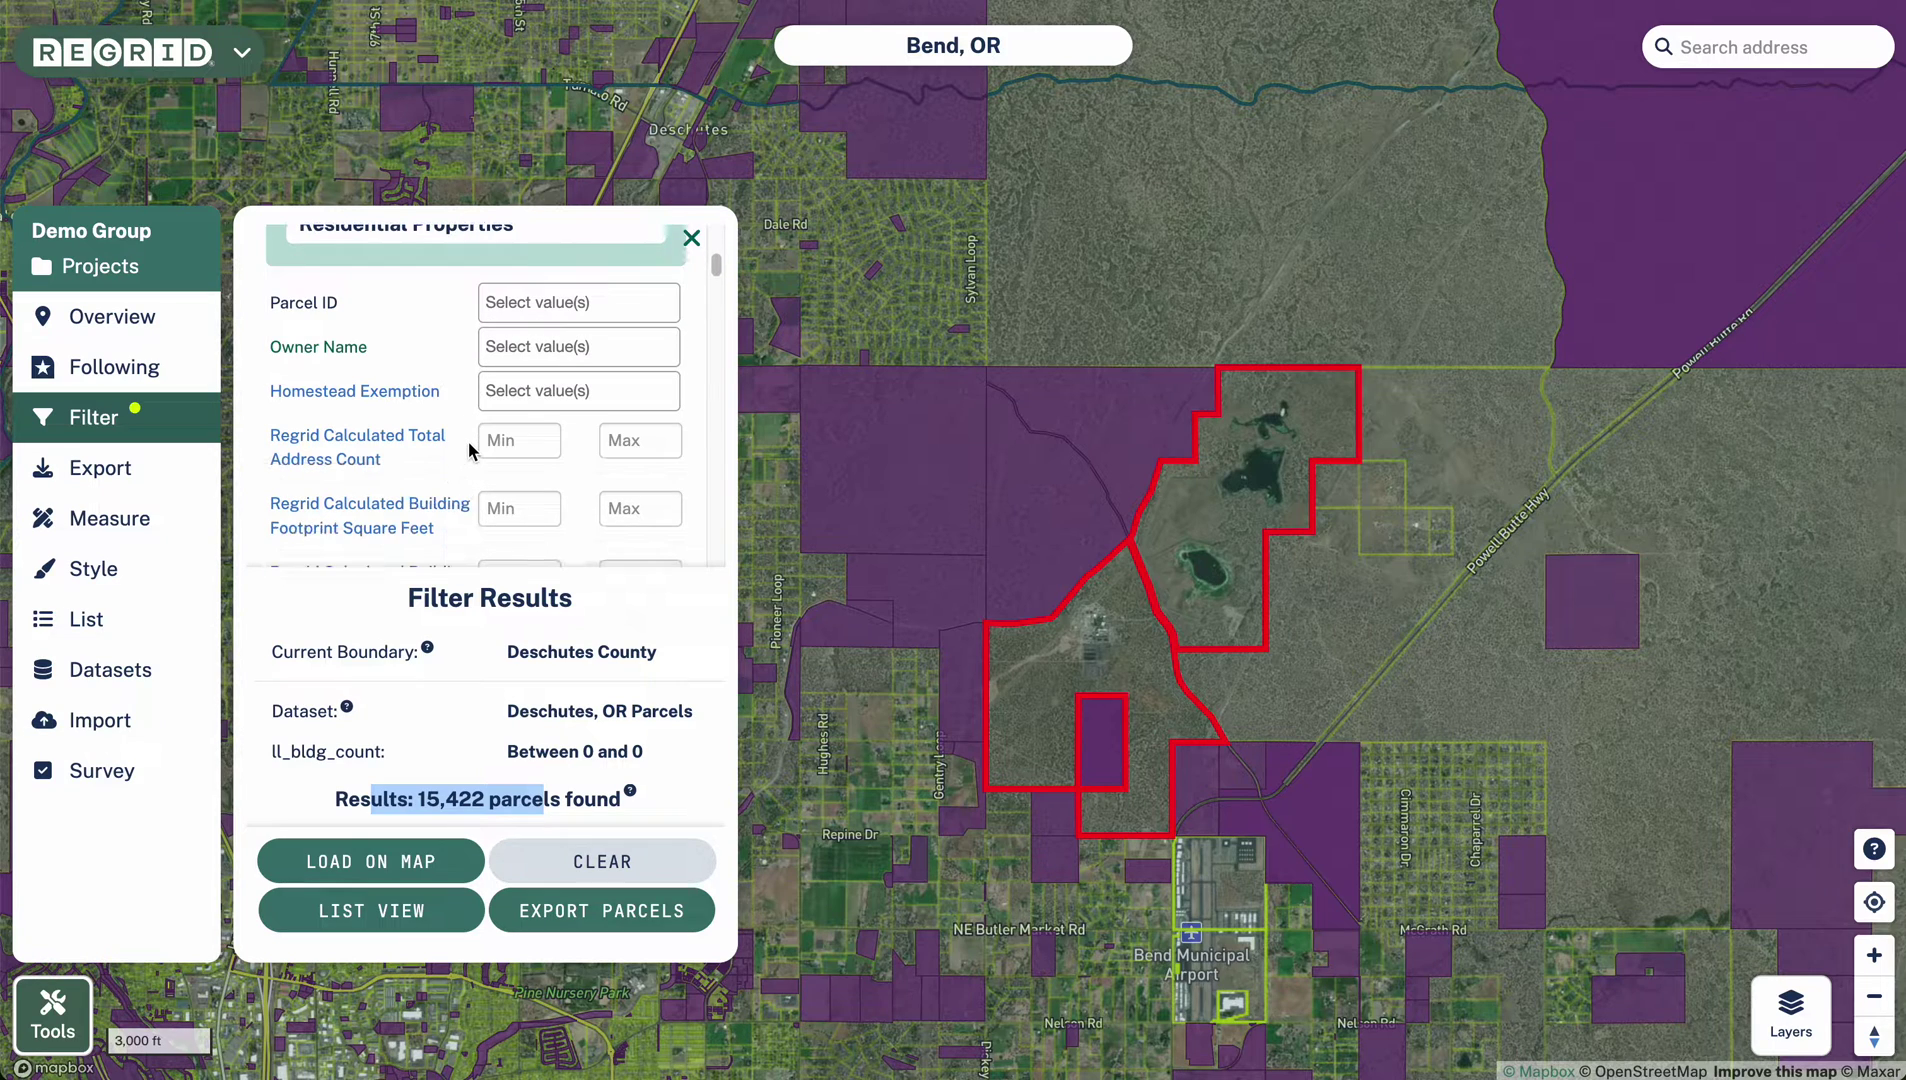
scroll(470, 450, "down", 1)
scroll(513, 306, "up", 1)
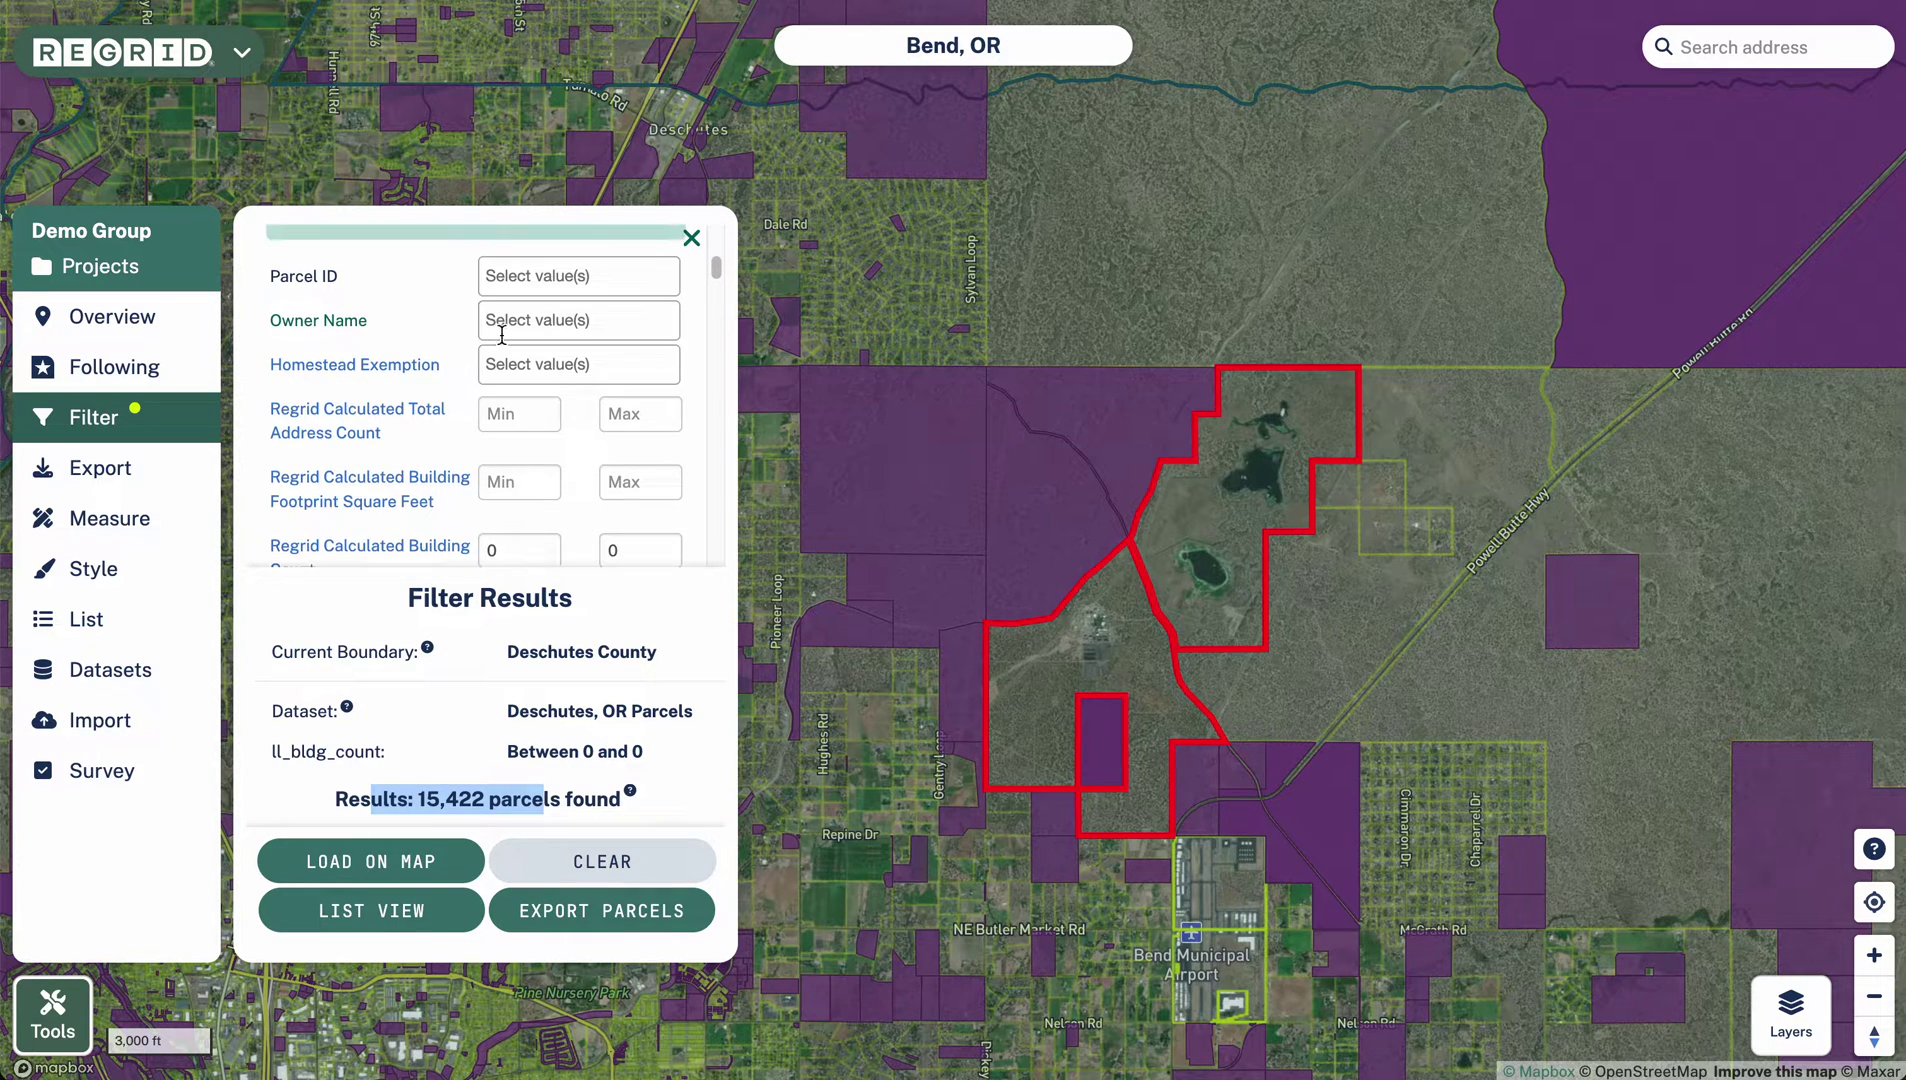
Step: Add an Owner Name filter for DESCHUTES COUNTY and load the 563 results on the map
left_click(504, 322)
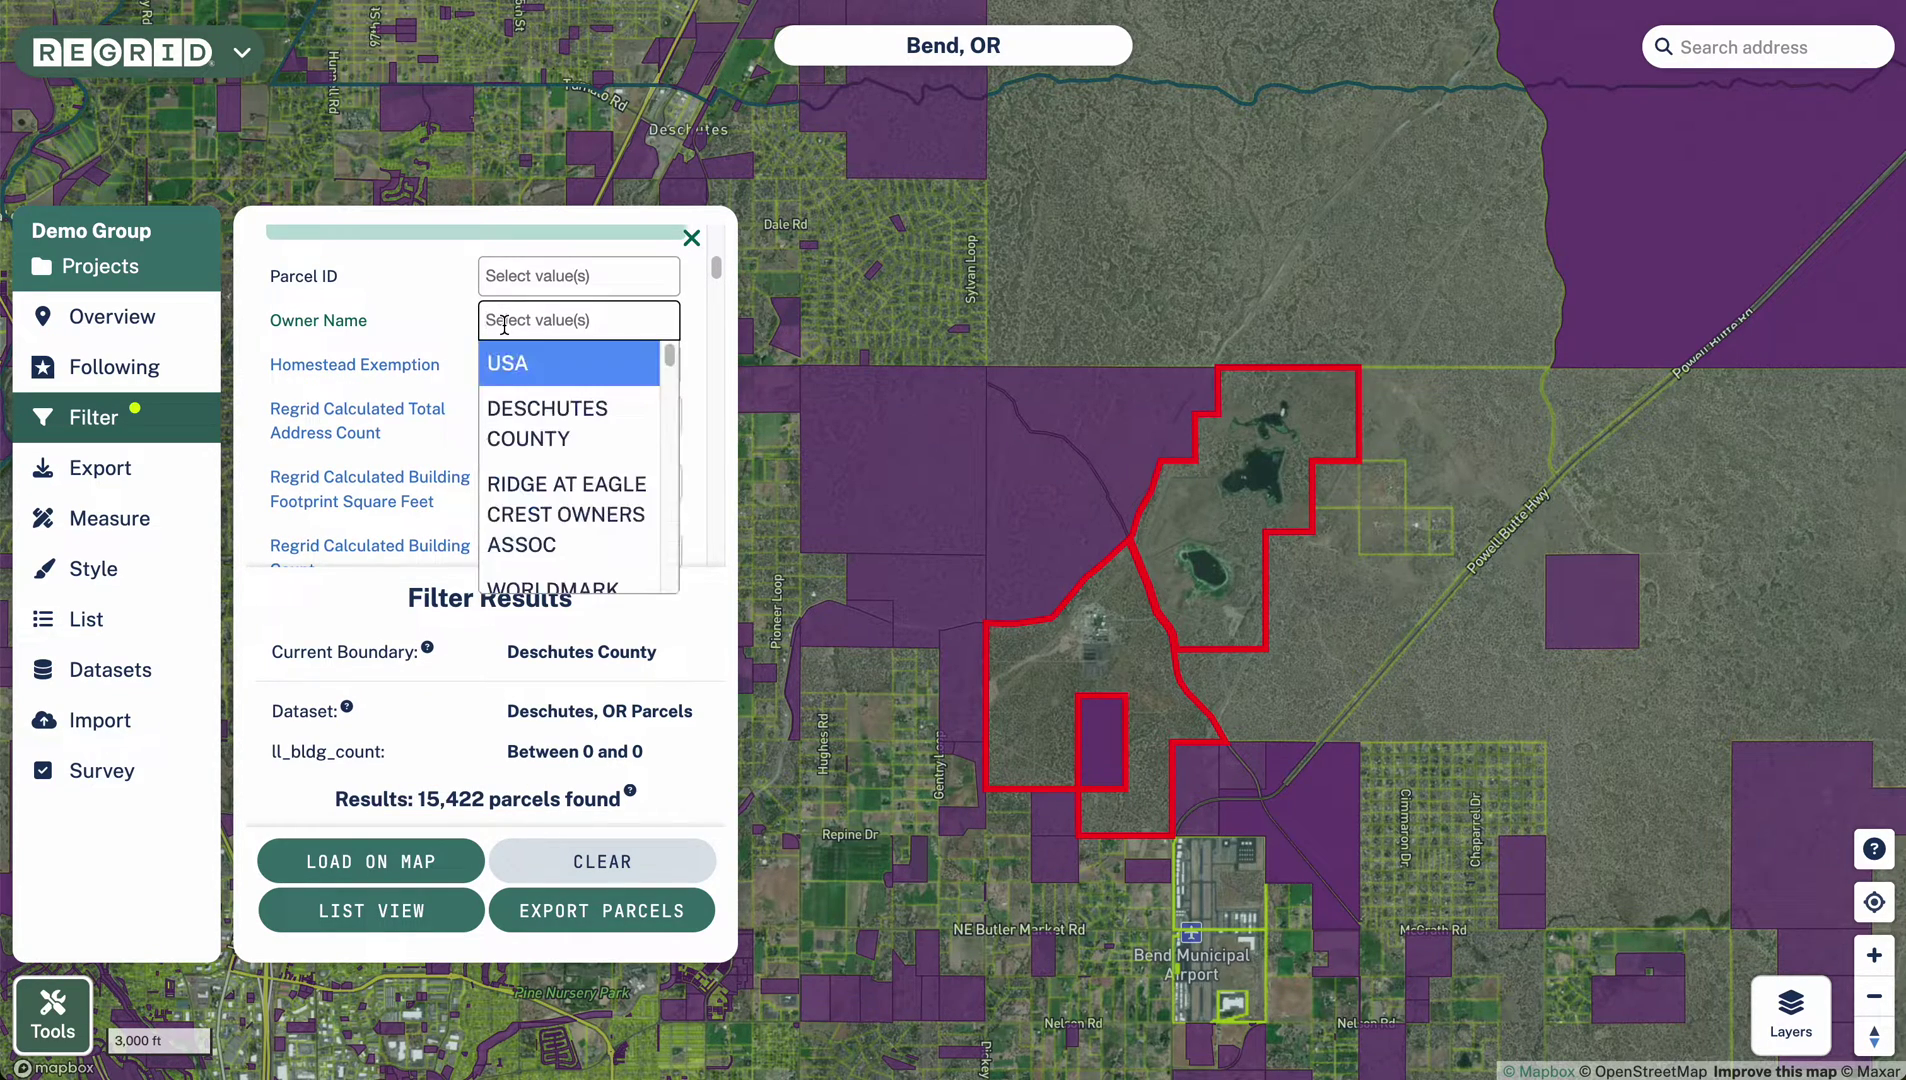
left_click(532, 424)
scroll(420, 410, "up", 1)
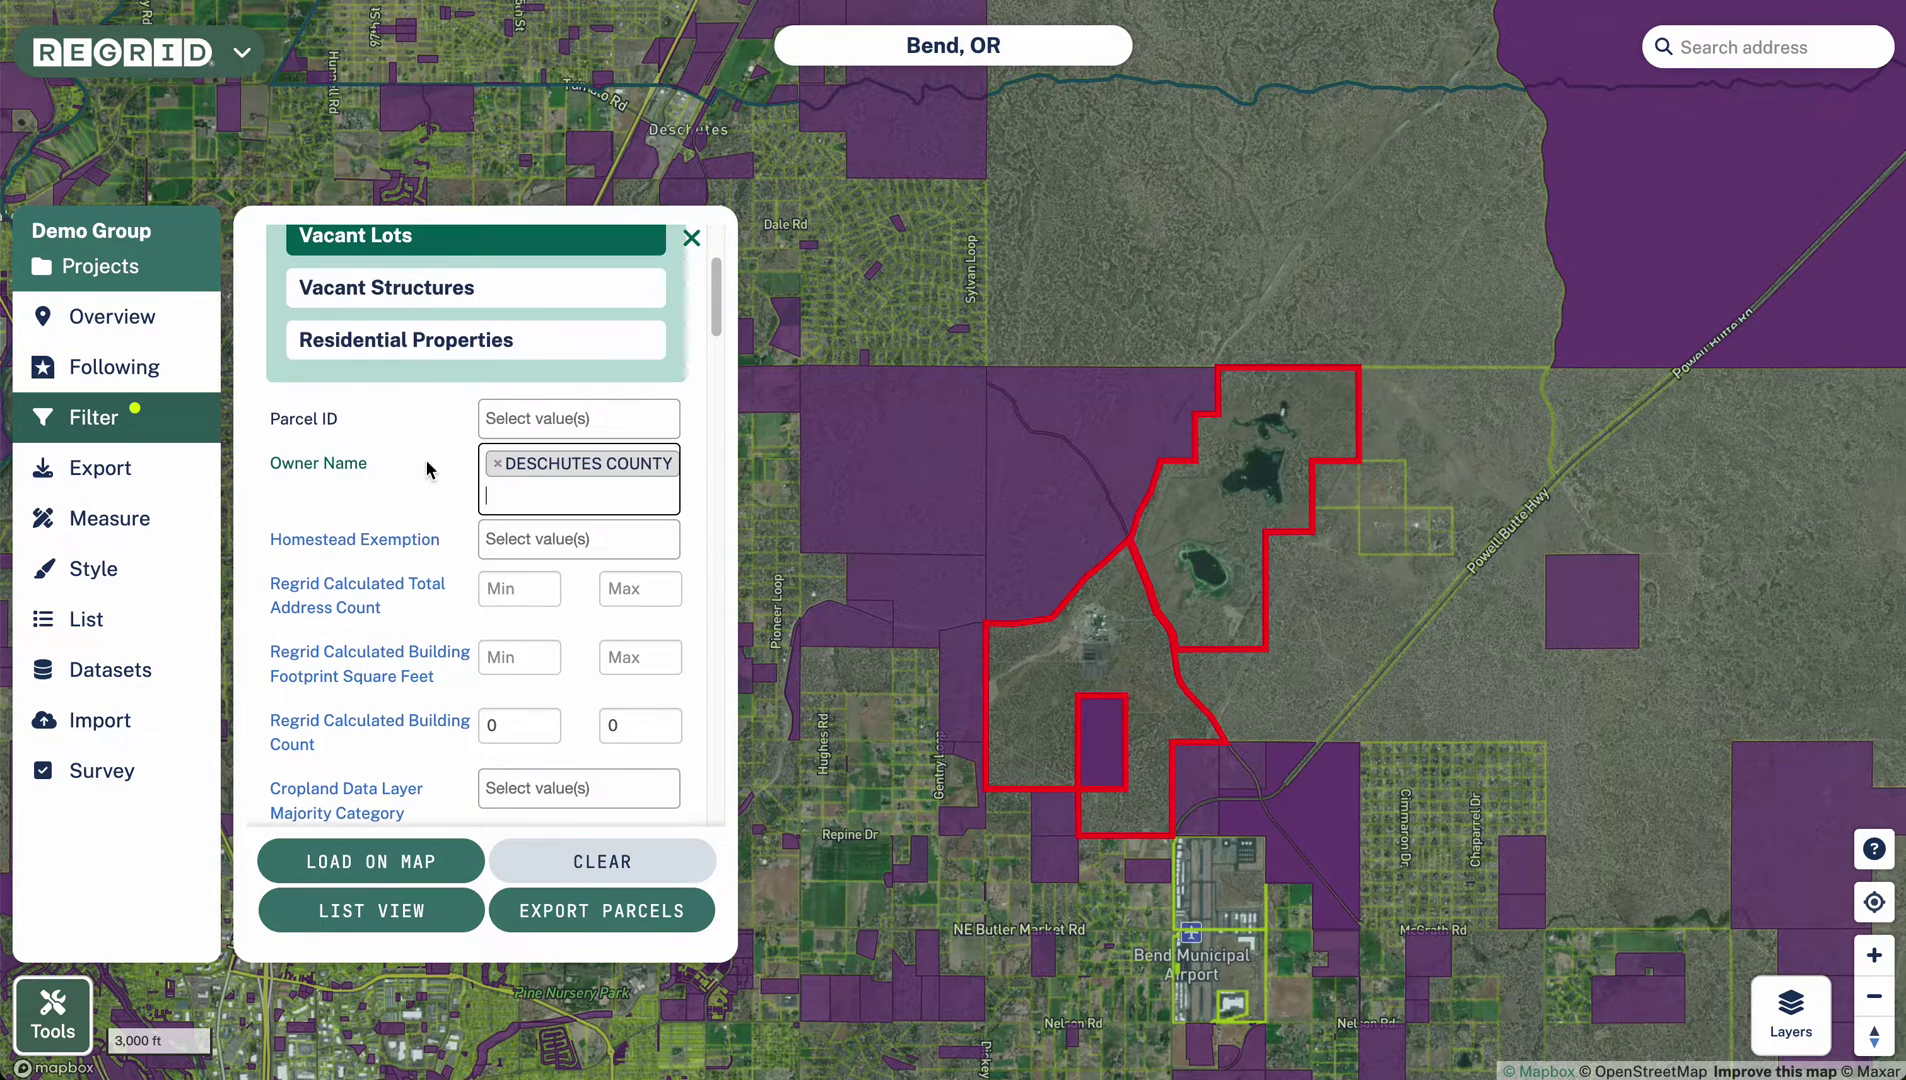
left_click(401, 843)
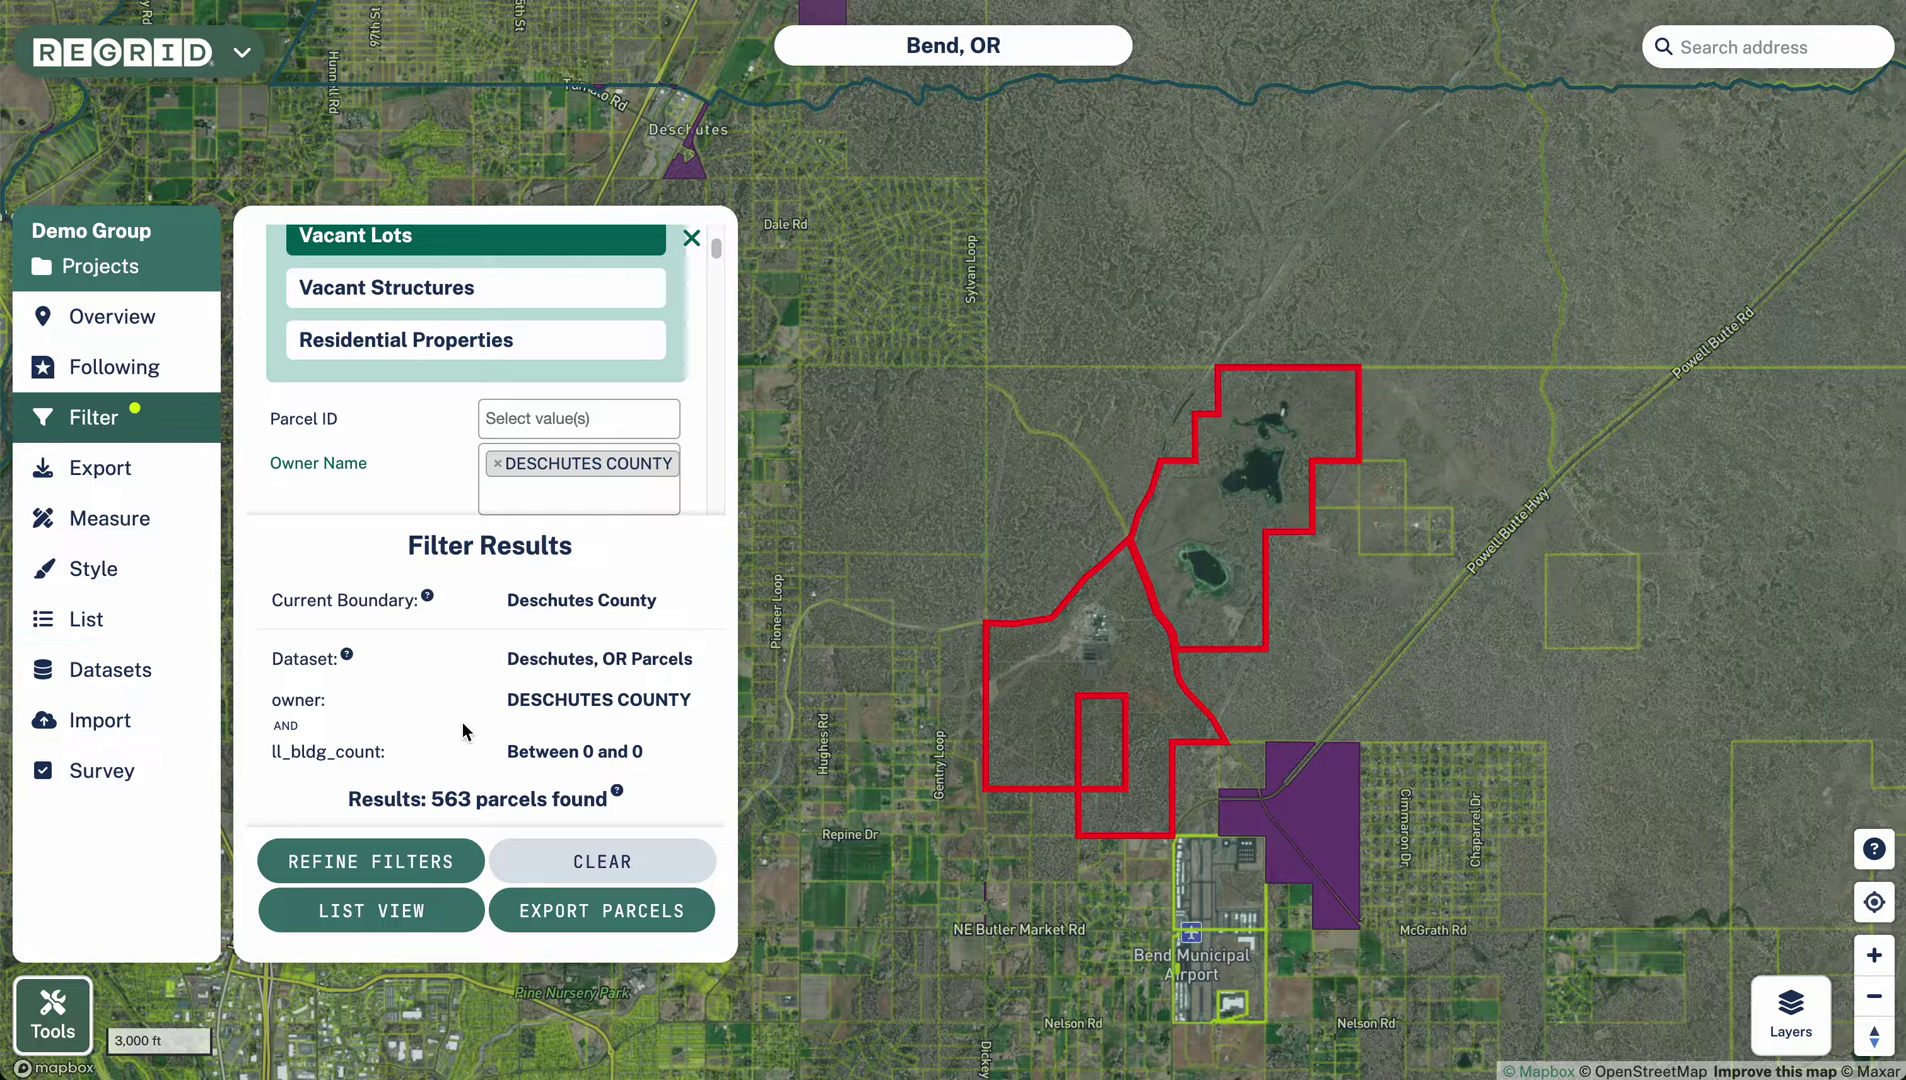
double_click(452, 799)
left_click(491, 768)
Step: View the 563 filtered parcels as a table, then move on to the Export panel
left_click(414, 908)
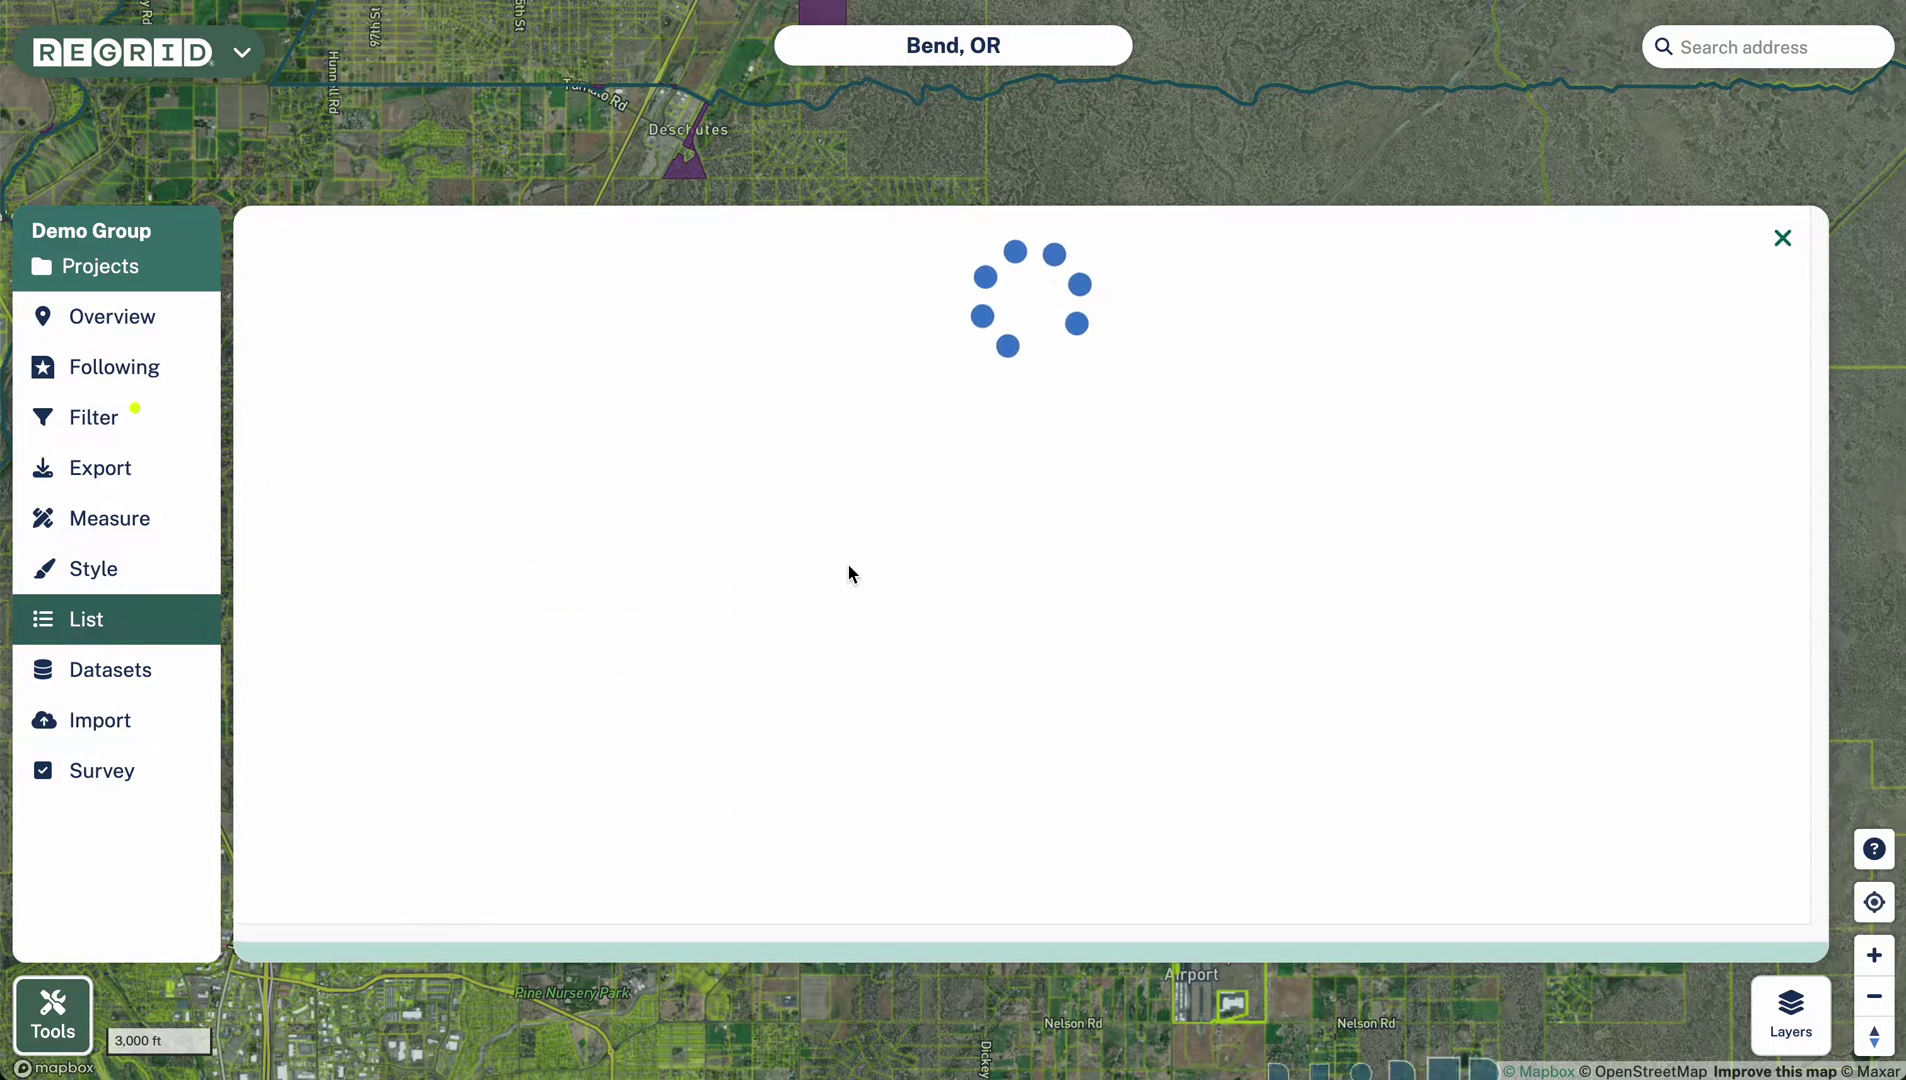
scroll(923, 591, "right", 5)
scroll(923, 591, "left", 5)
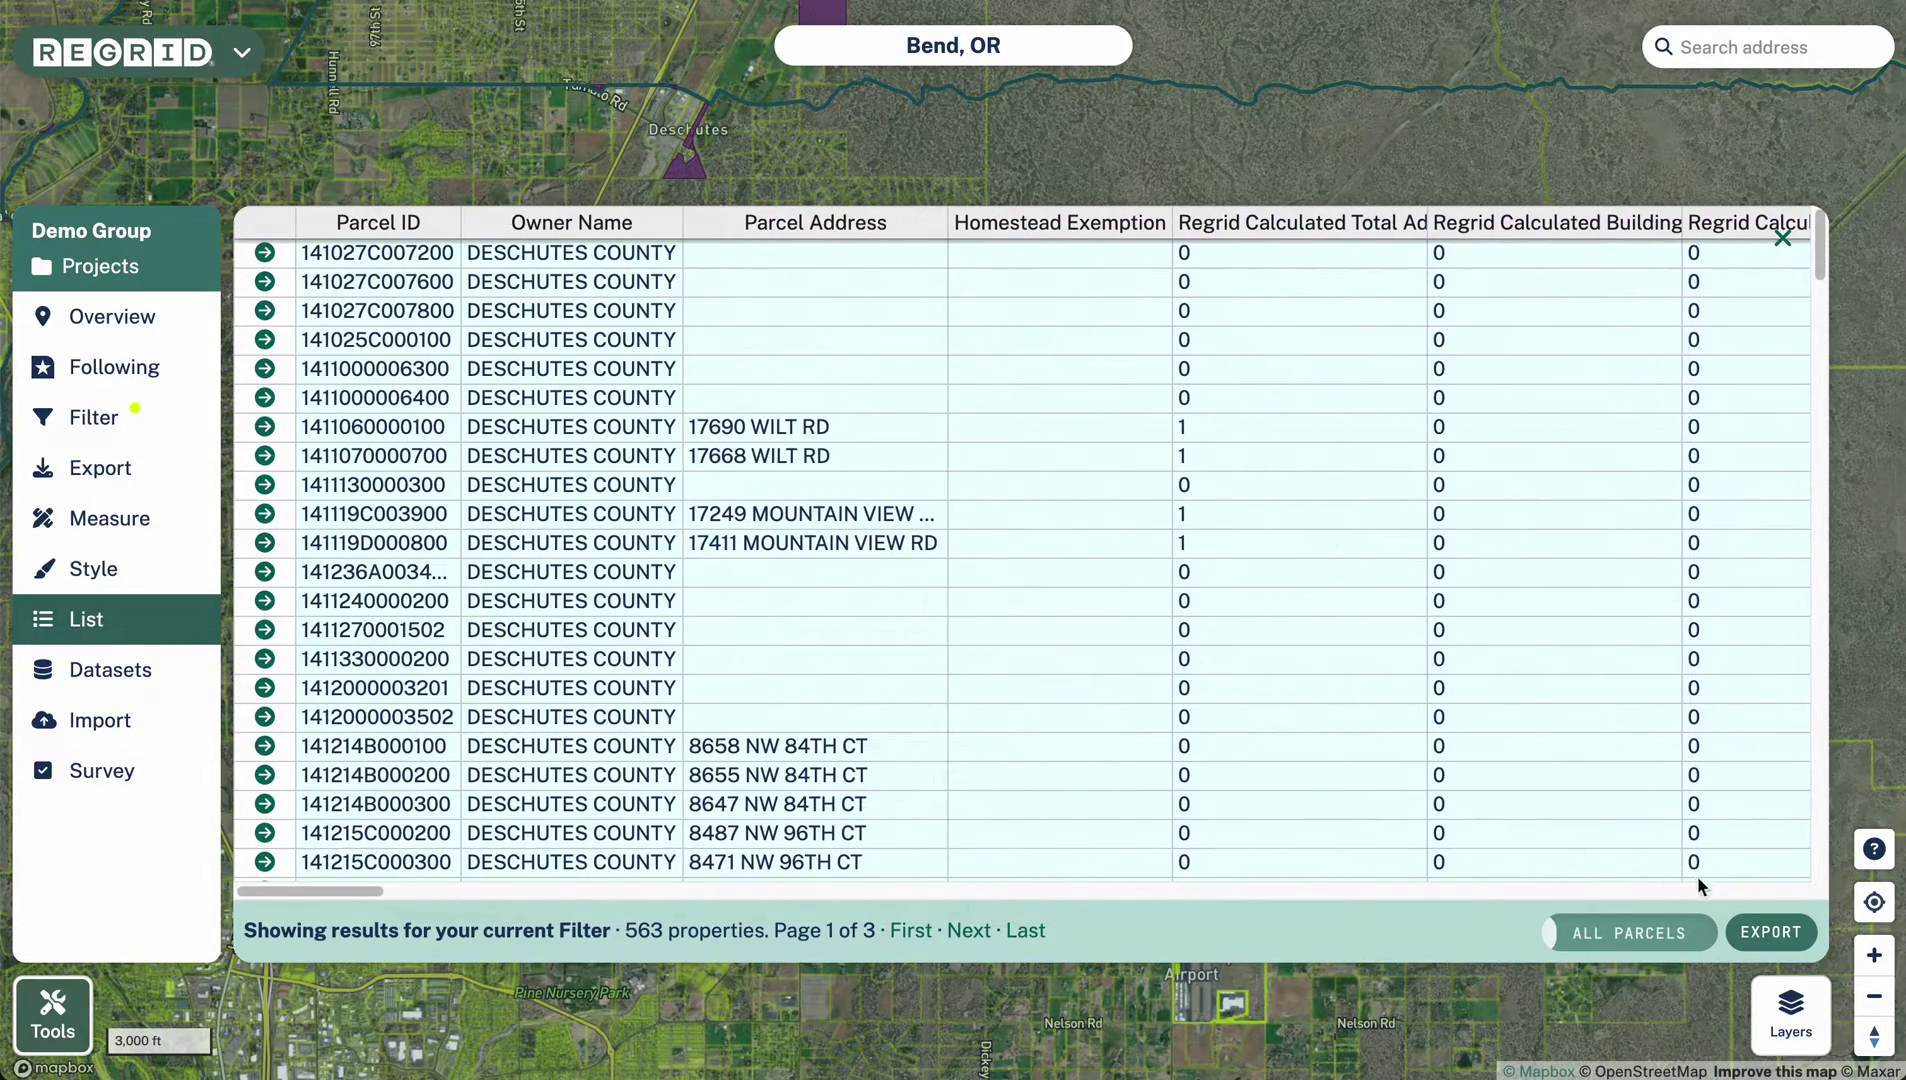
left_click(1764, 930)
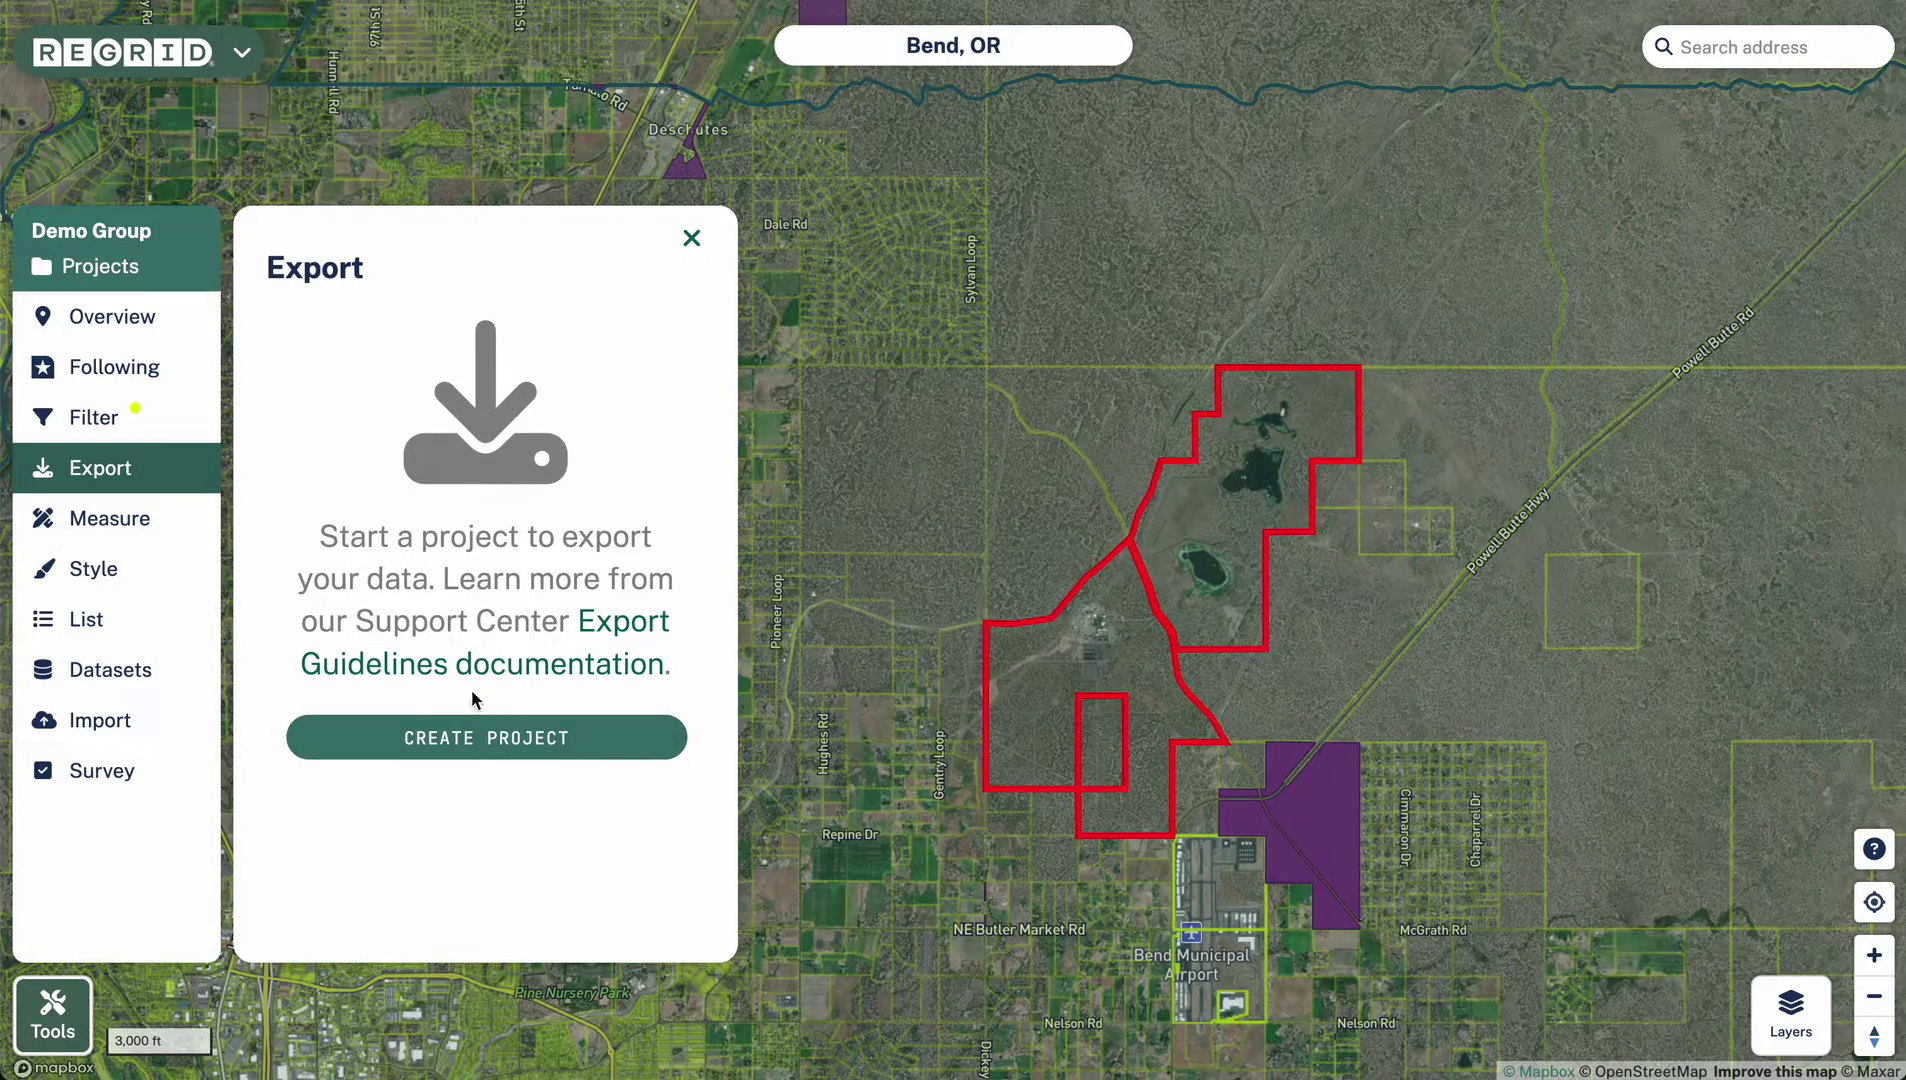
Step: Create a project named 'Example' and check its settings showing the Deschutes County, OR boundary
left_click(488, 740)
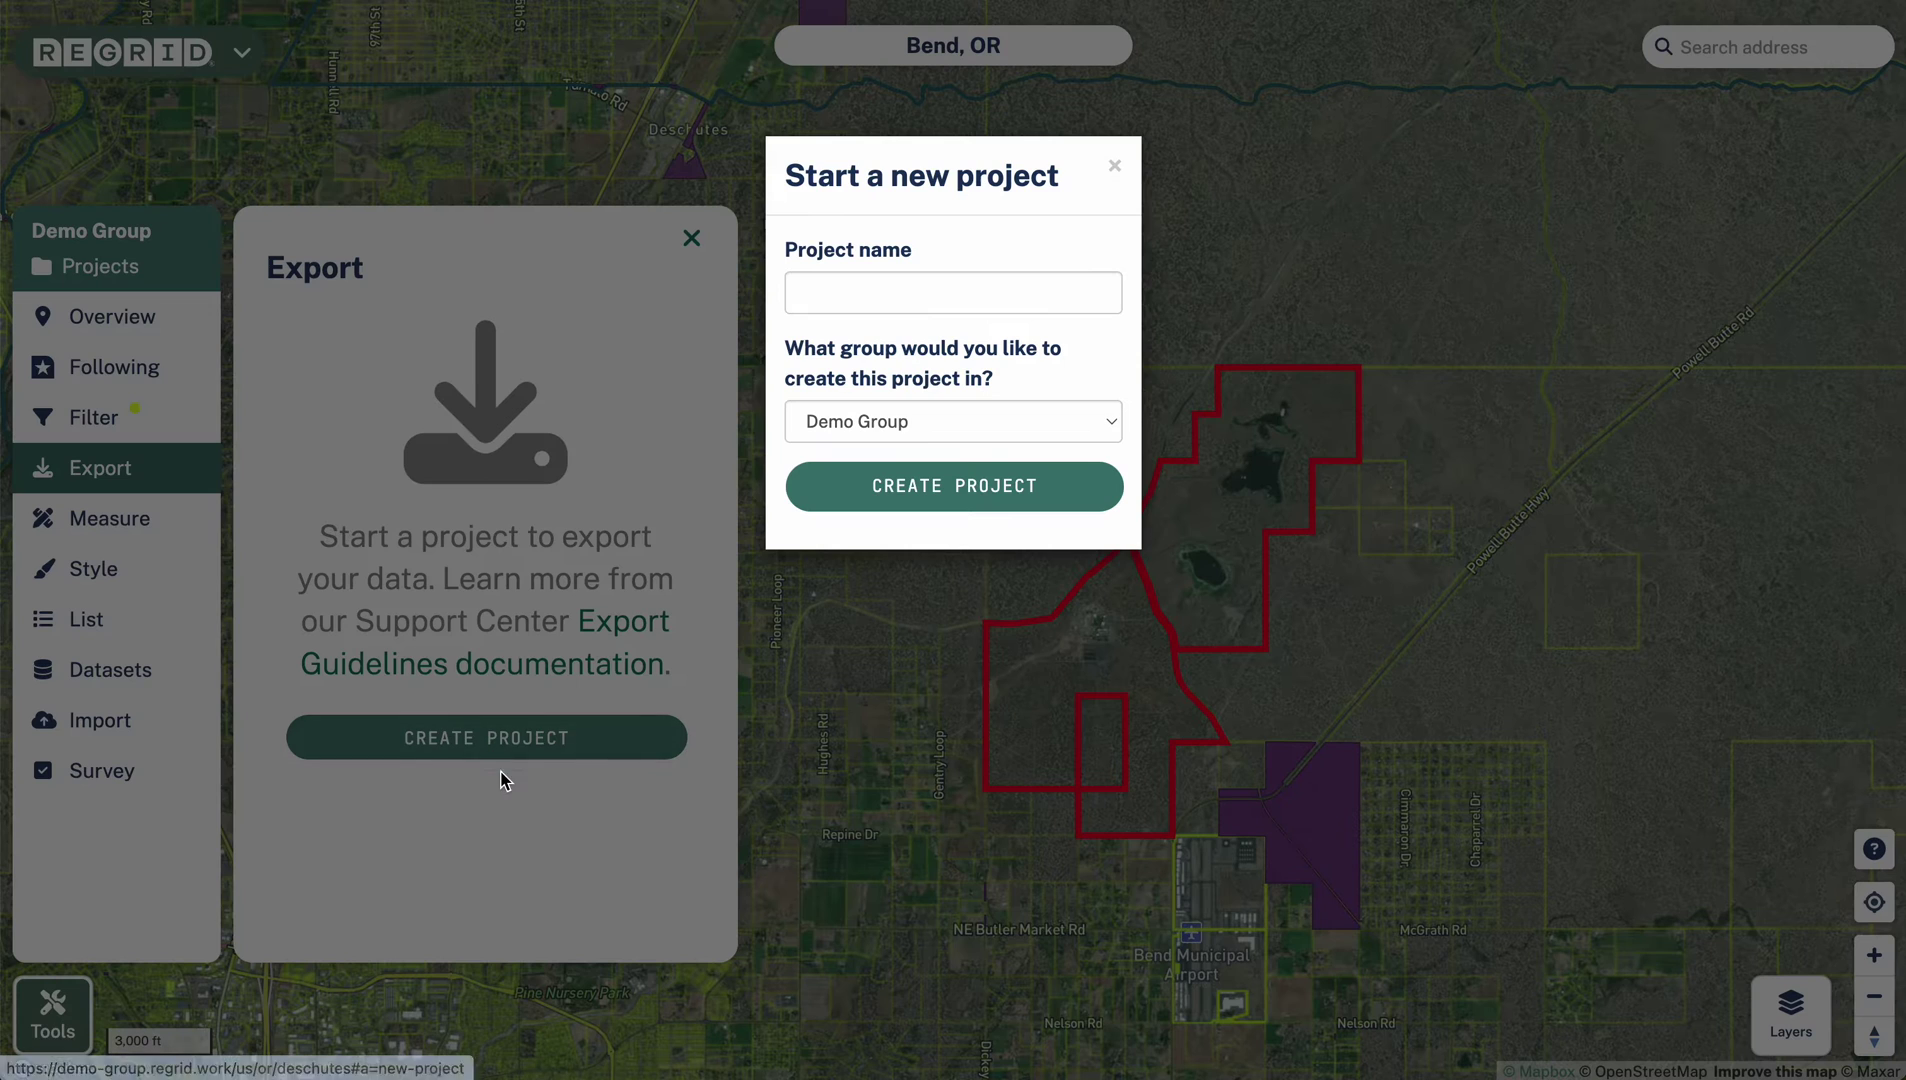
left_click(912, 290)
type("Example")
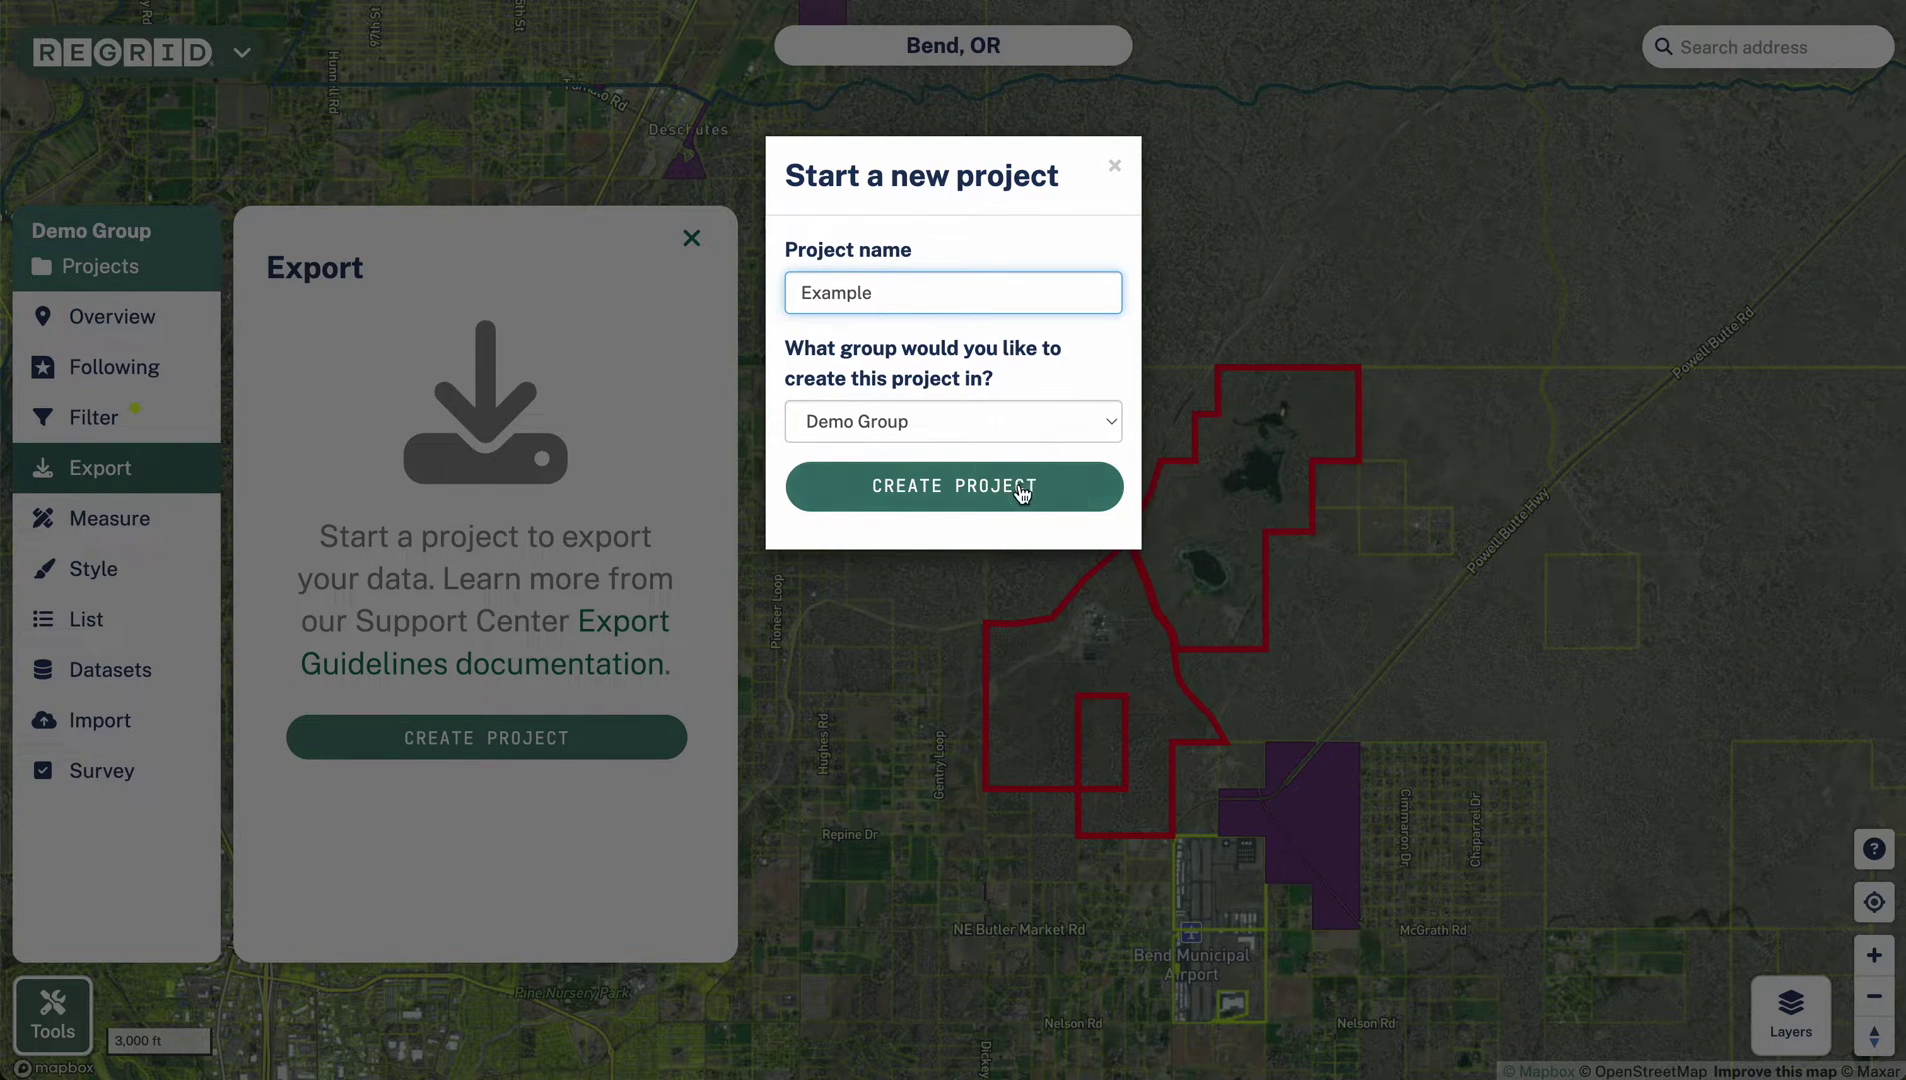
left_click(1021, 490)
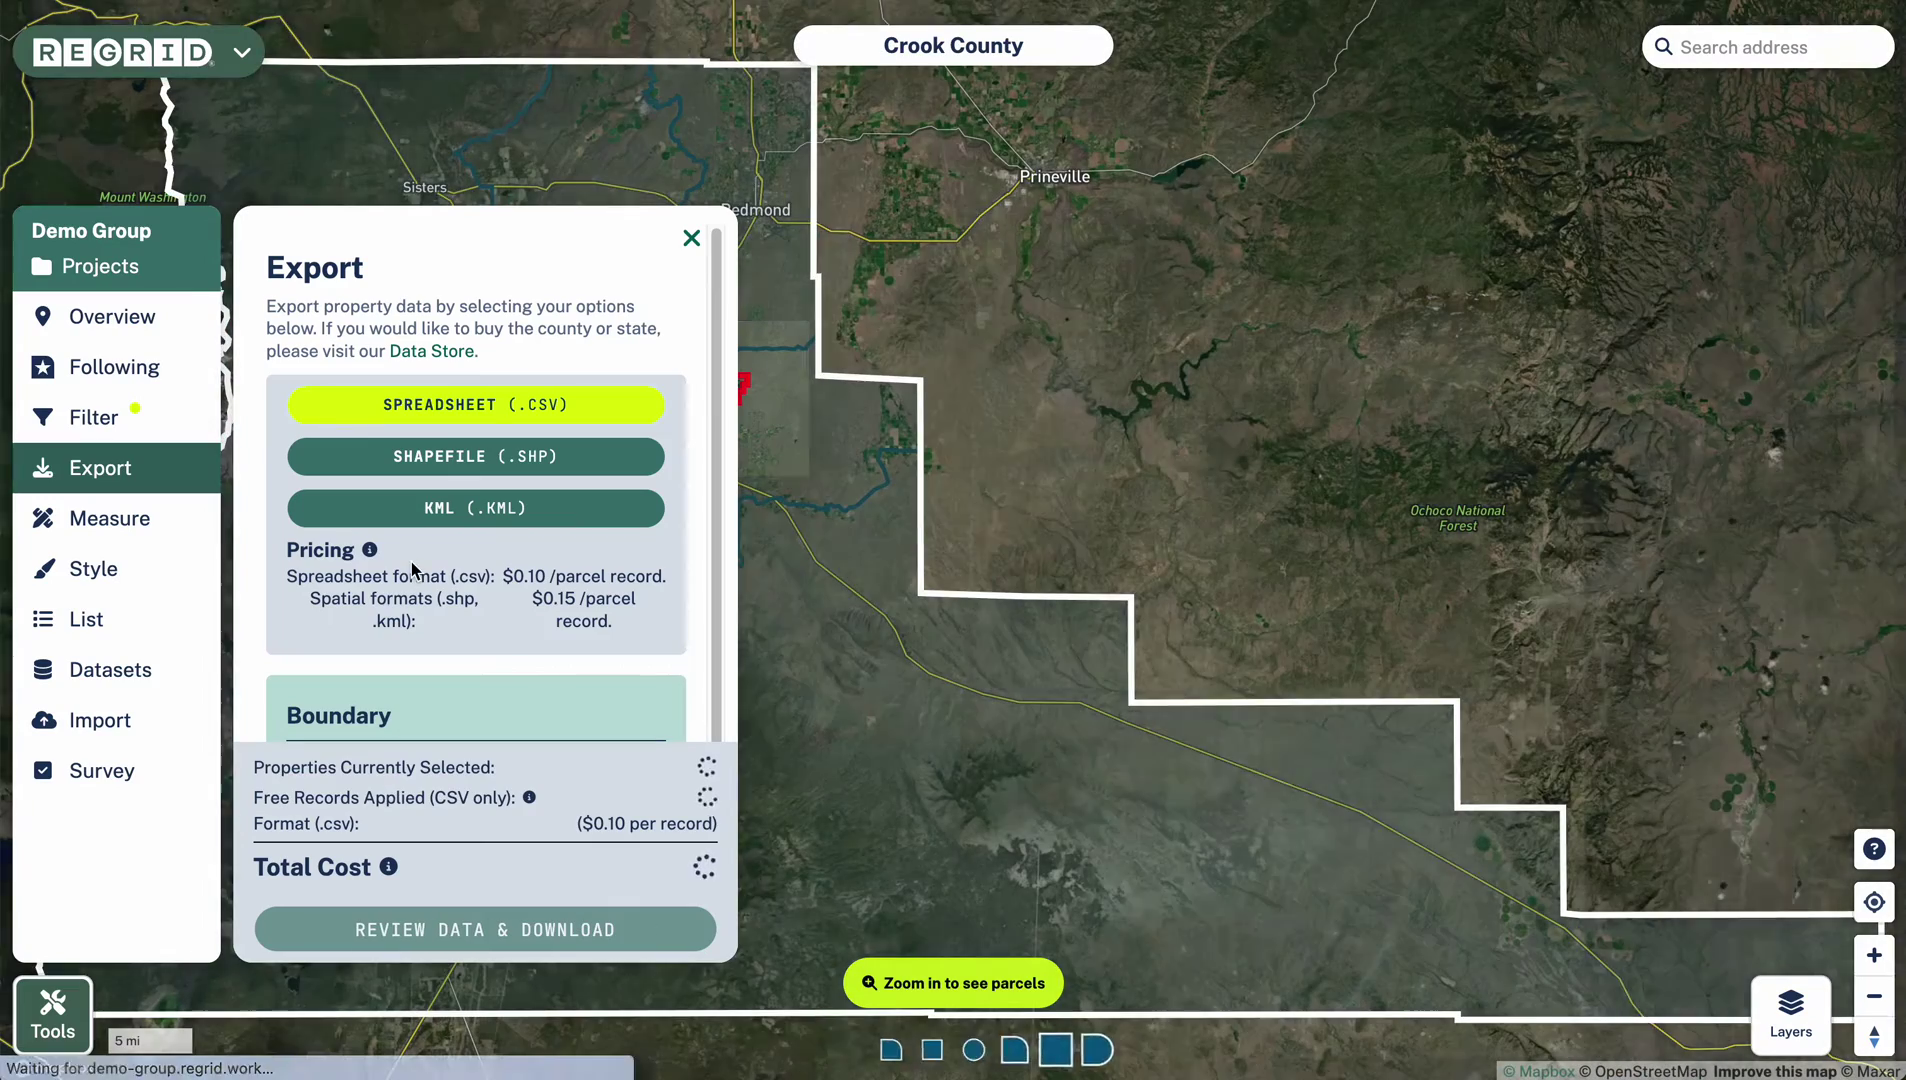
scroll(535, 626, "down", 5)
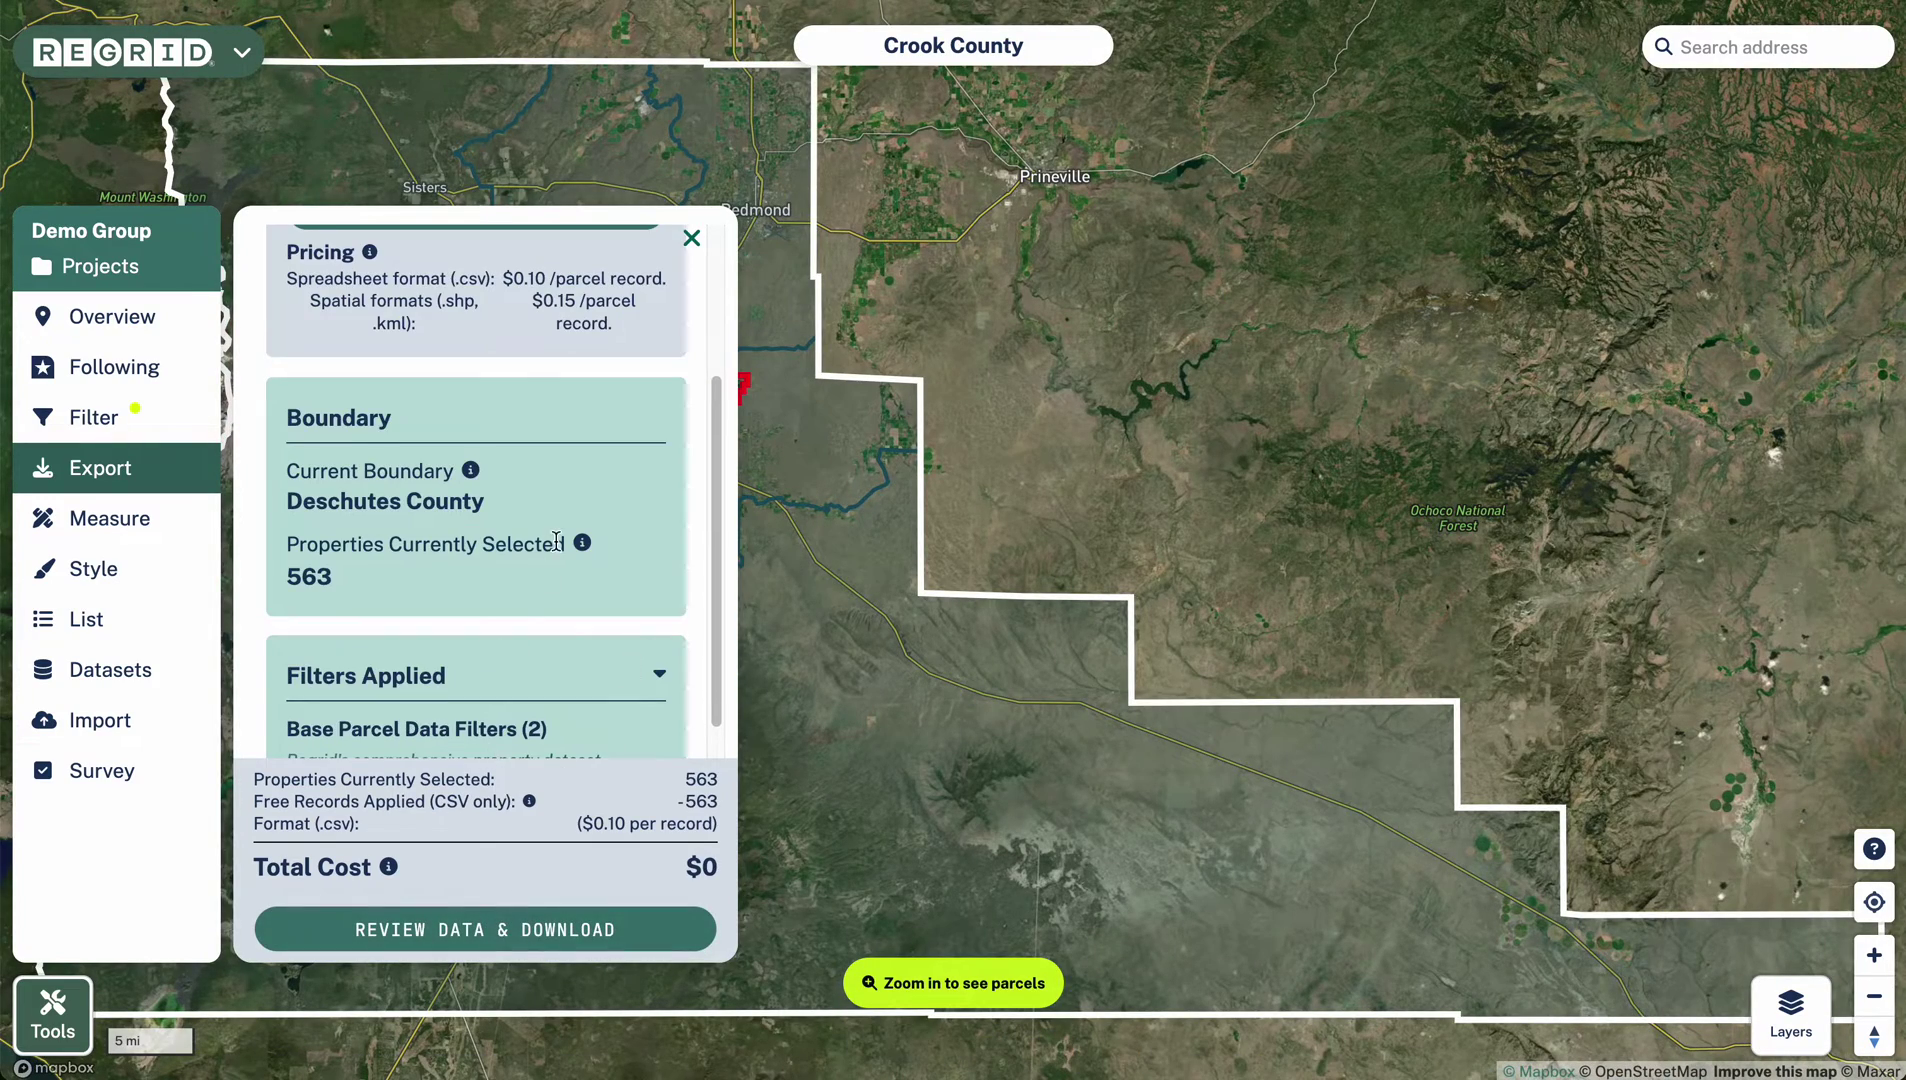
scroll(557, 540, "up", 5)
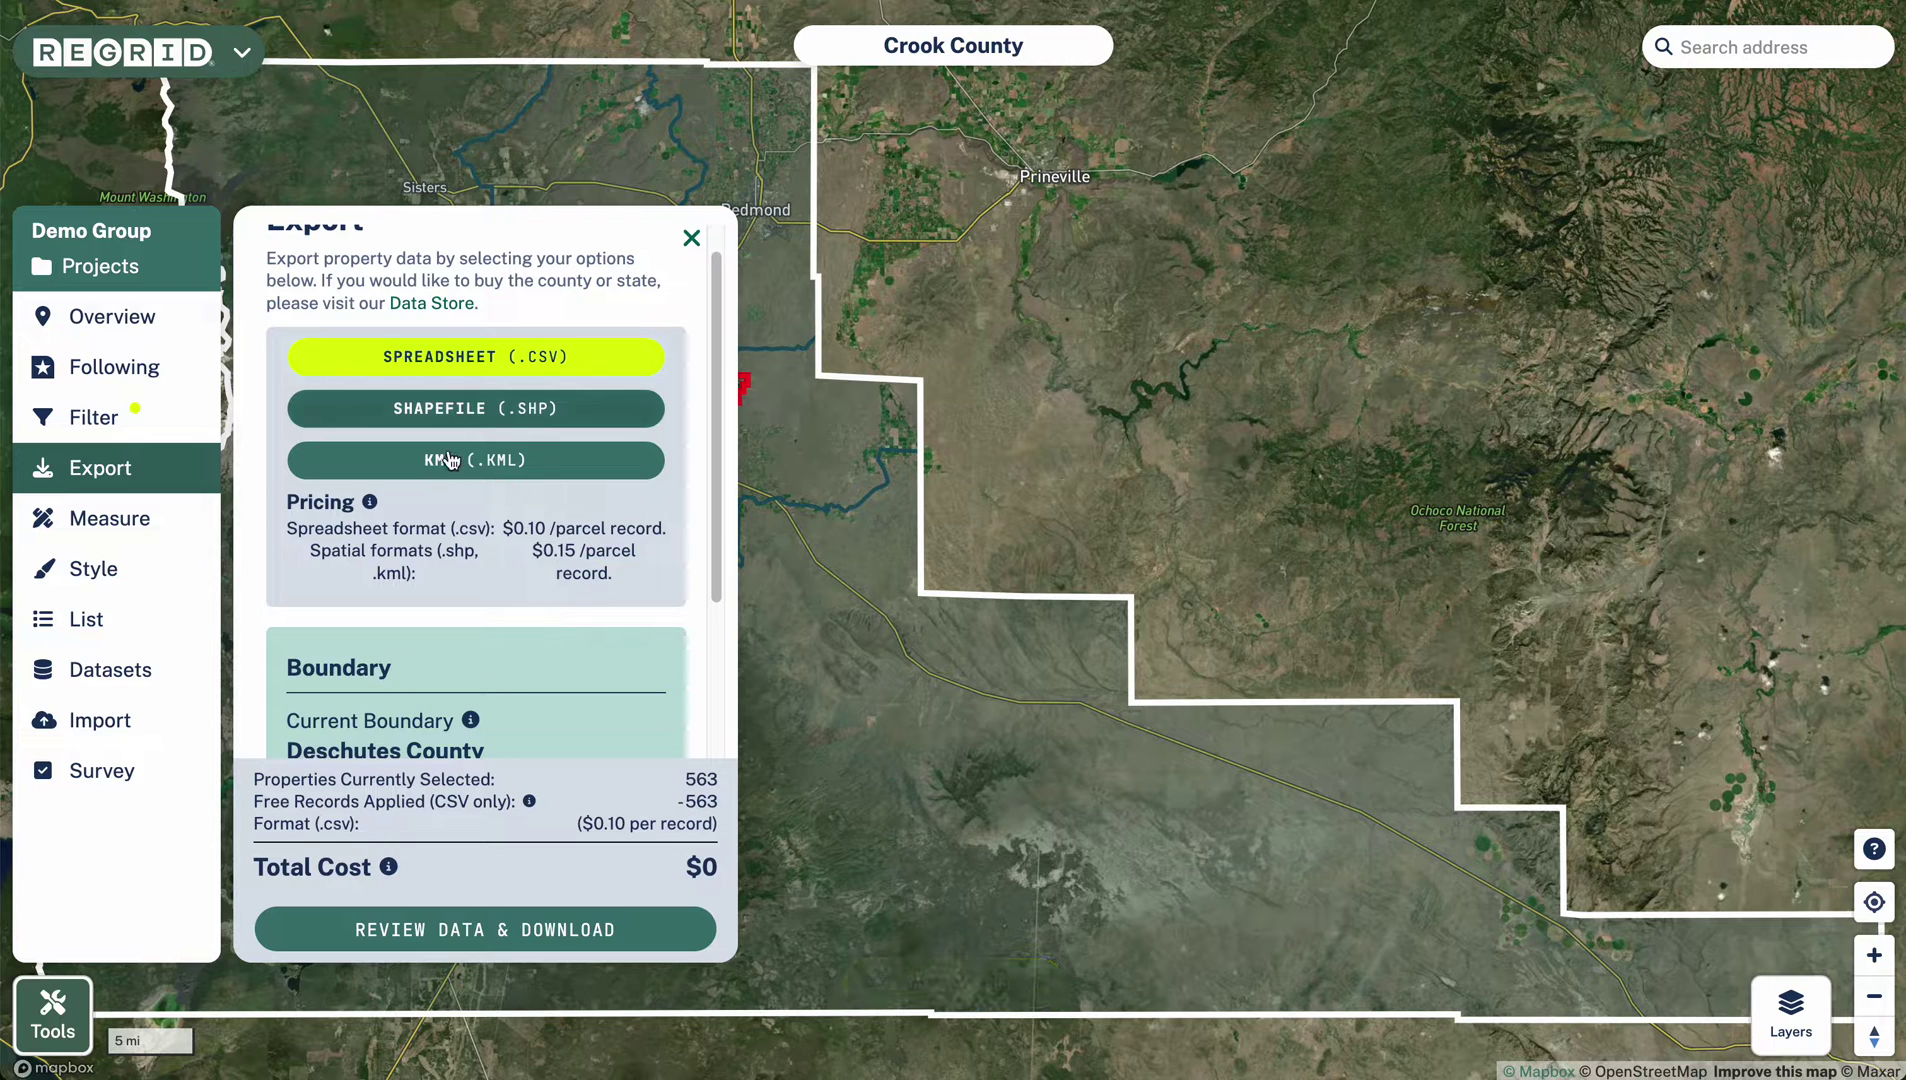
left_click(145, 267)
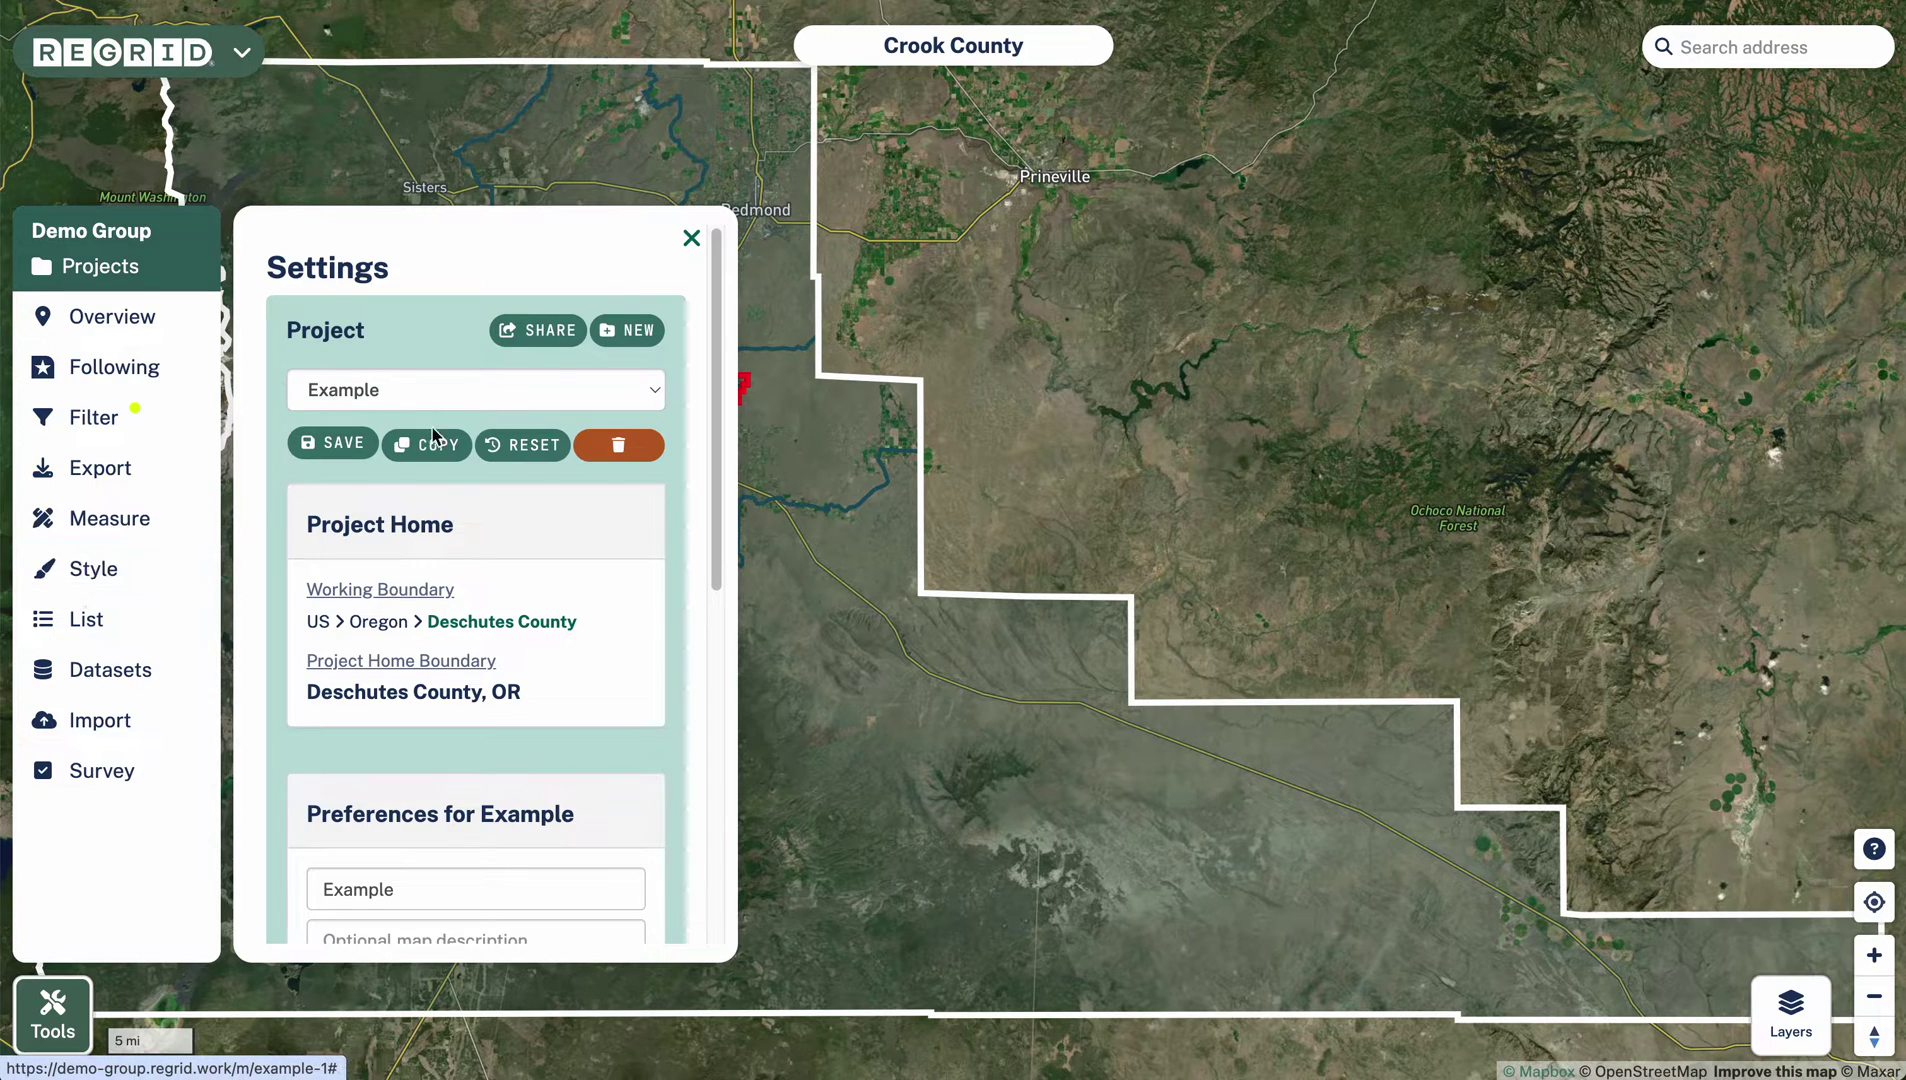
left_click(691, 240)
Step: Zoom in on the red parcels northeast of Bend and open the Draw & Measure panel
scroll(848, 530, "up", 3)
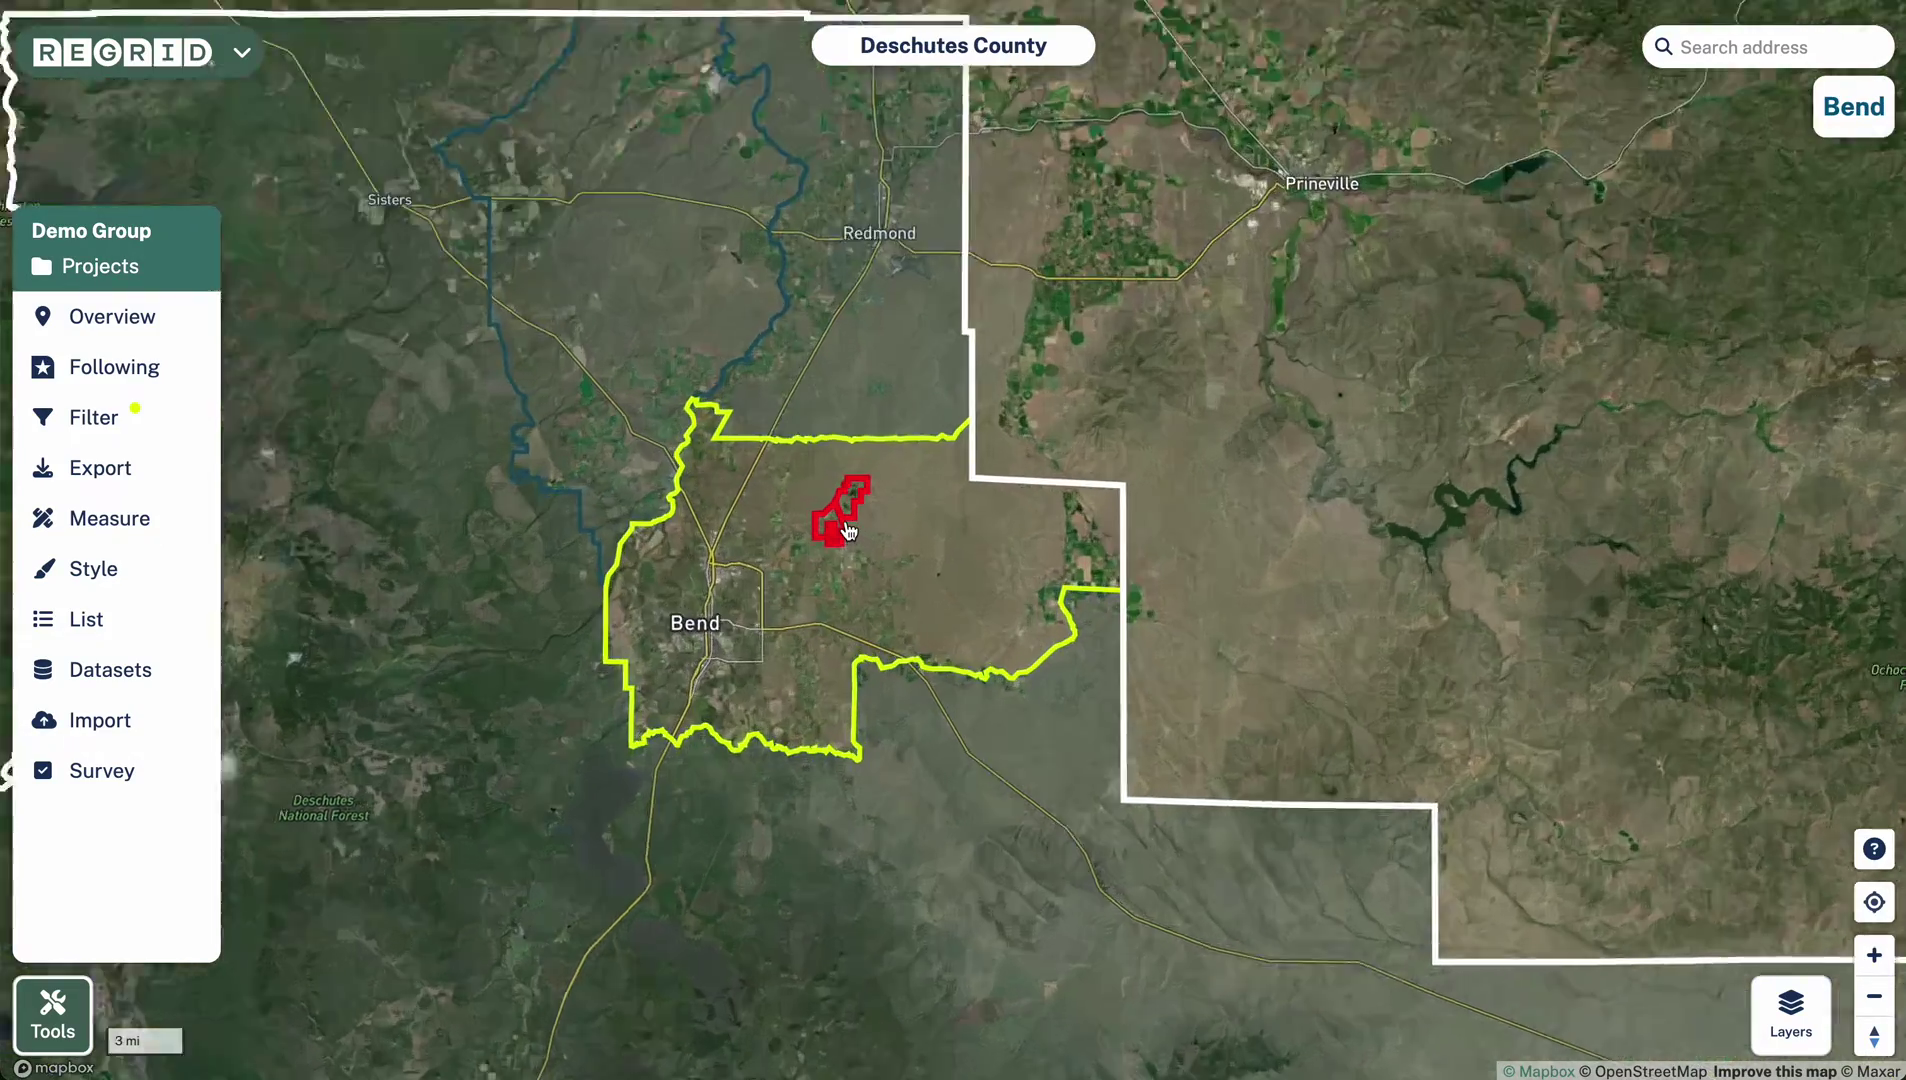
scroll(848, 530, "up", 10)
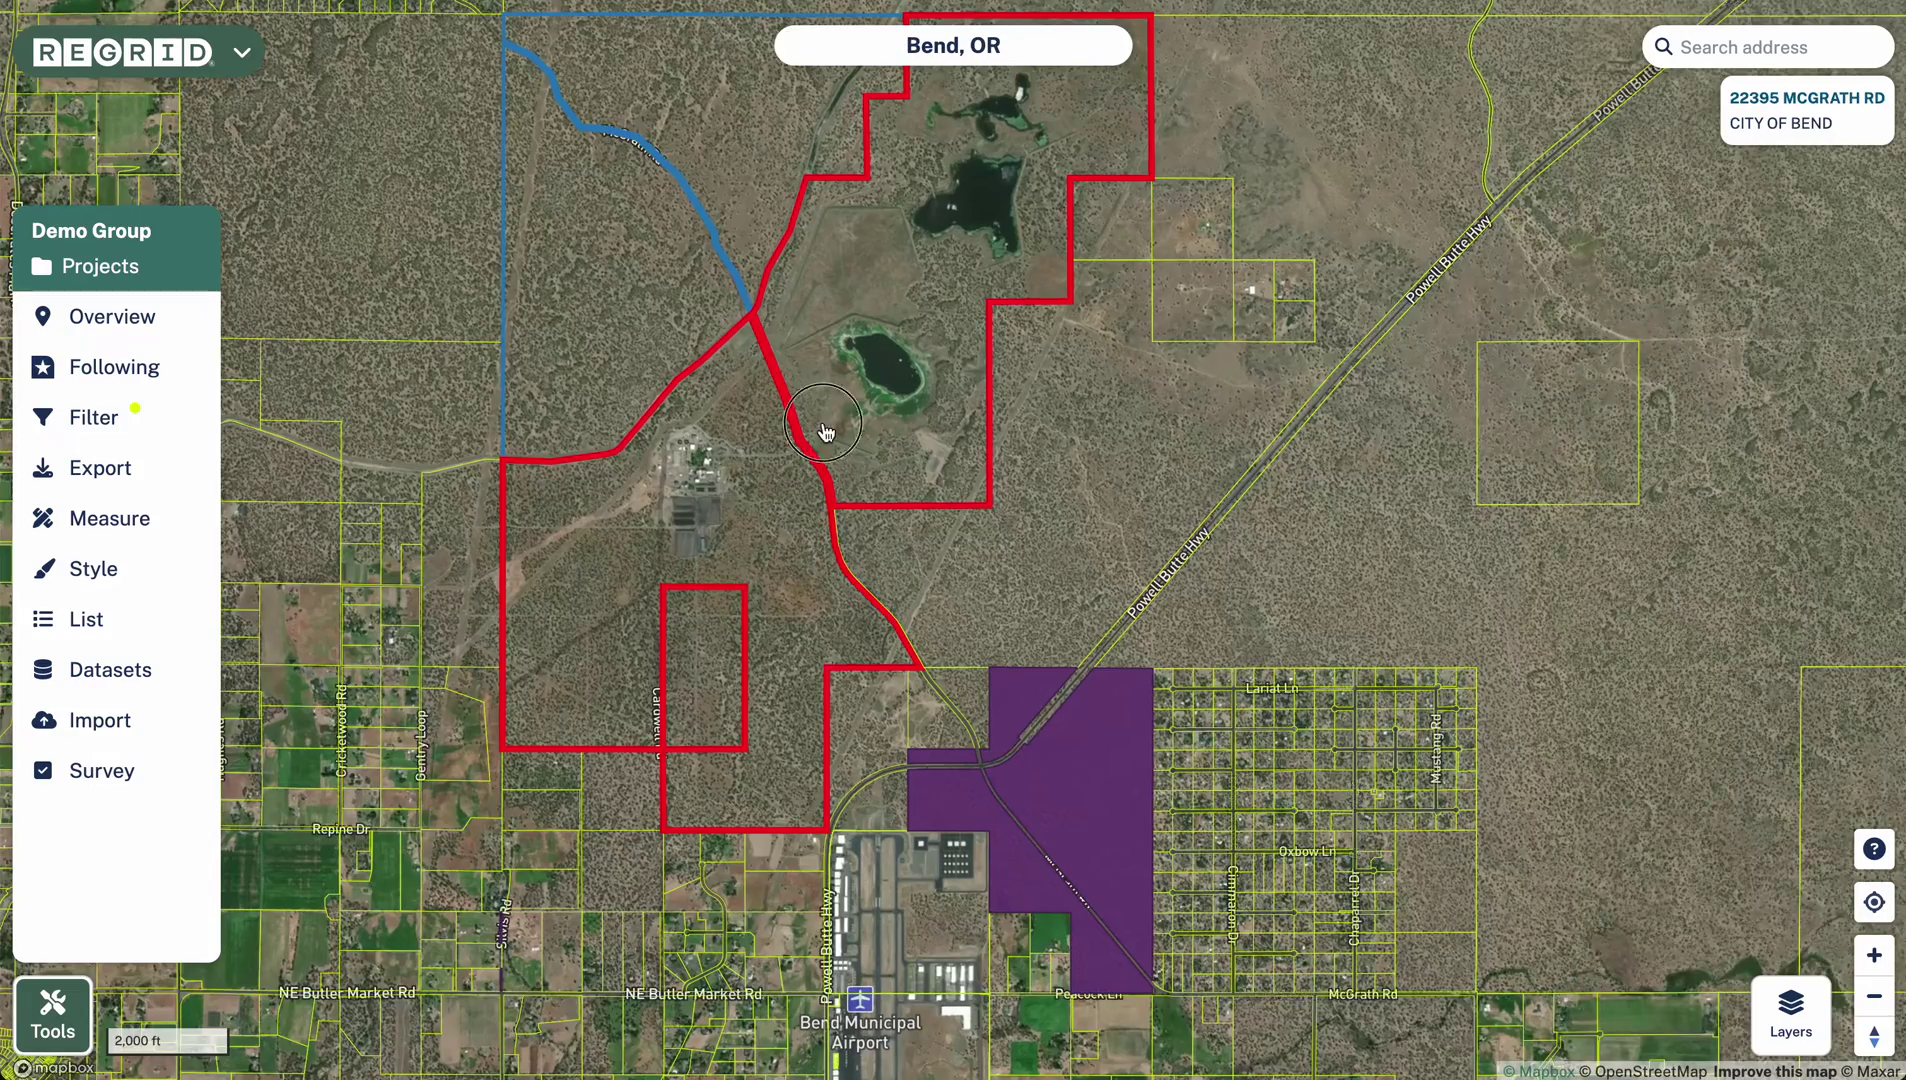
left_click_drag(825, 430, 873, 630)
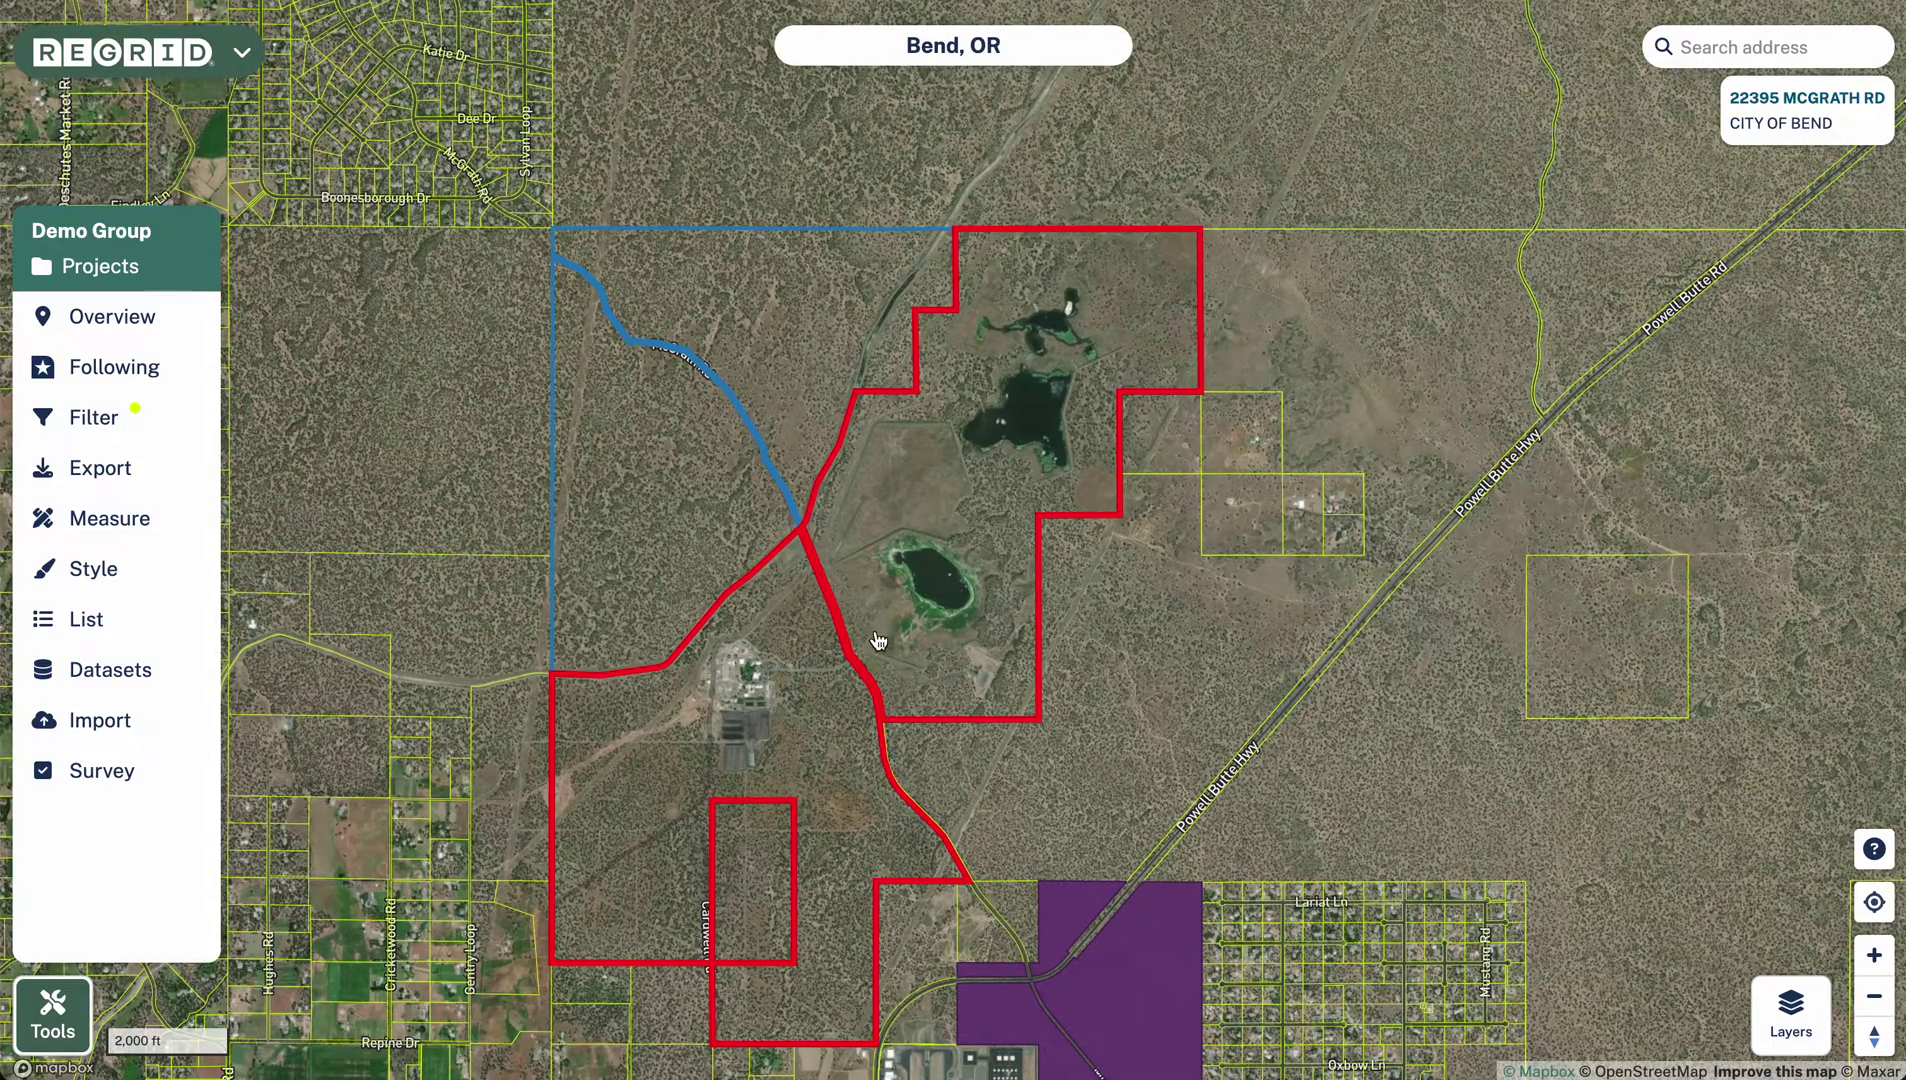
scroll(889, 632, "up", 3)
scroll(889, 632, "up", 2)
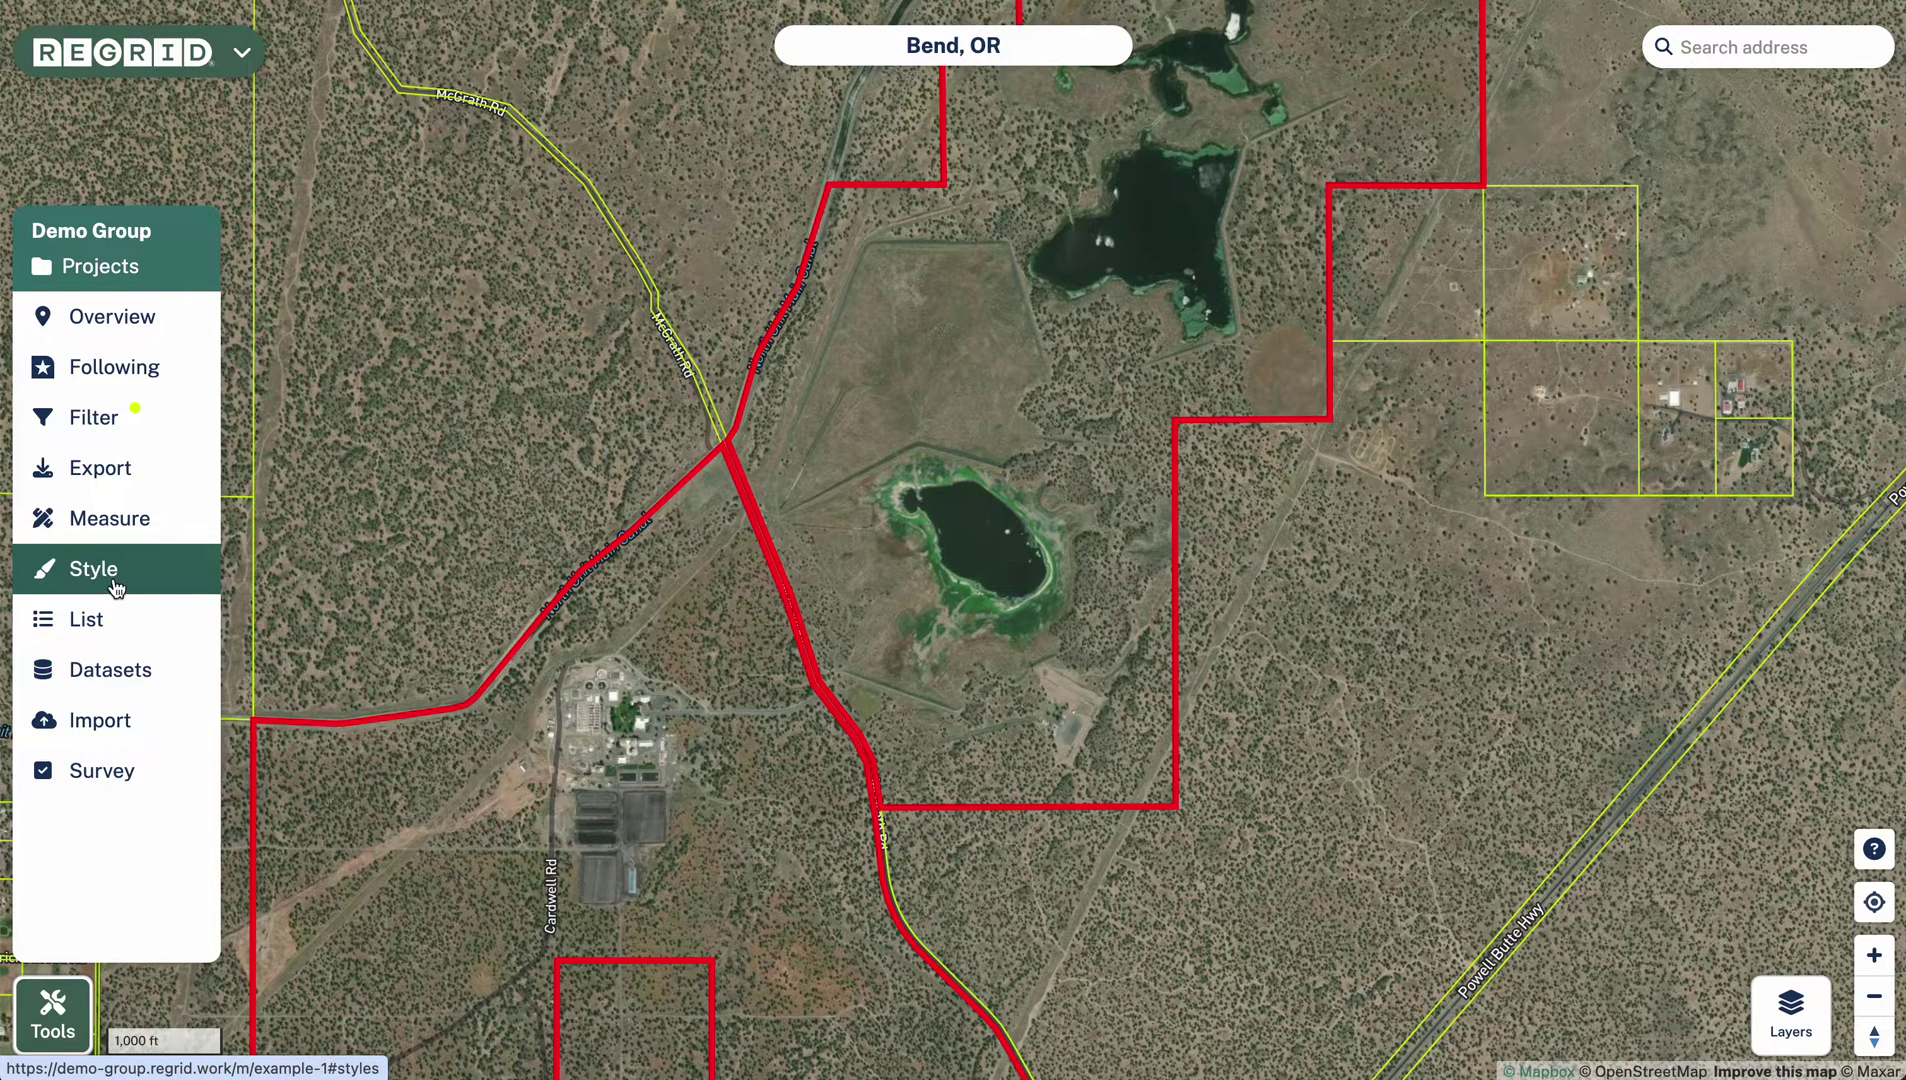
left_click(90, 521)
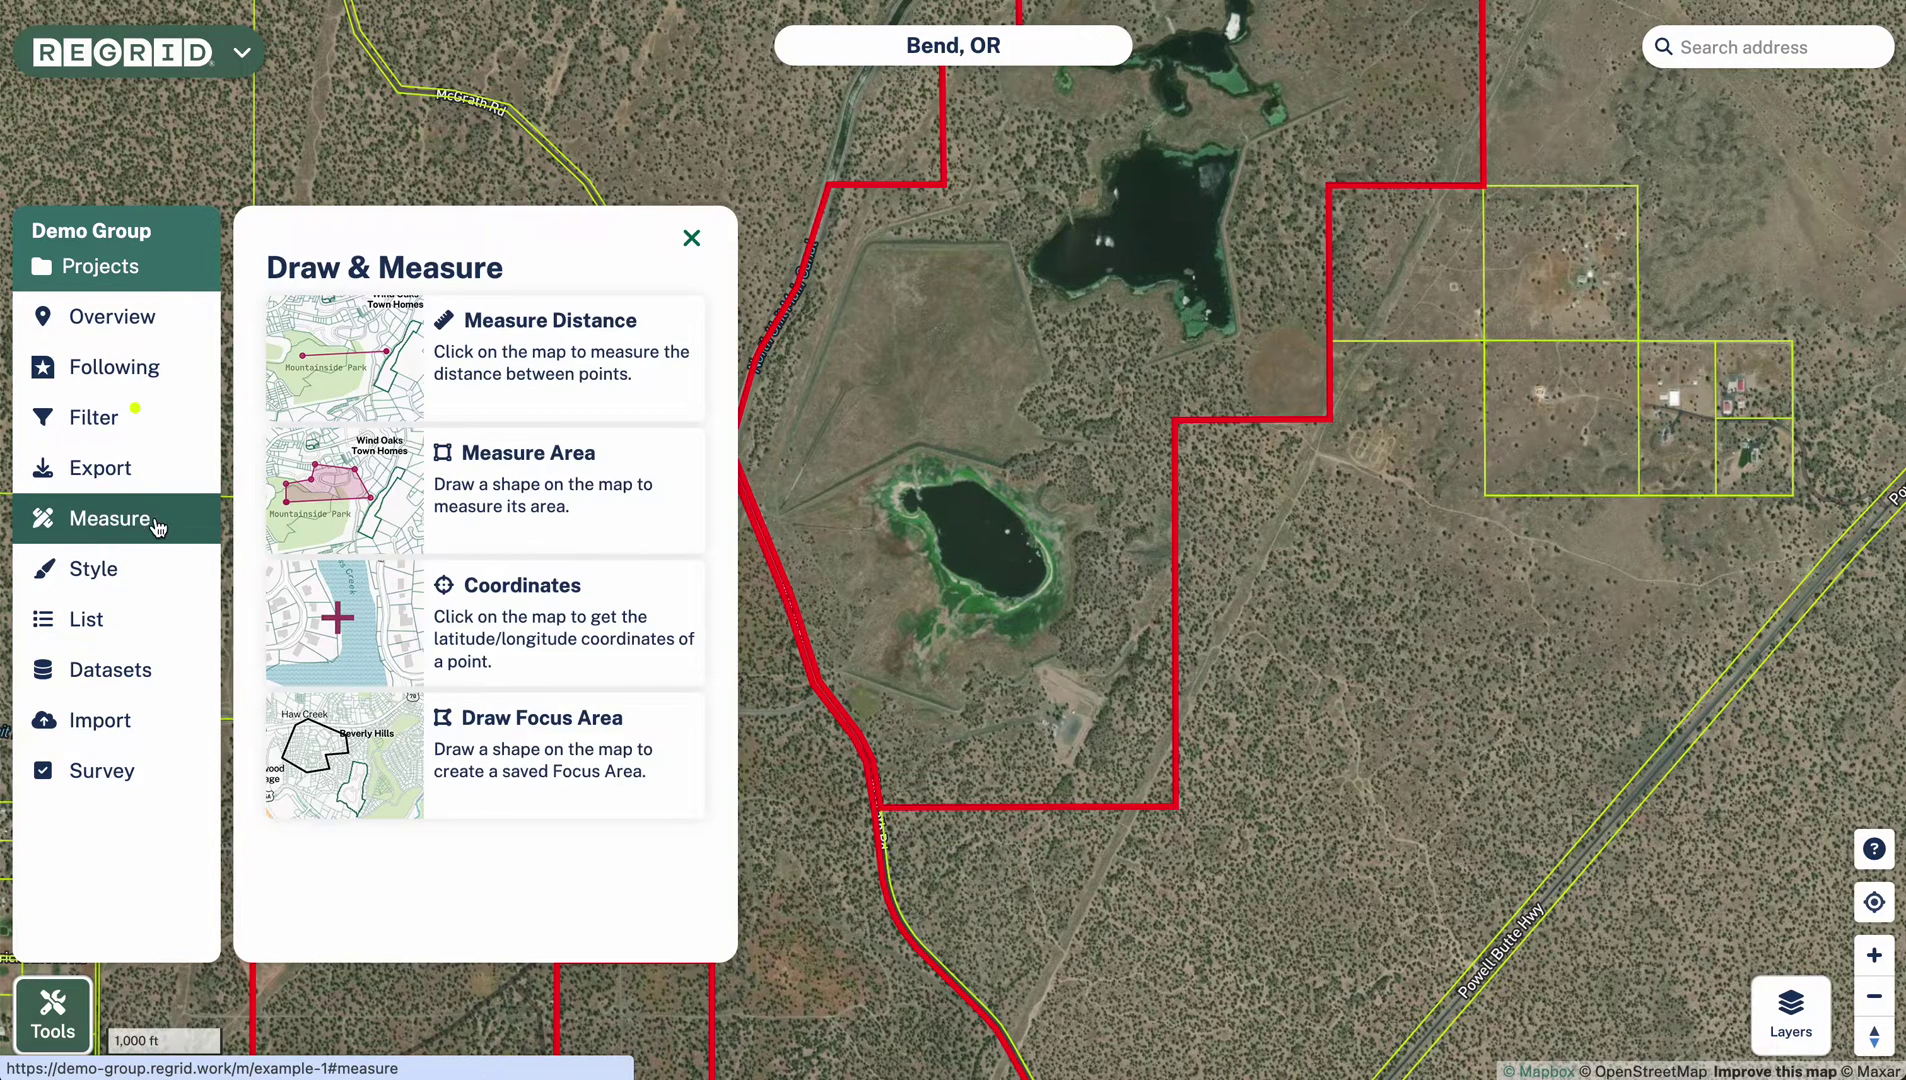
Step: Trace the lake shore with Measure Area, giving 19.51 acres and a 0.69-mile perimeter
left_click(505, 500)
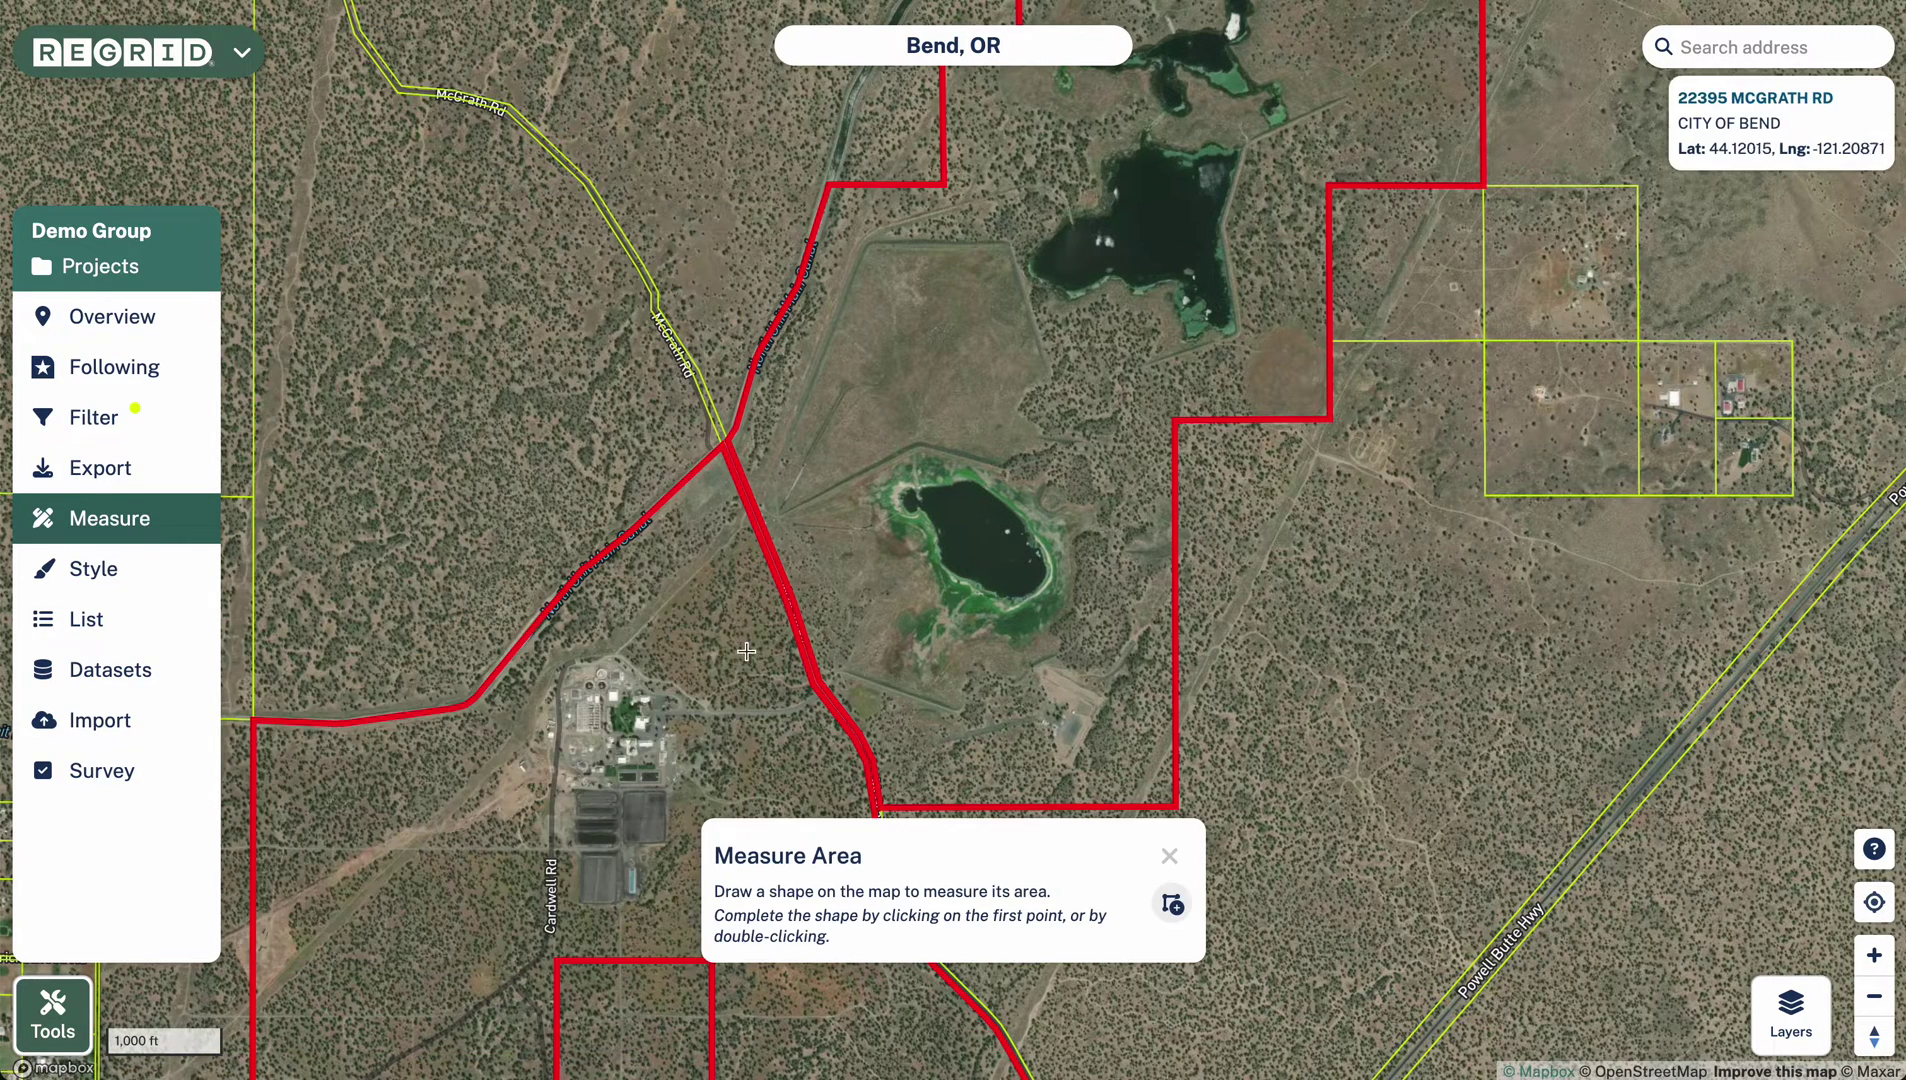
left_click(900, 485)
left_click(907, 514)
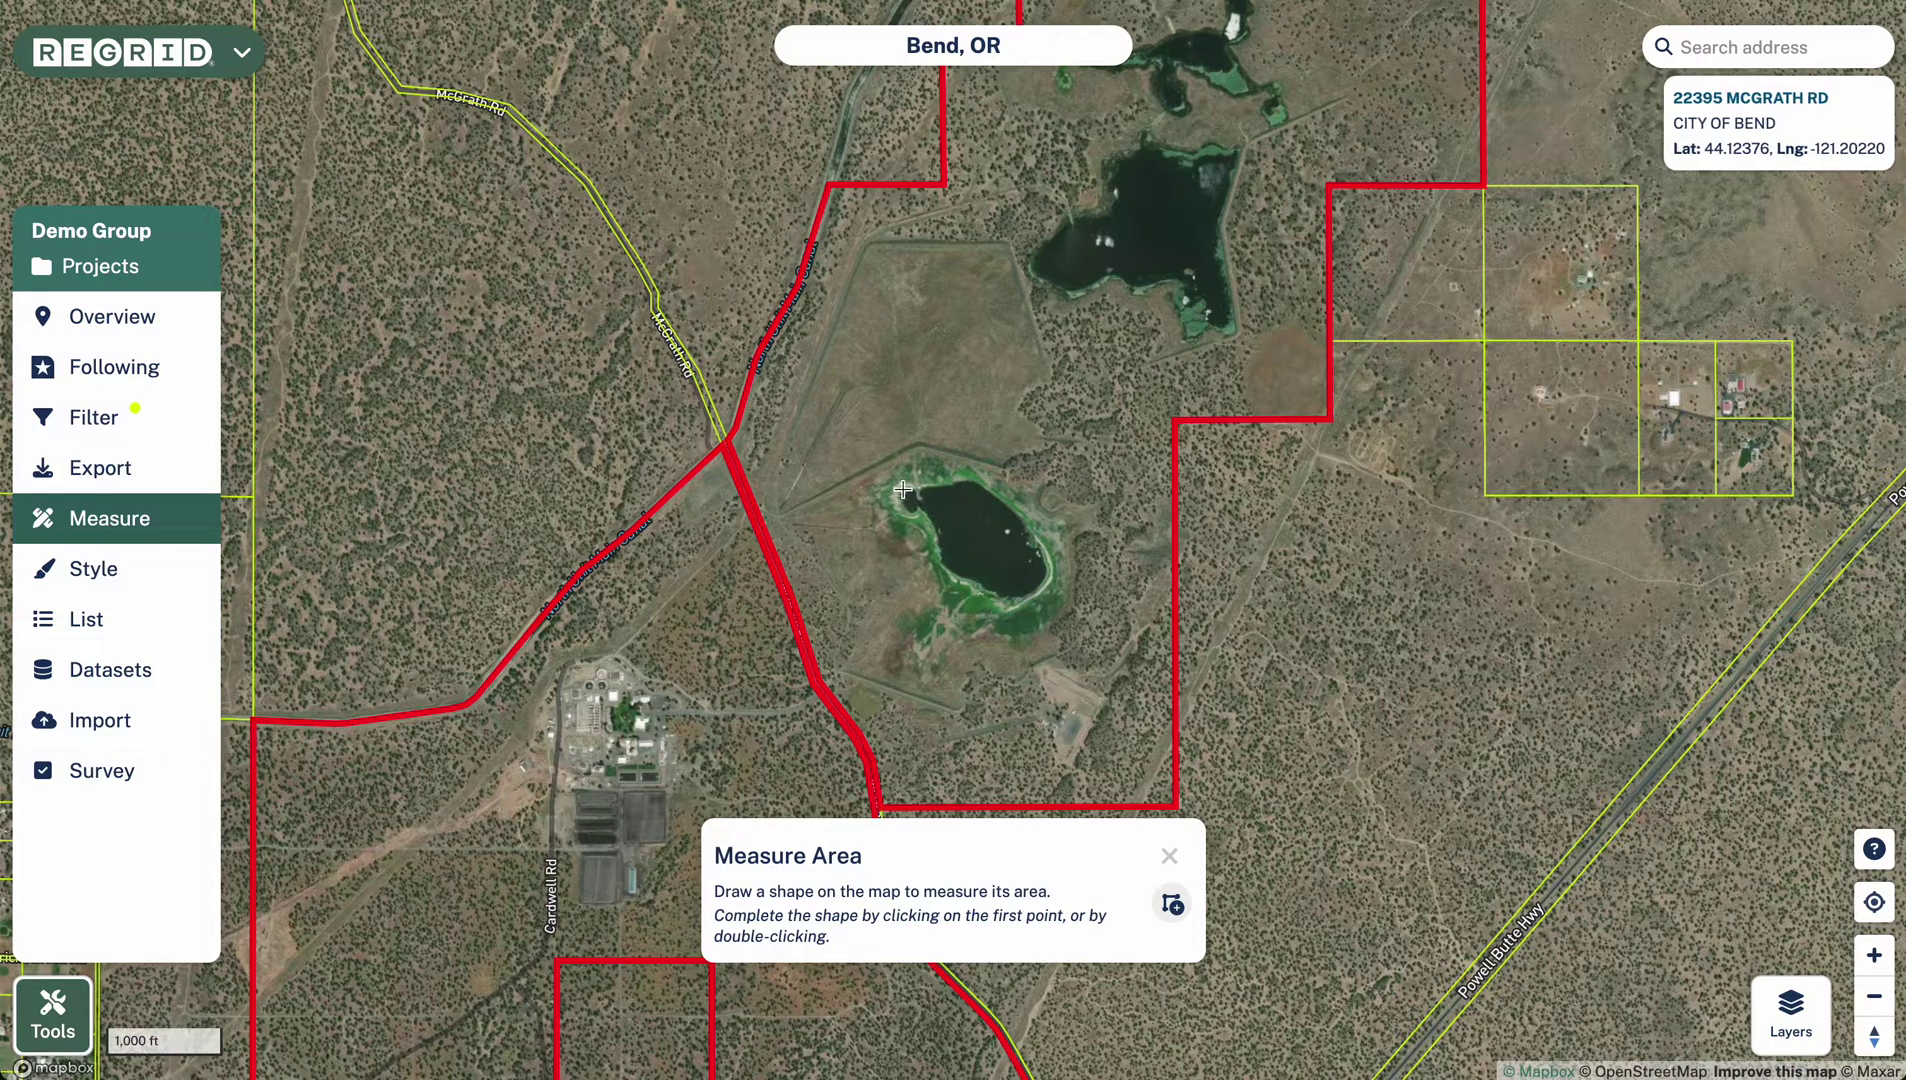
left_click(938, 578)
left_click(985, 600)
left_click(1030, 595)
left_click(1052, 570)
left_click(1041, 532)
left_click(999, 488)
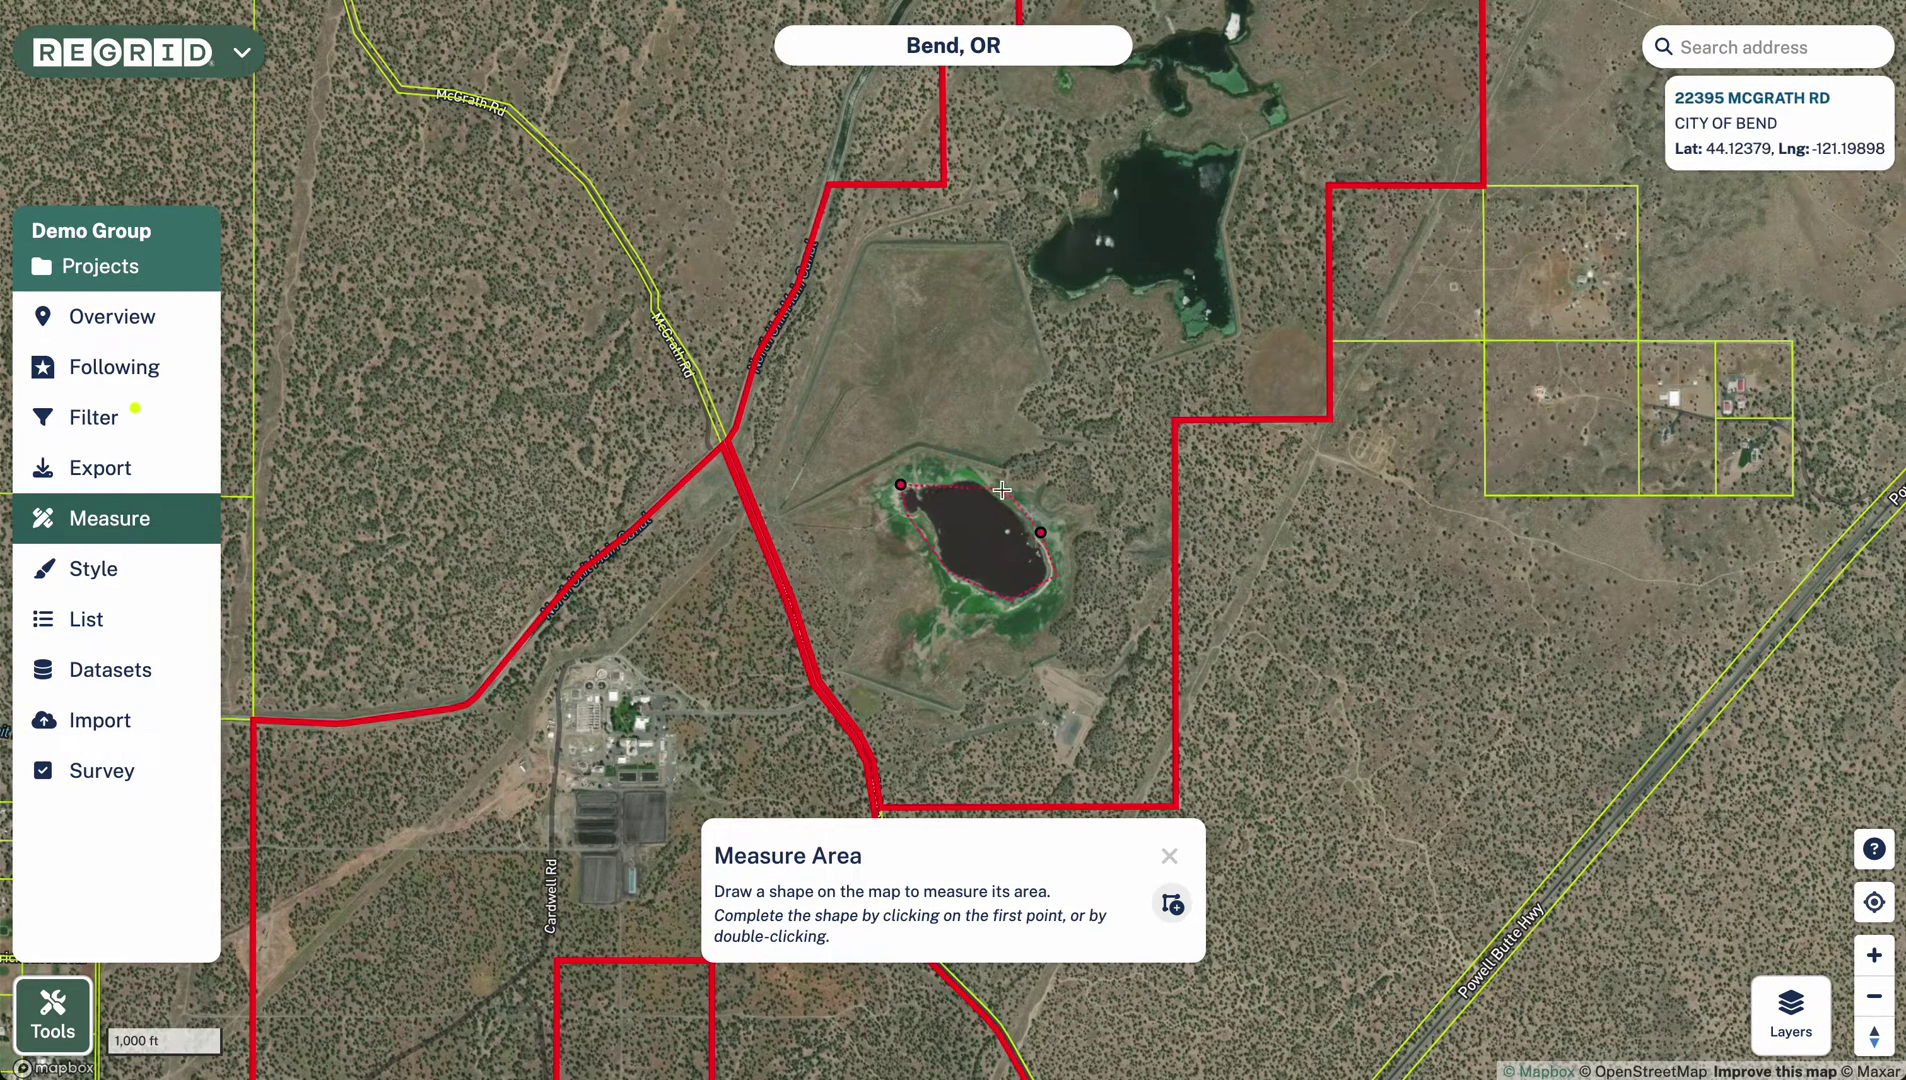
double_click(952, 480)
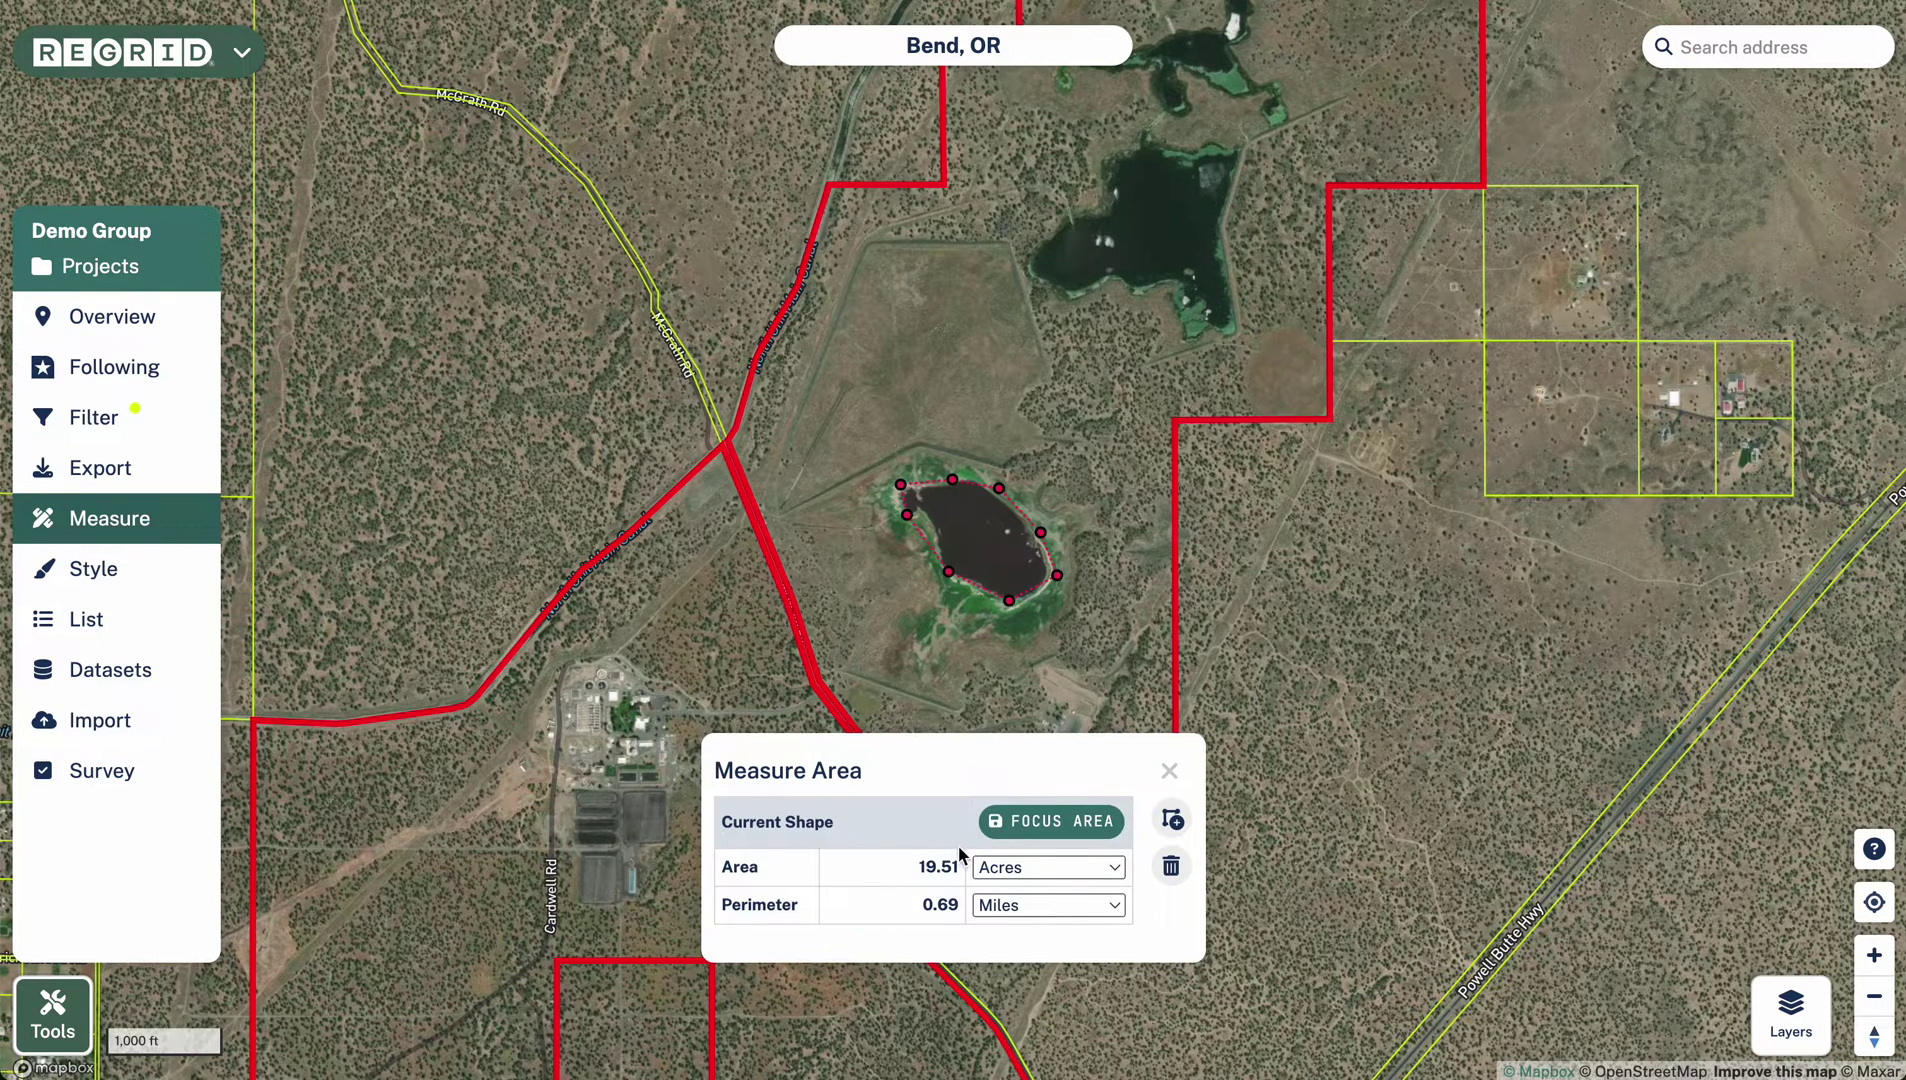
Step: Keep the area units in acres, then close the measurement to clear the shape
left_click(1040, 867)
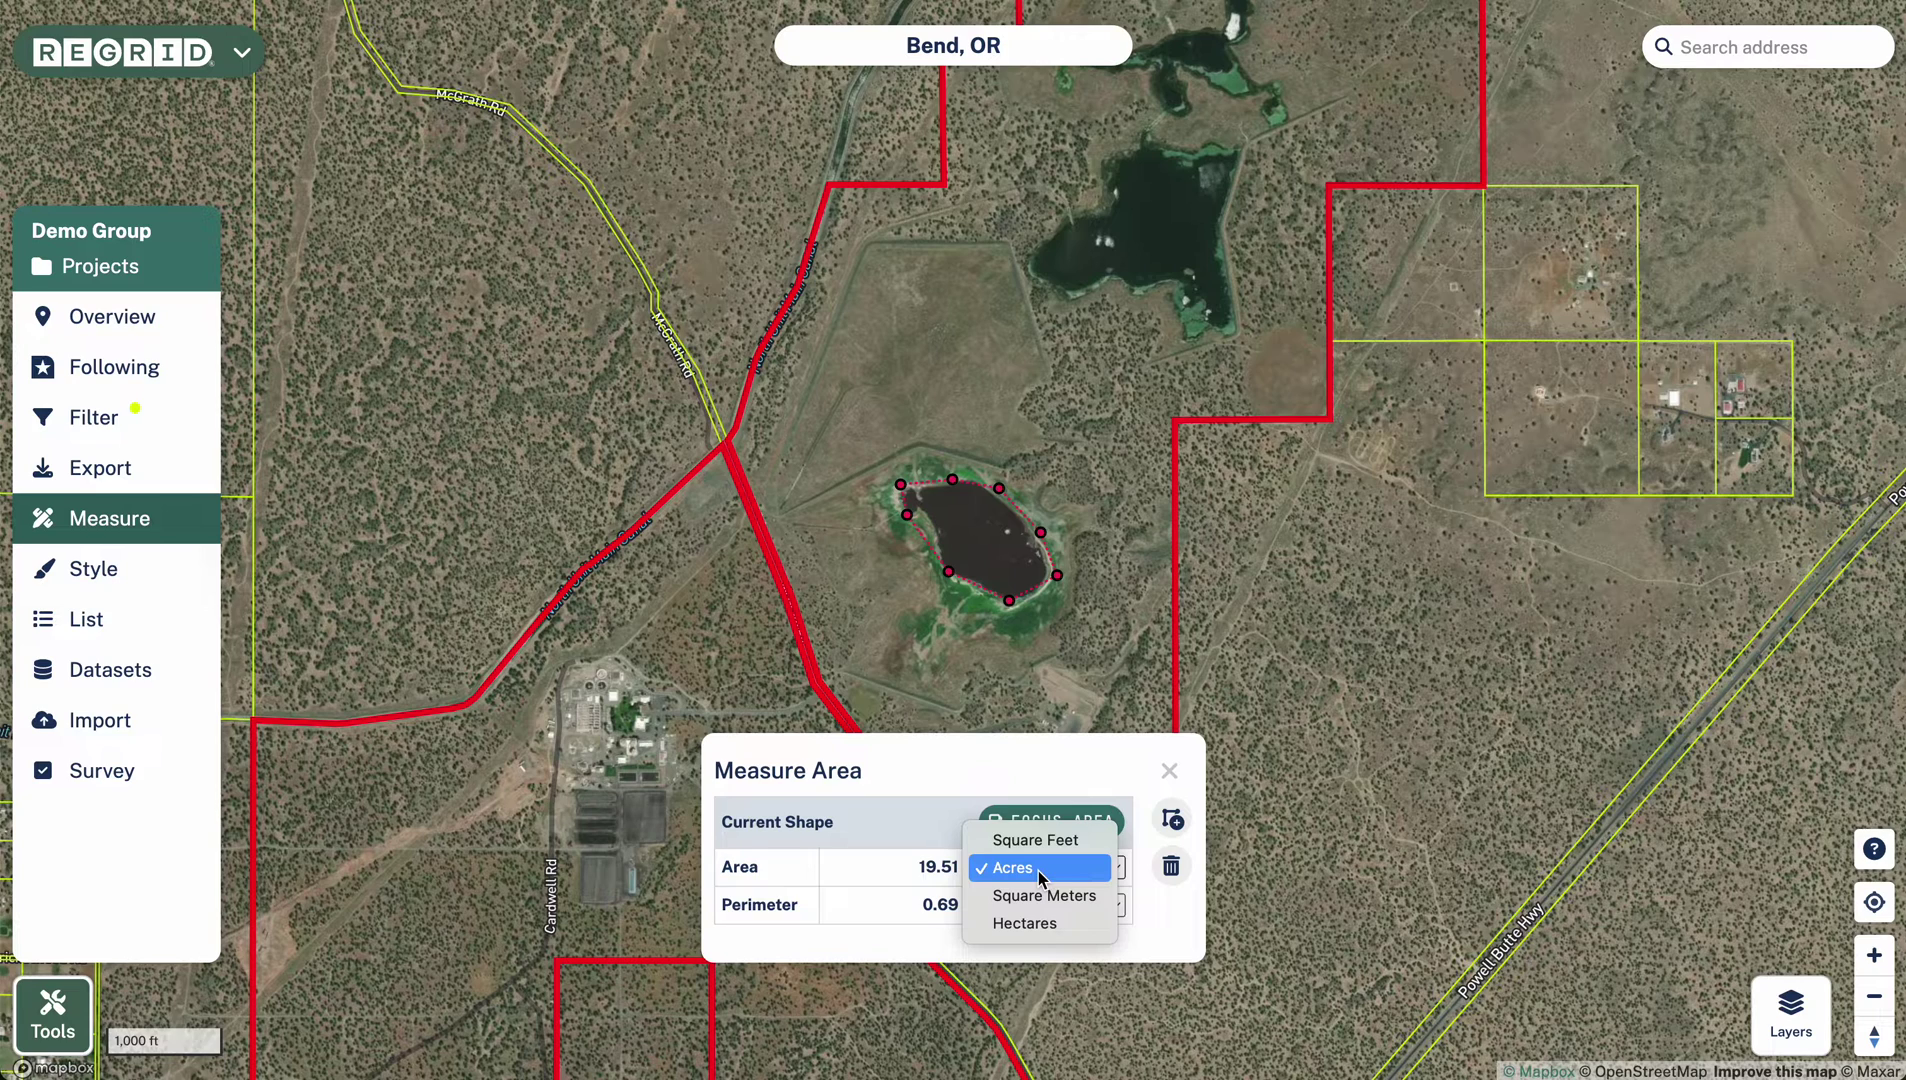
left_click(899, 794)
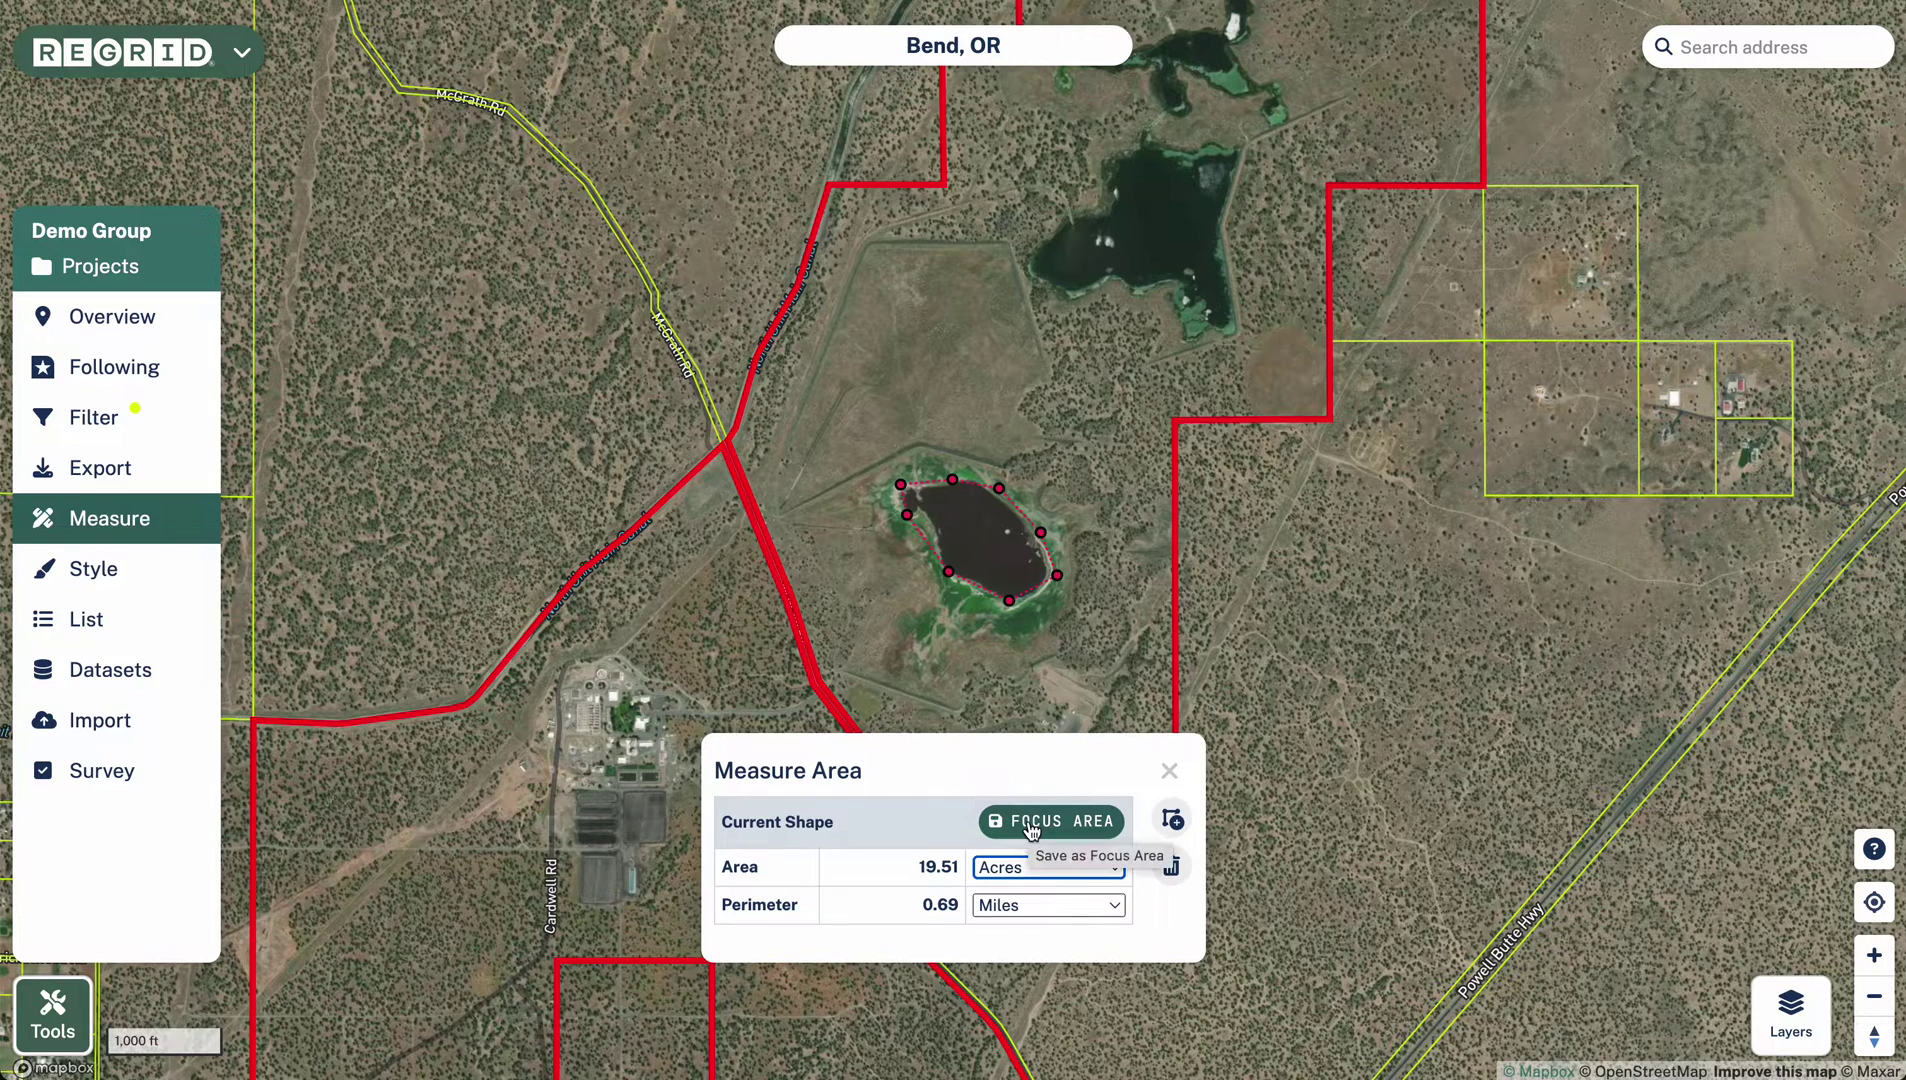
left_click(1168, 766)
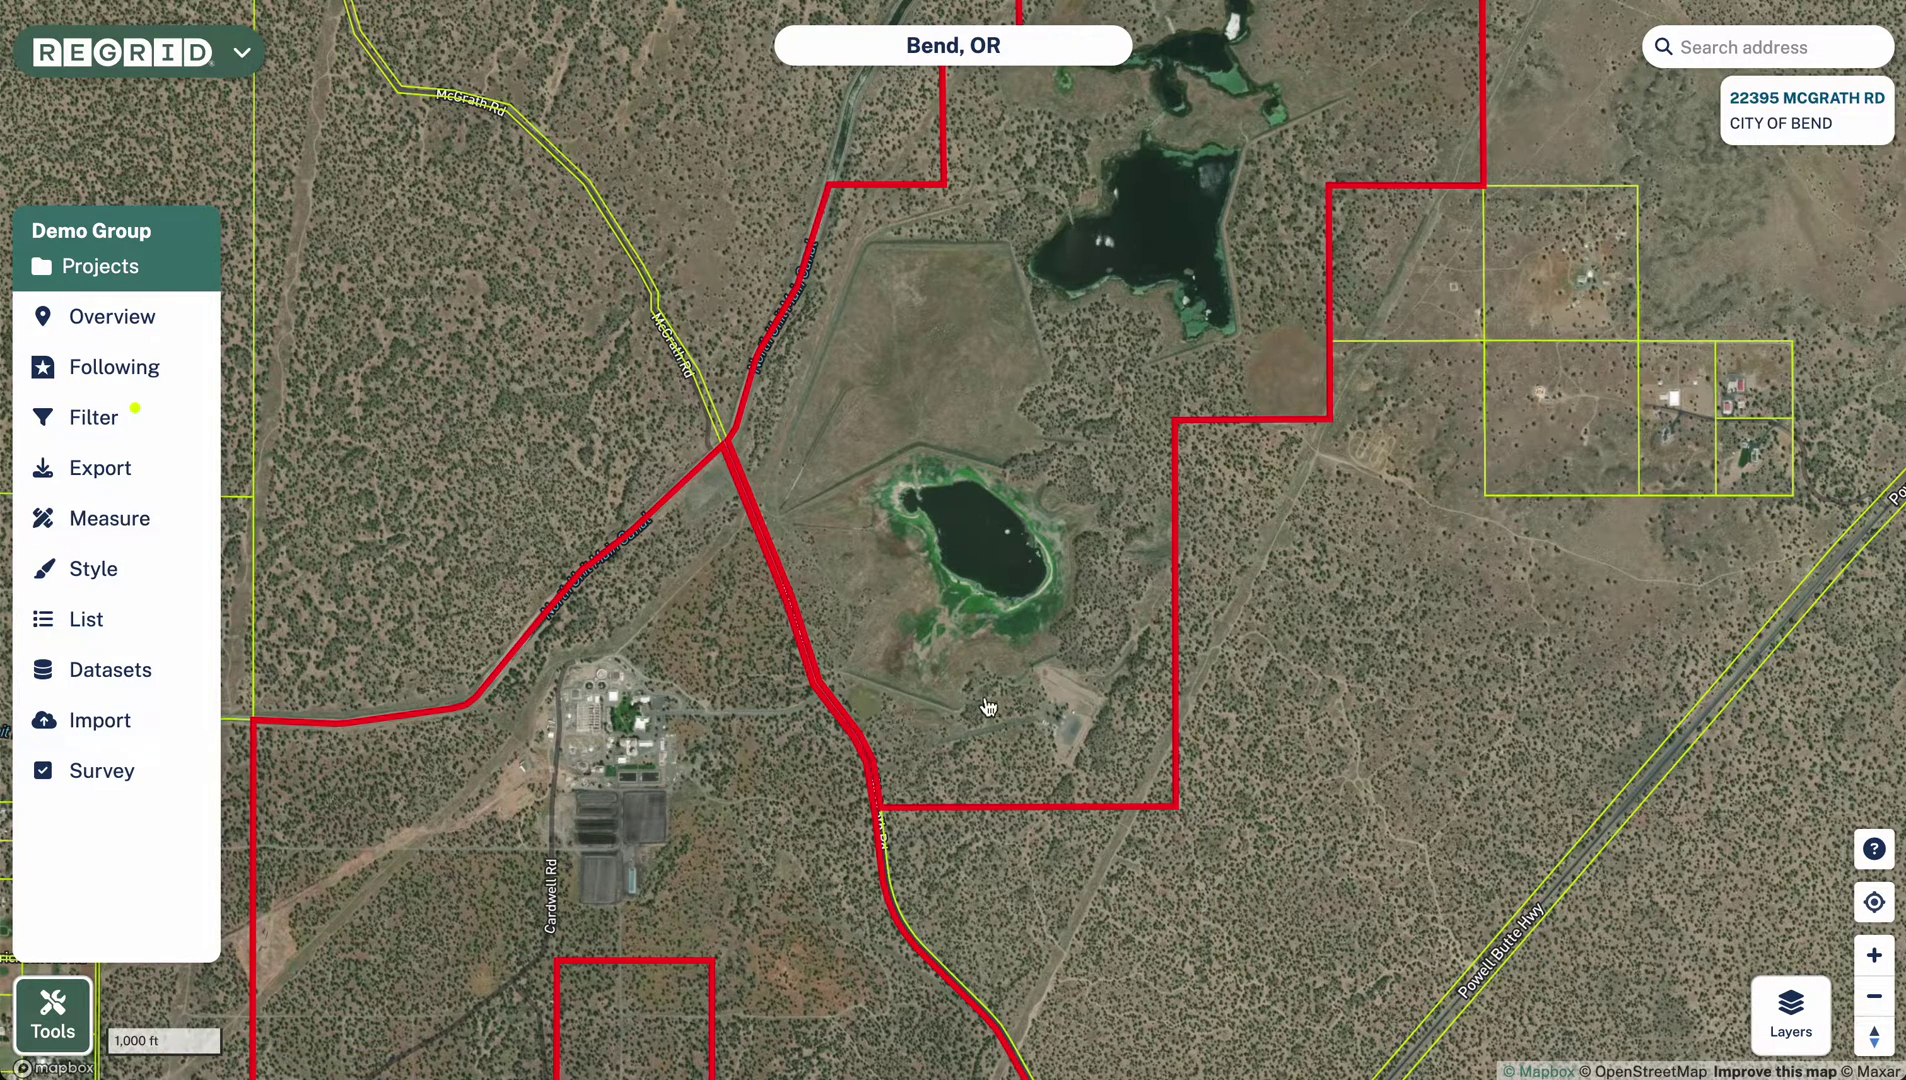
Step: Switch the map's basemap to Street
left_click(1765, 1022)
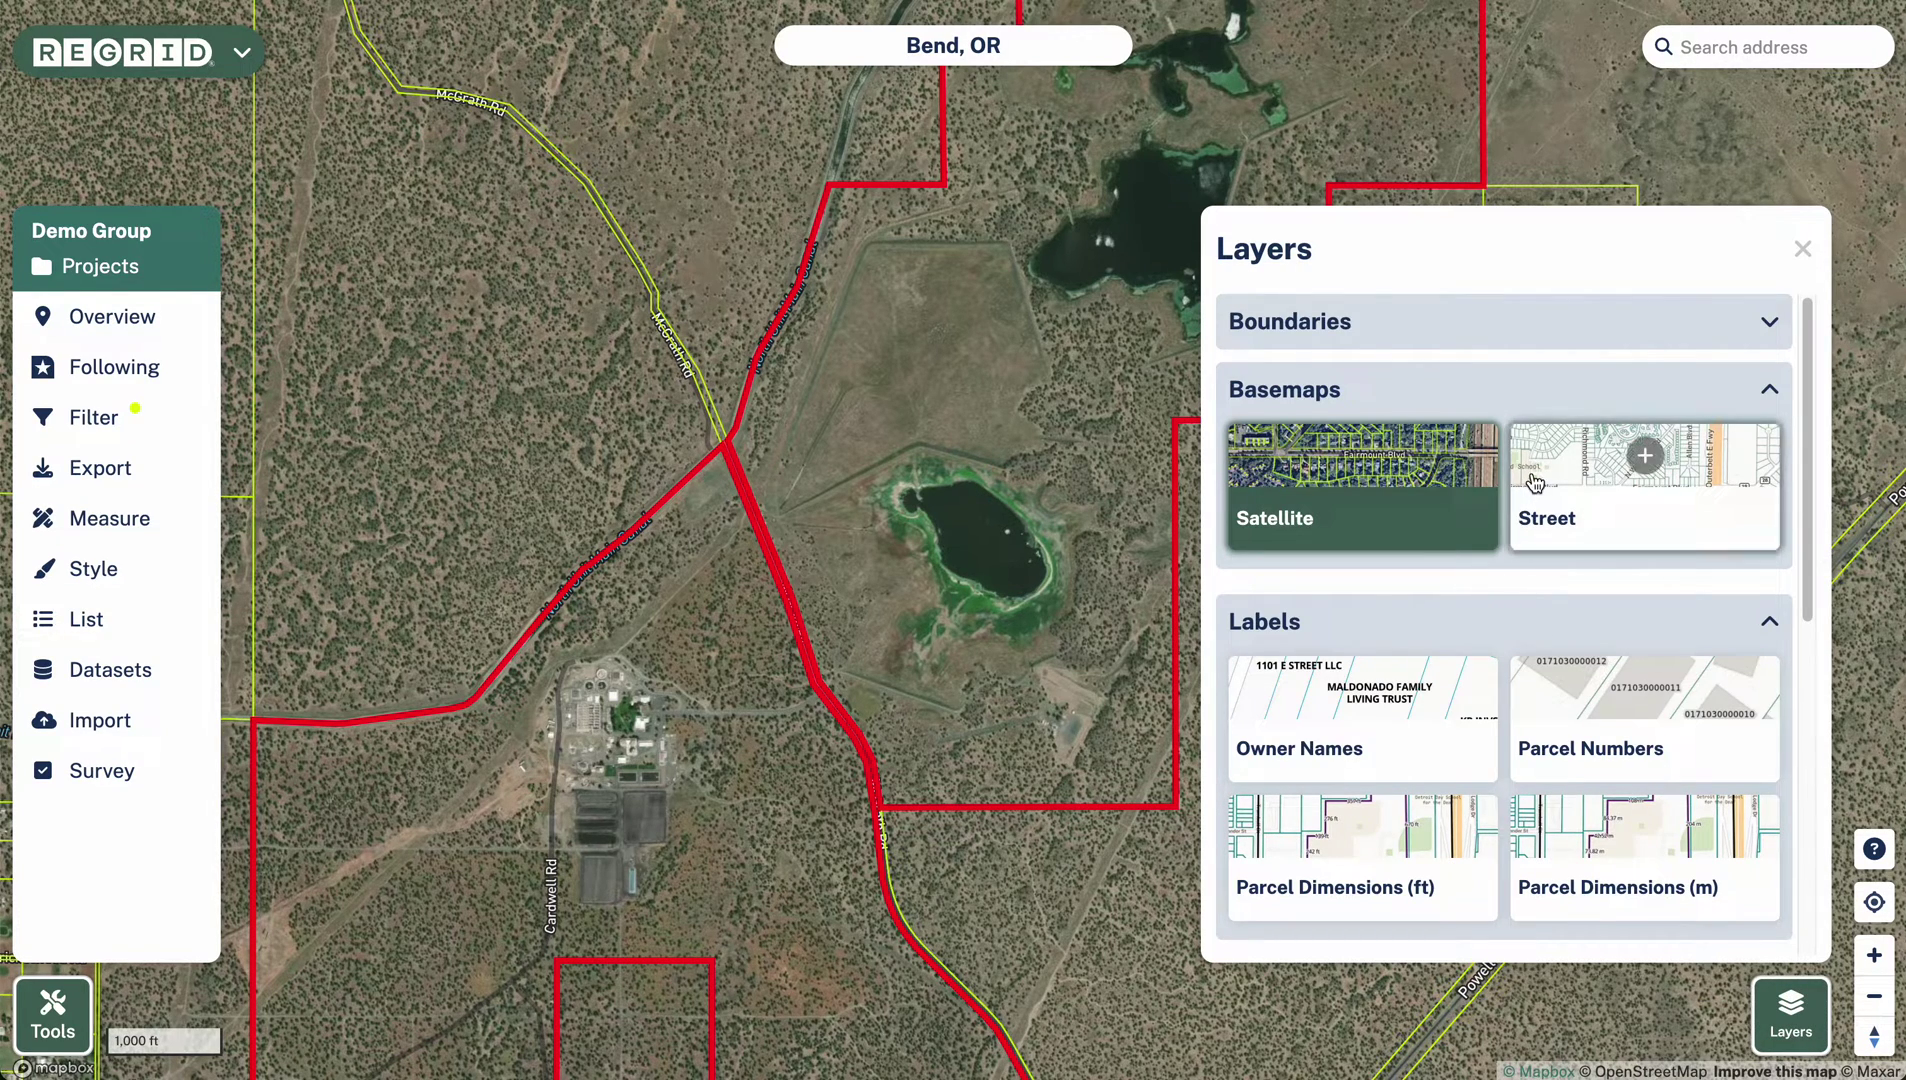
scroll(1580, 627, "down", 2)
scroll(1578, 624, "down", 5)
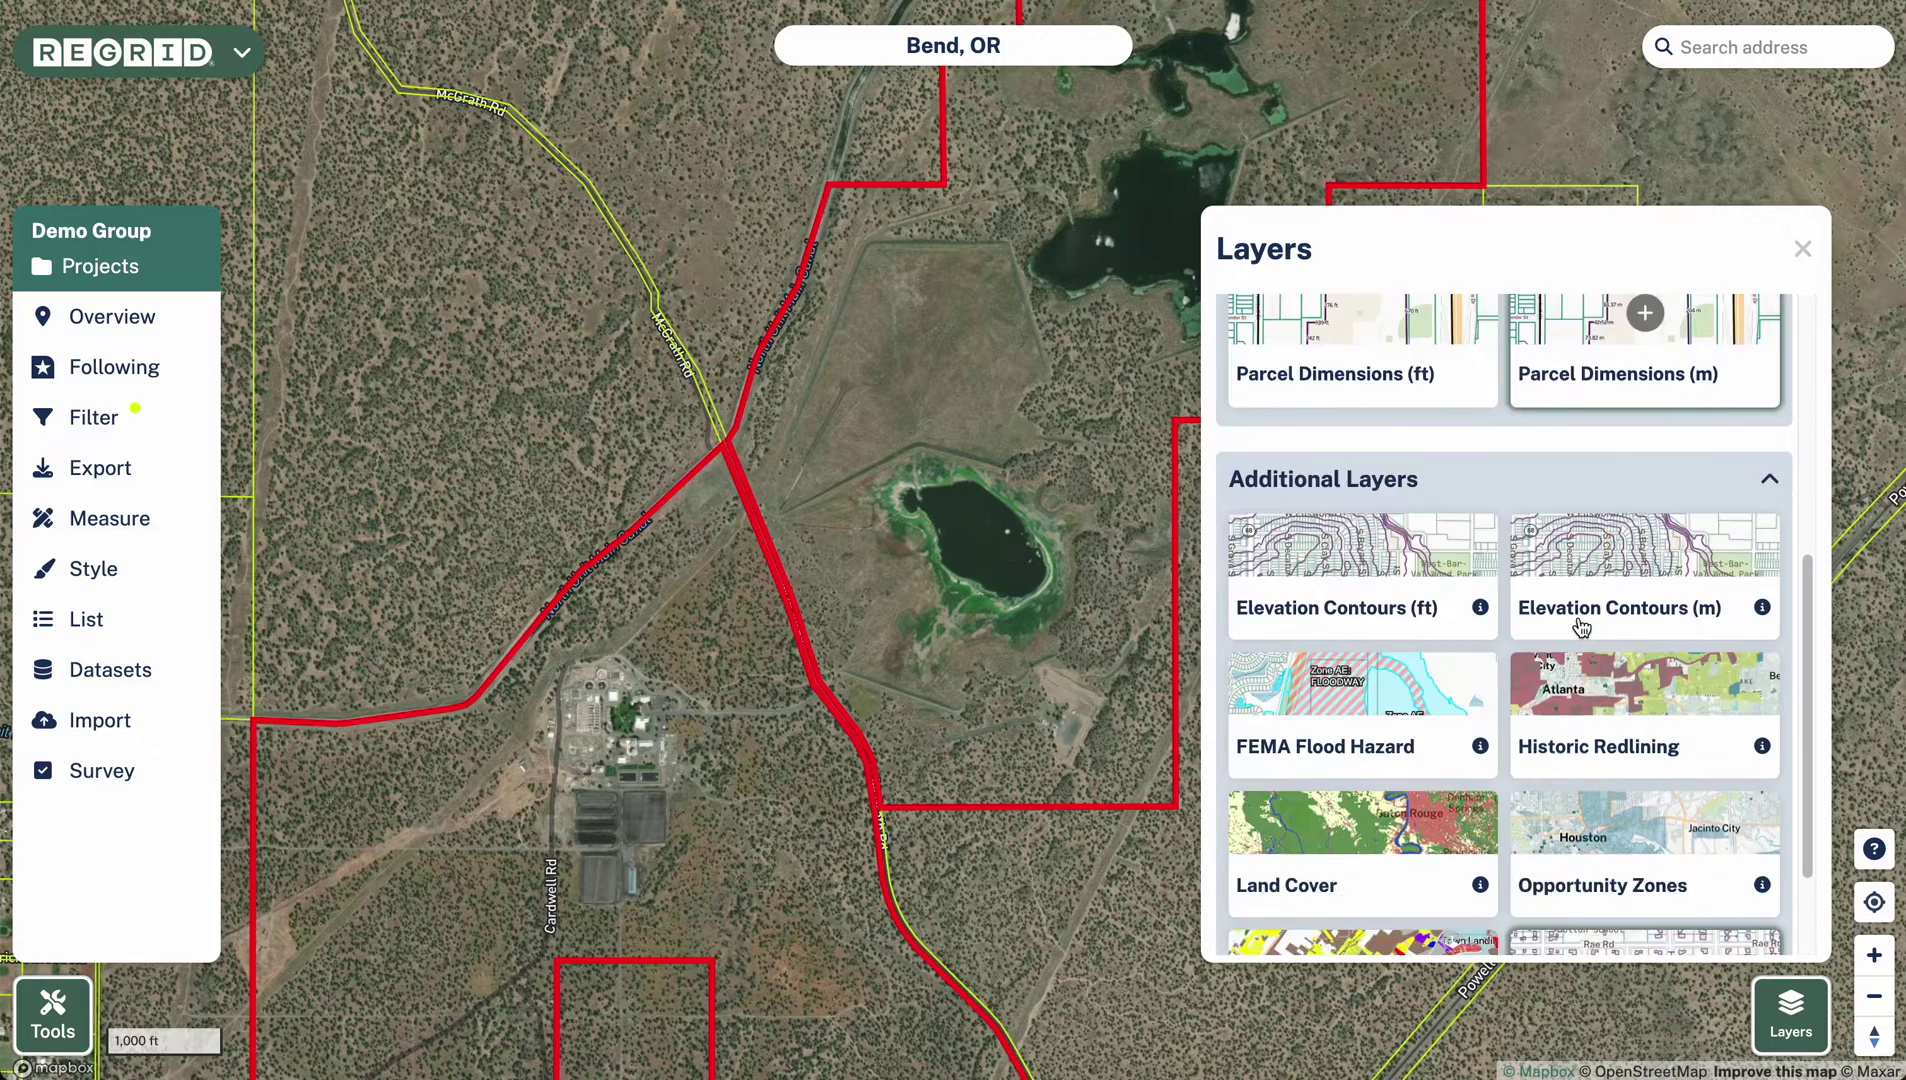
scroll(1574, 622, "up", 8)
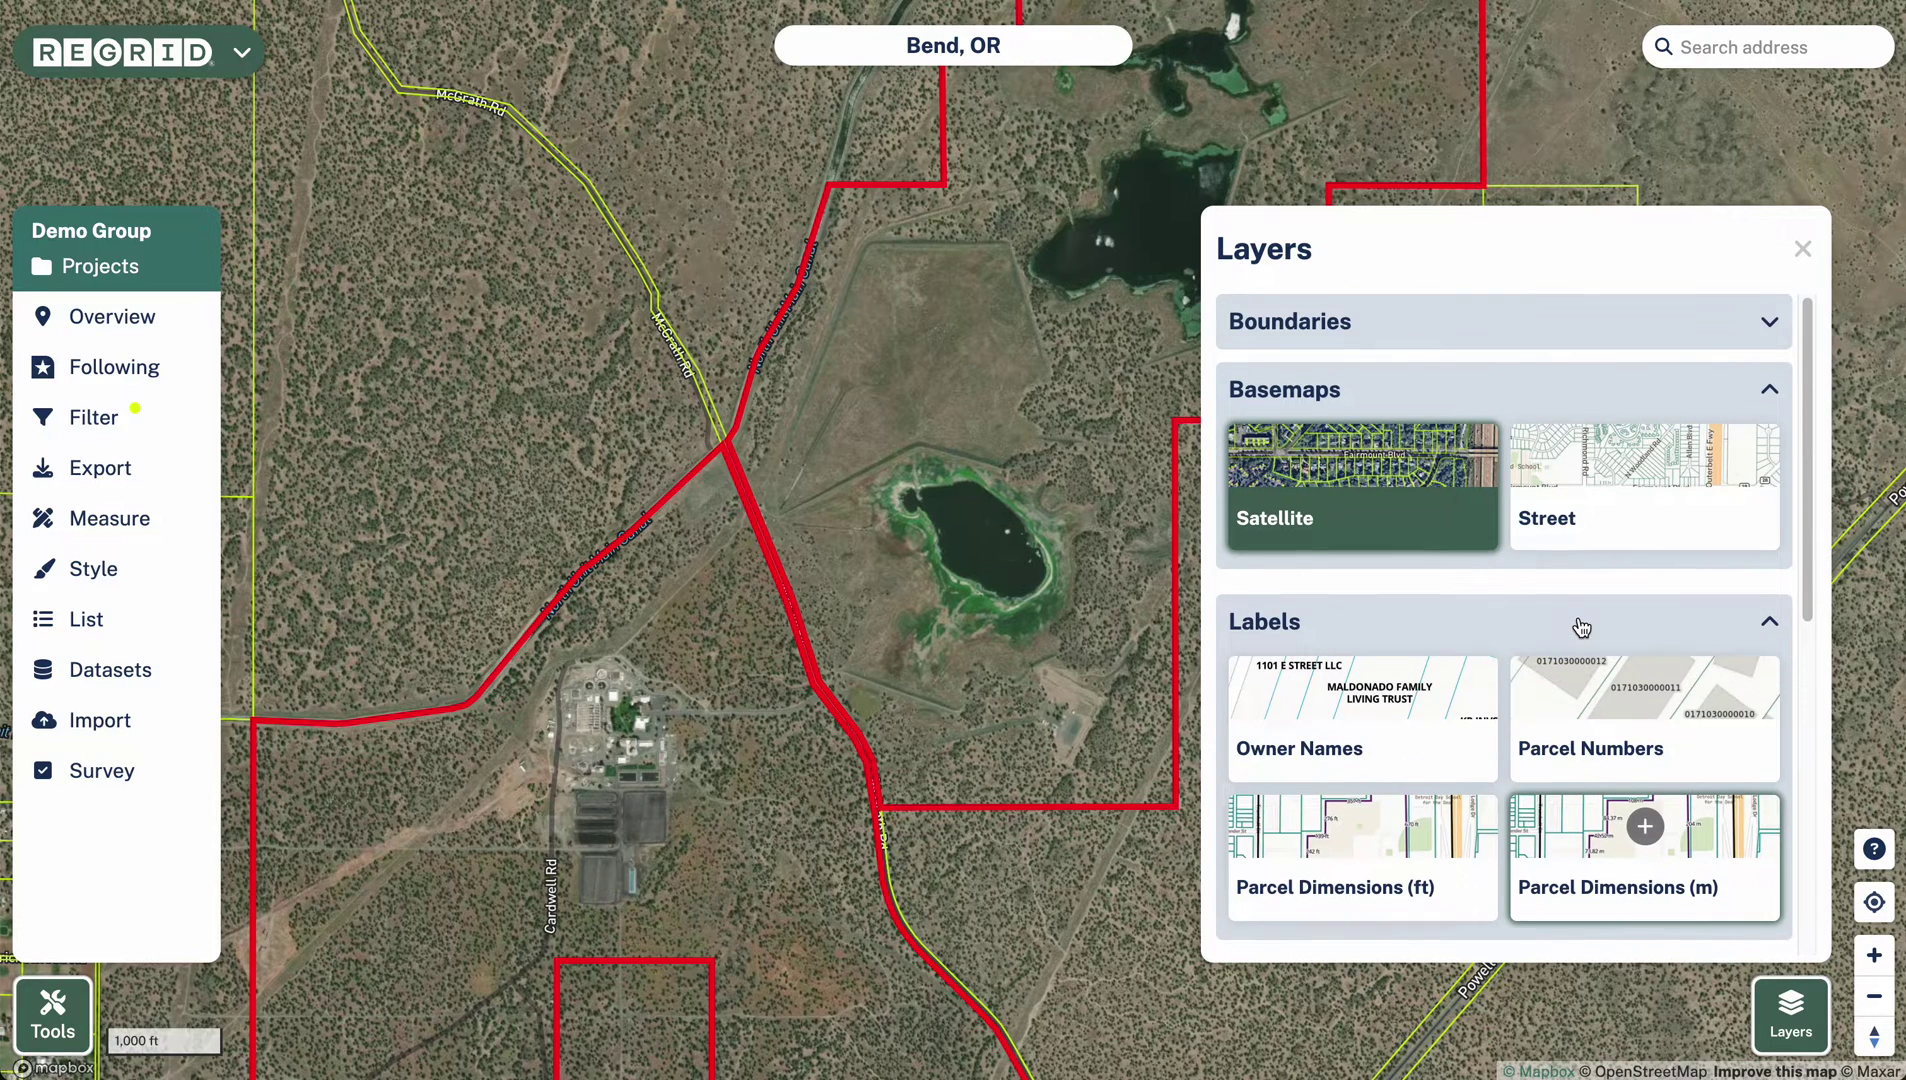
left_click(1563, 505)
Step: Turn on the Parcel Dimensions (ft) layer
left_click(1790, 1015)
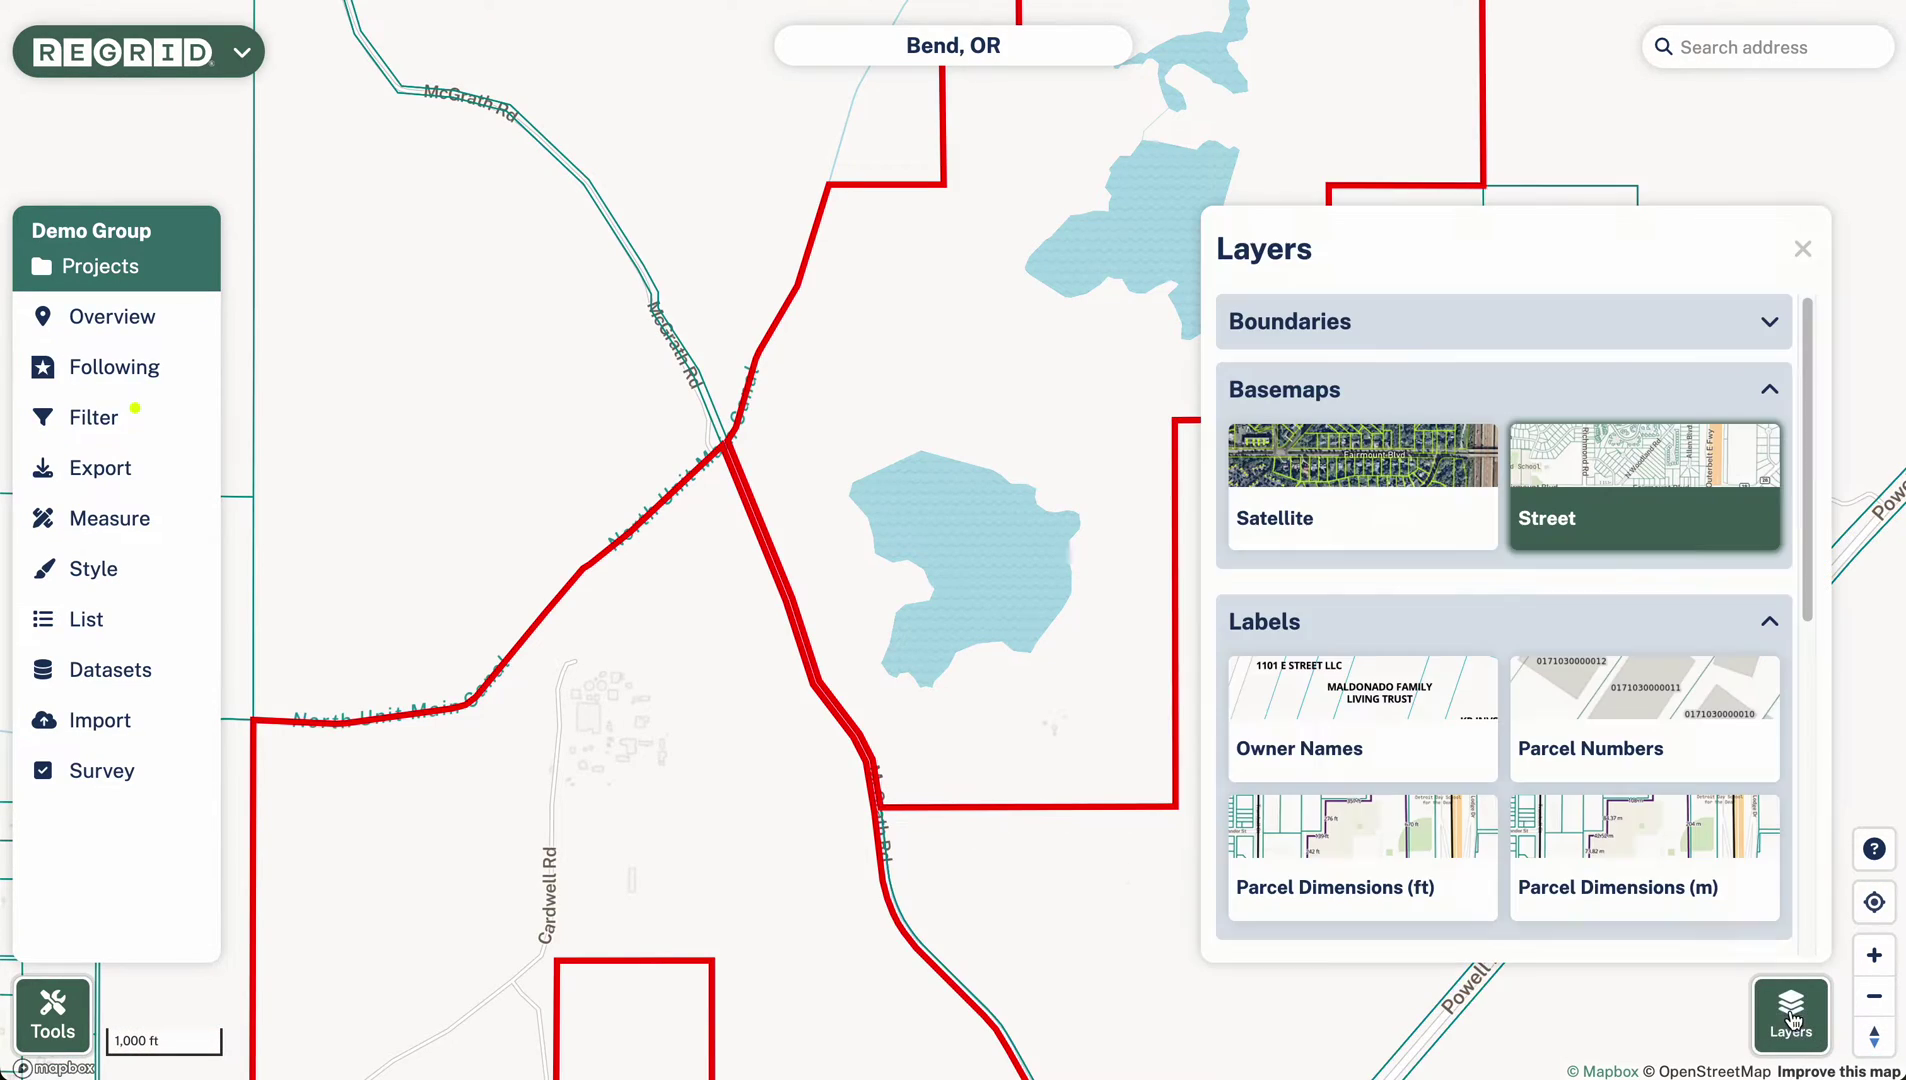
scroll(1370, 563, "down", 1)
mouse_move(1412, 806)
scroll(1425, 790, "down", 3)
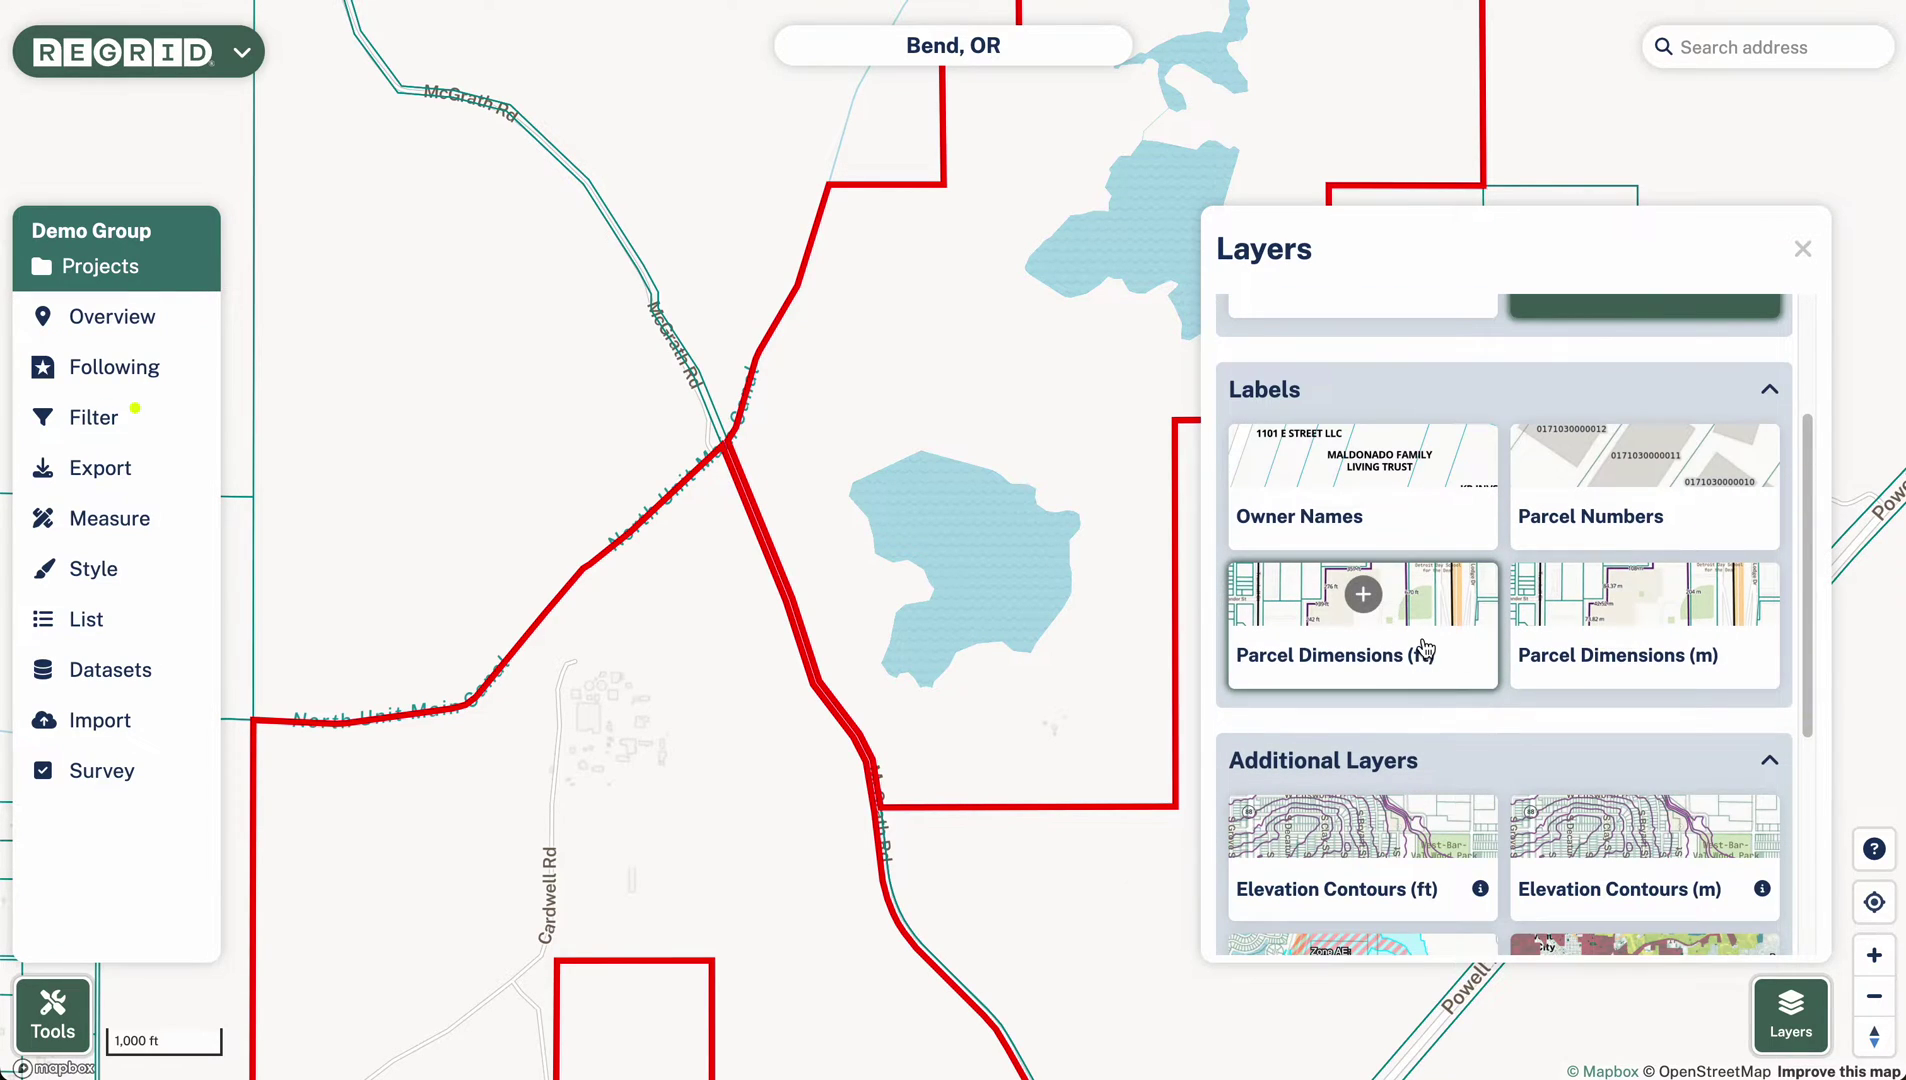
left_click(1331, 677)
Step: Add the Elevation Contours (ft) layer and close the Layers list
left_click_drag(915, 370, 983, 506)
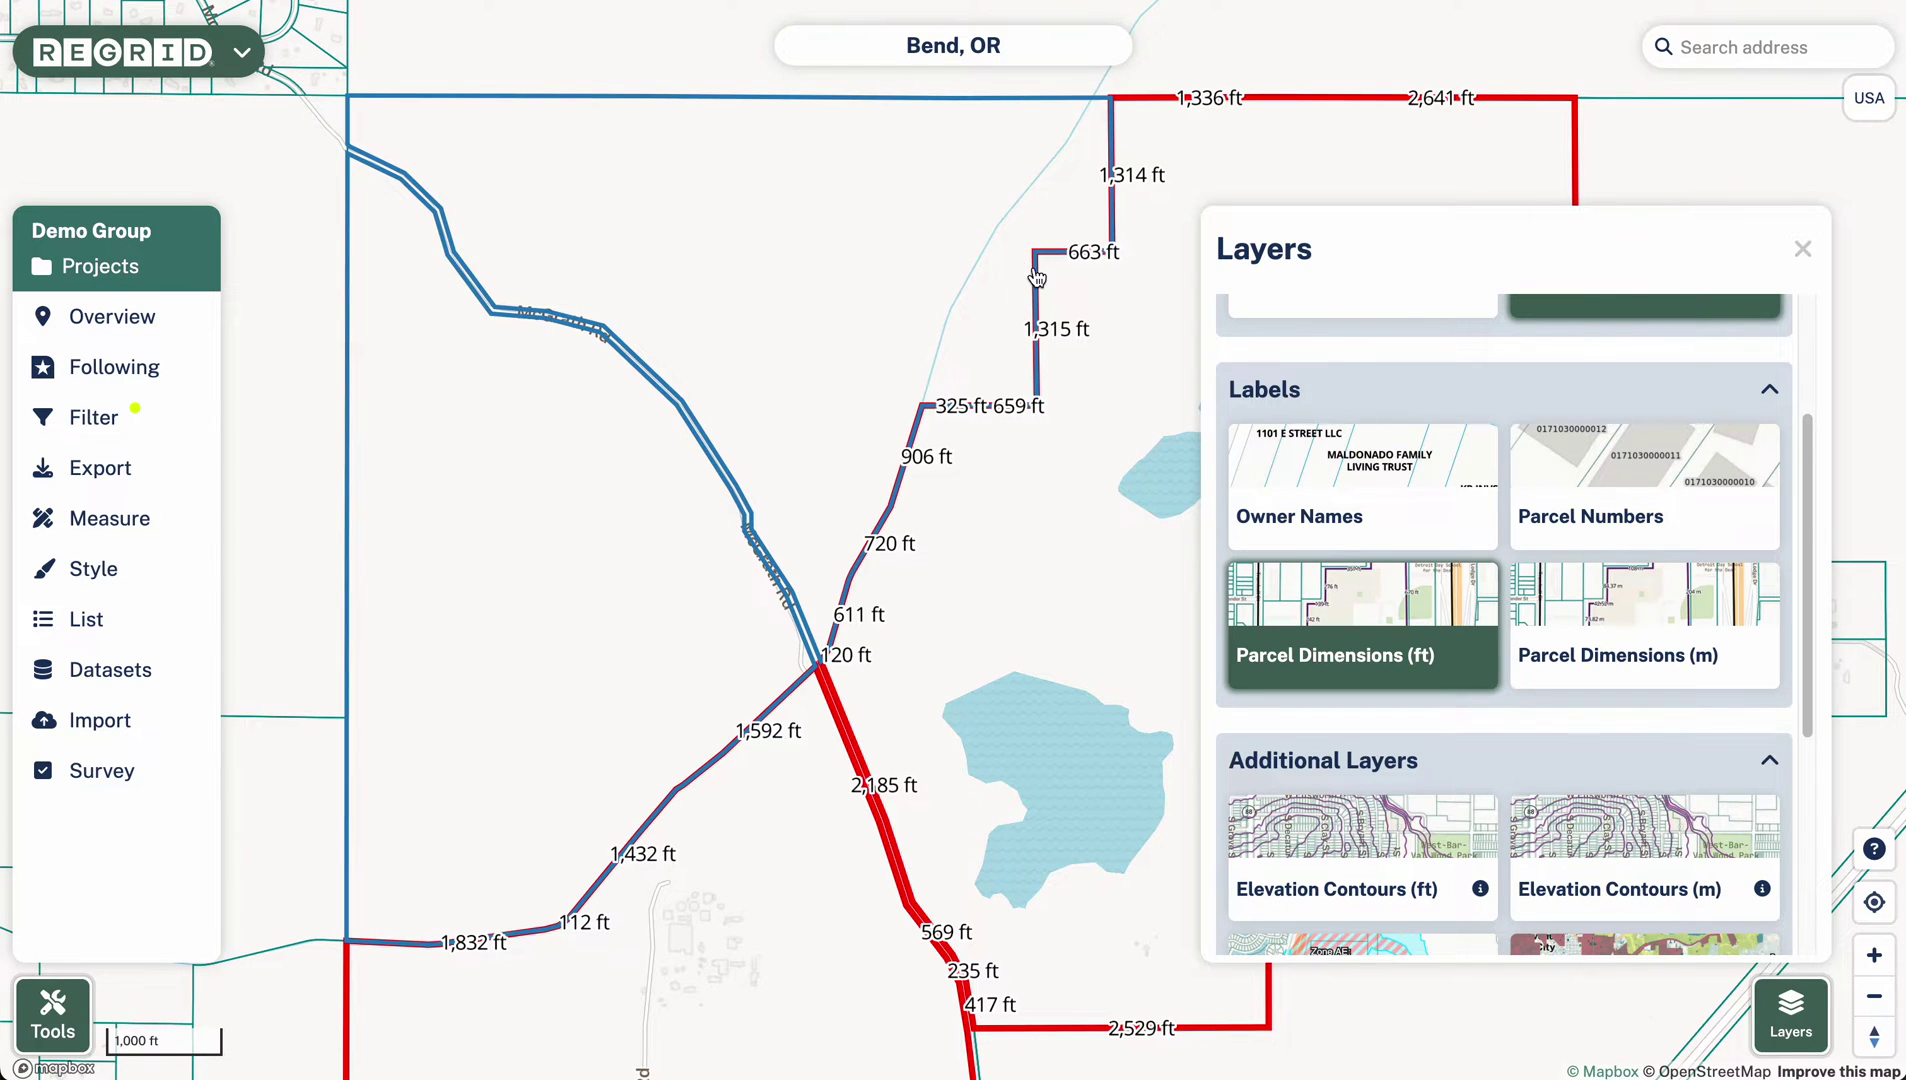
left_click_drag(1112, 598, 1051, 536)
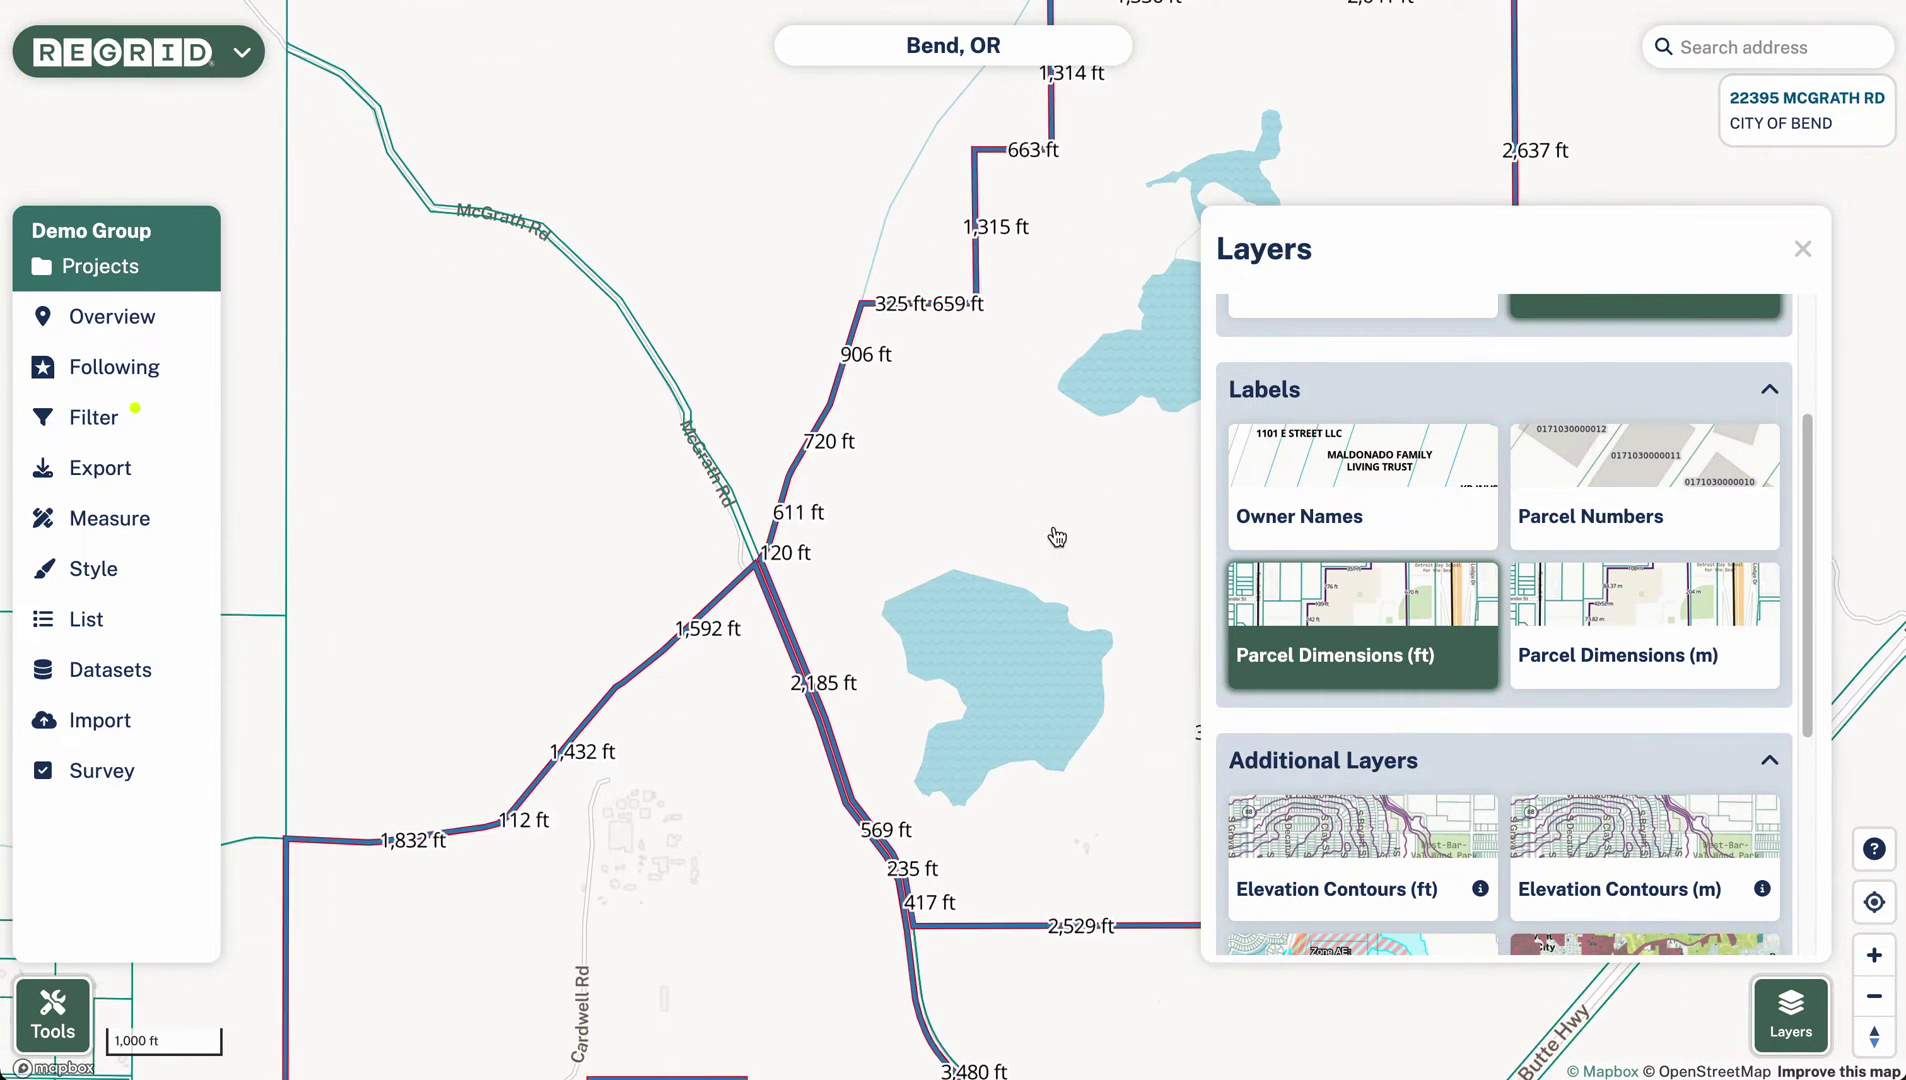
scroll(1445, 757, "down", 1)
scroll(1445, 757, "down", 3)
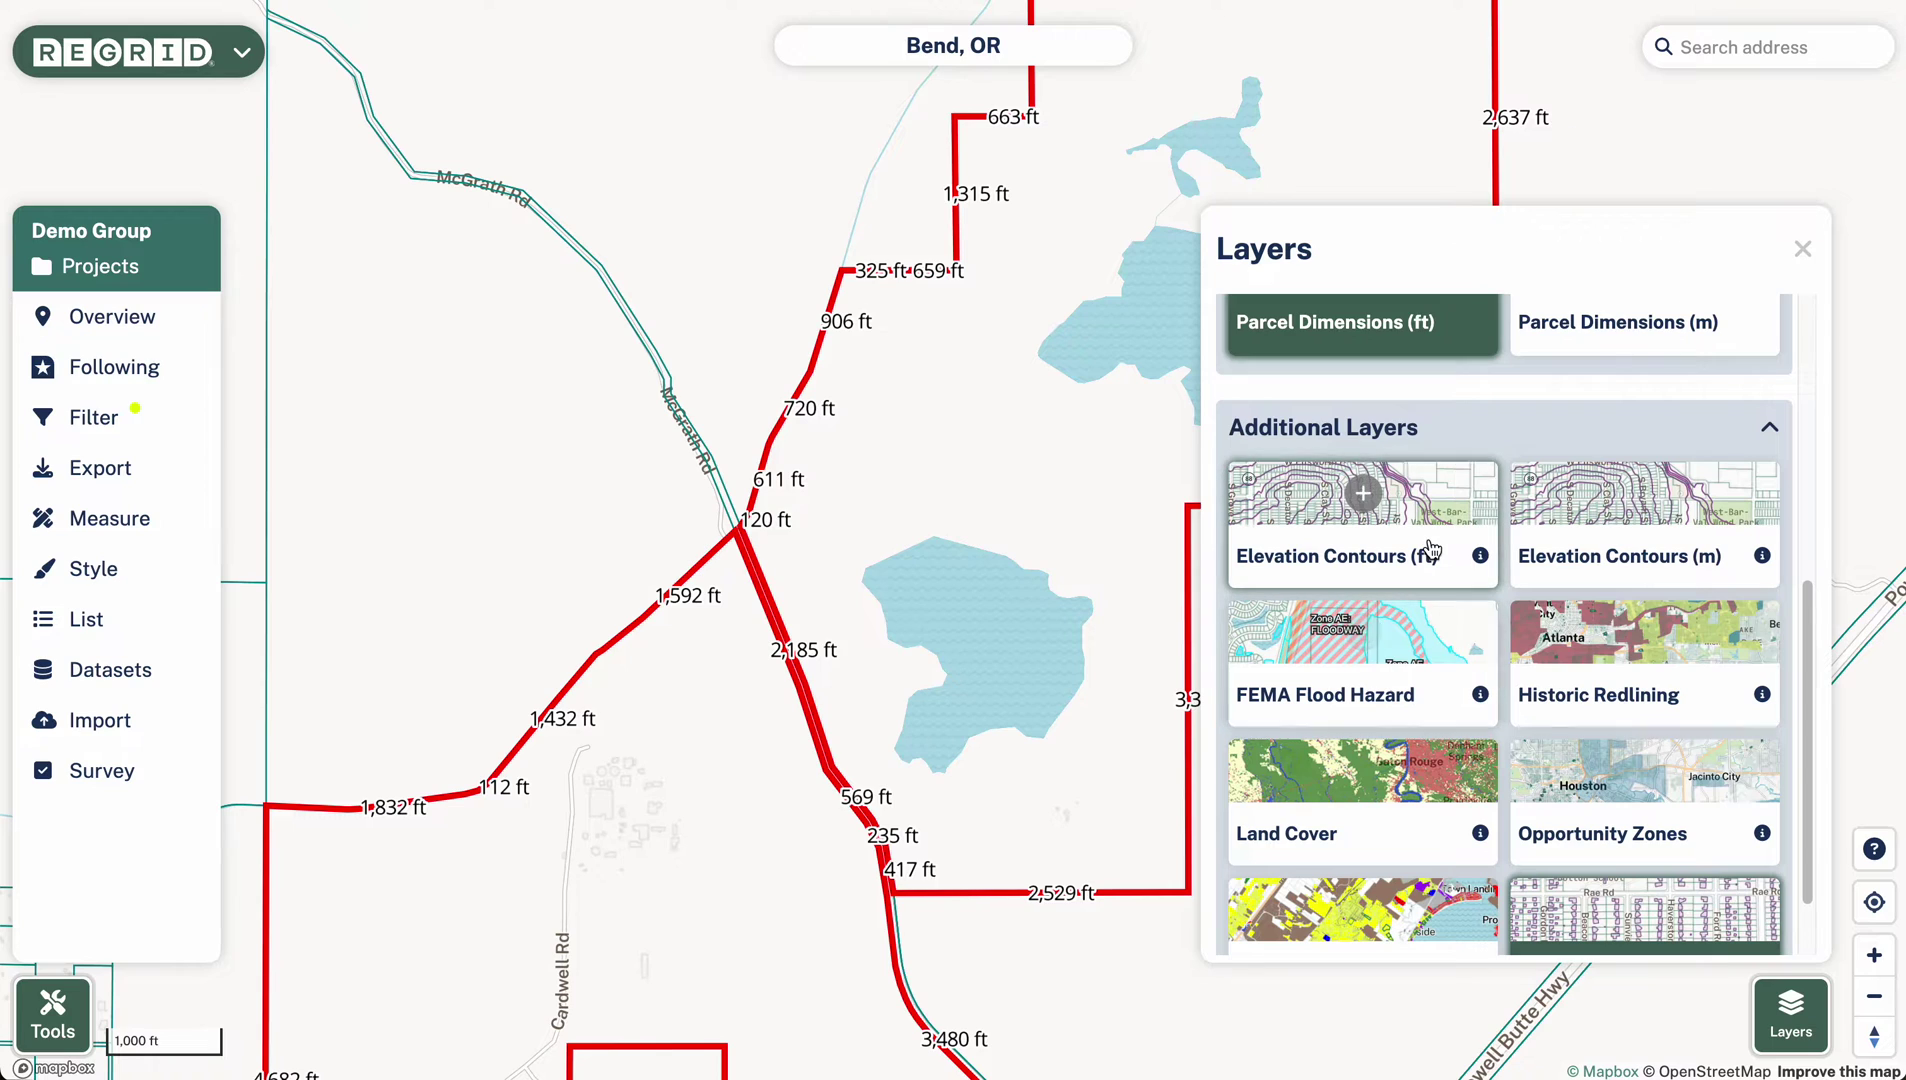
left_click(1362, 493)
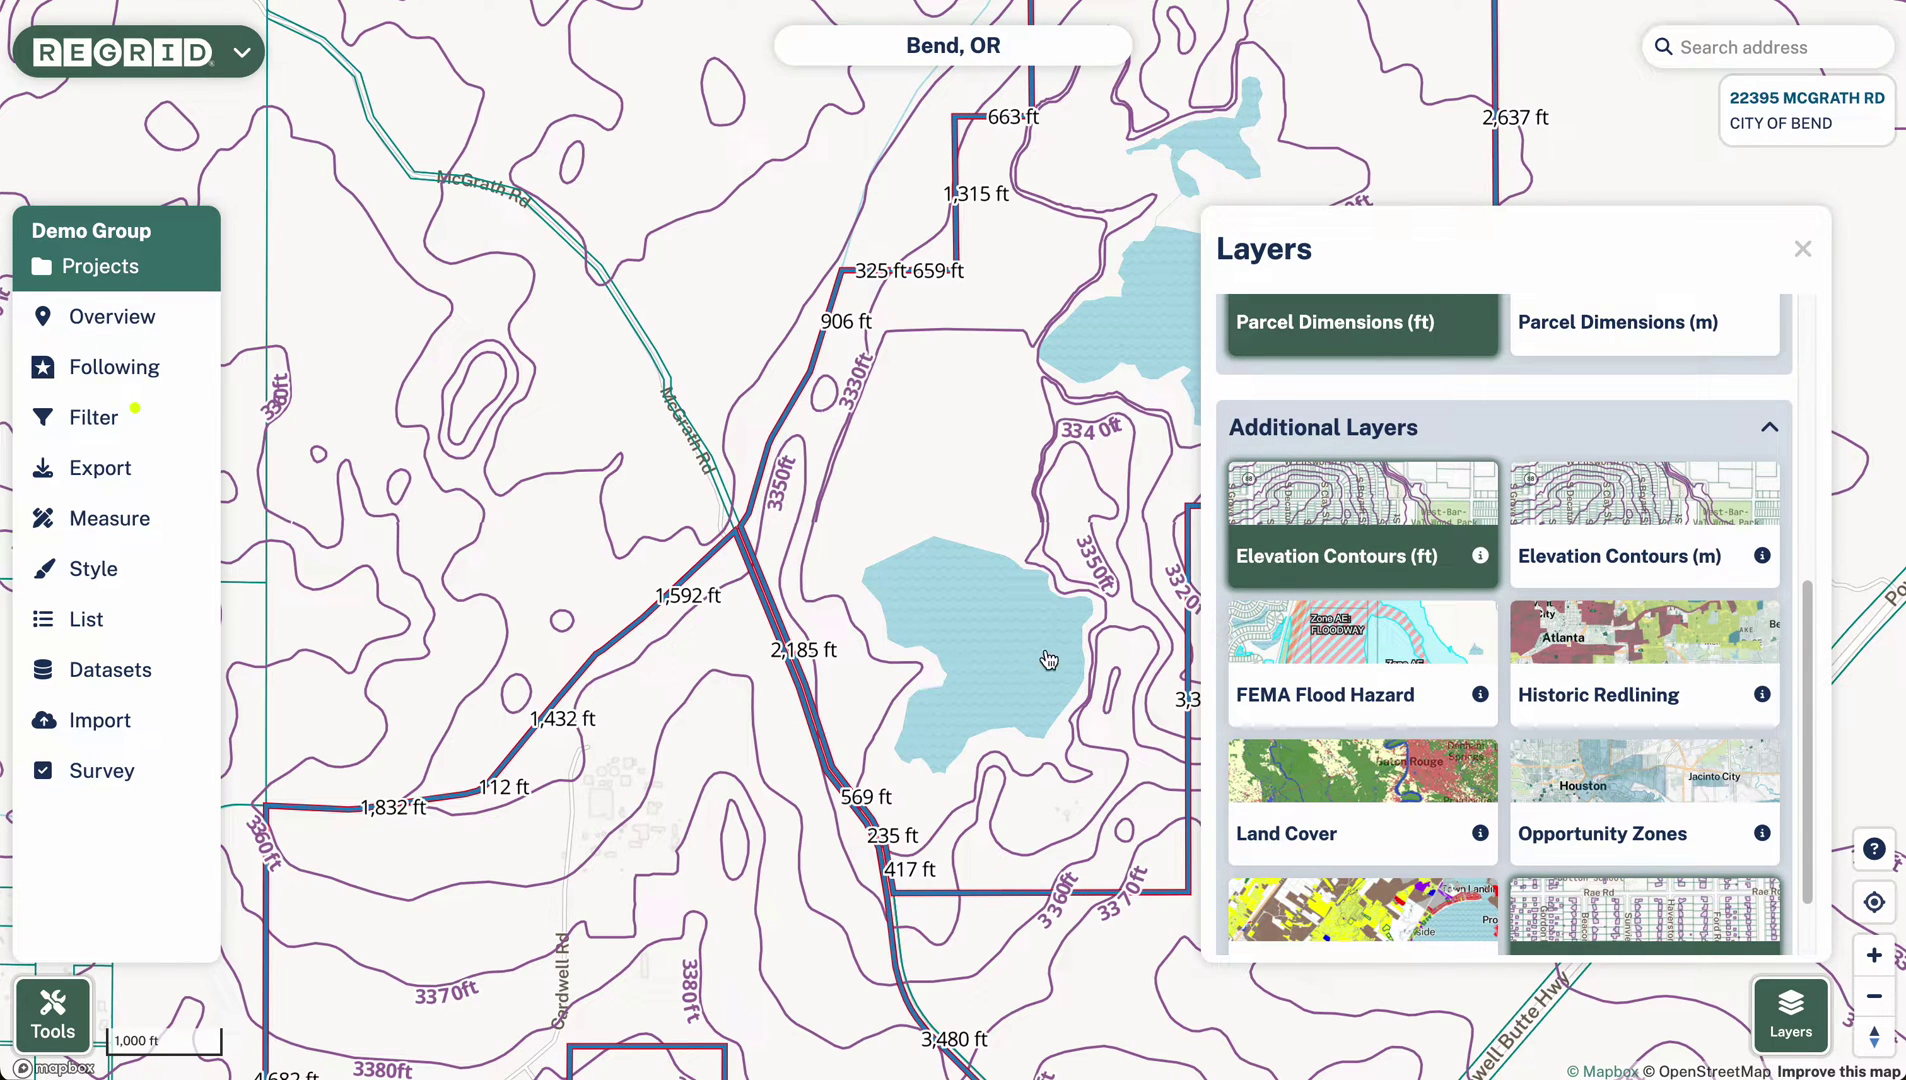
scroll(1512, 612, "down", 1)
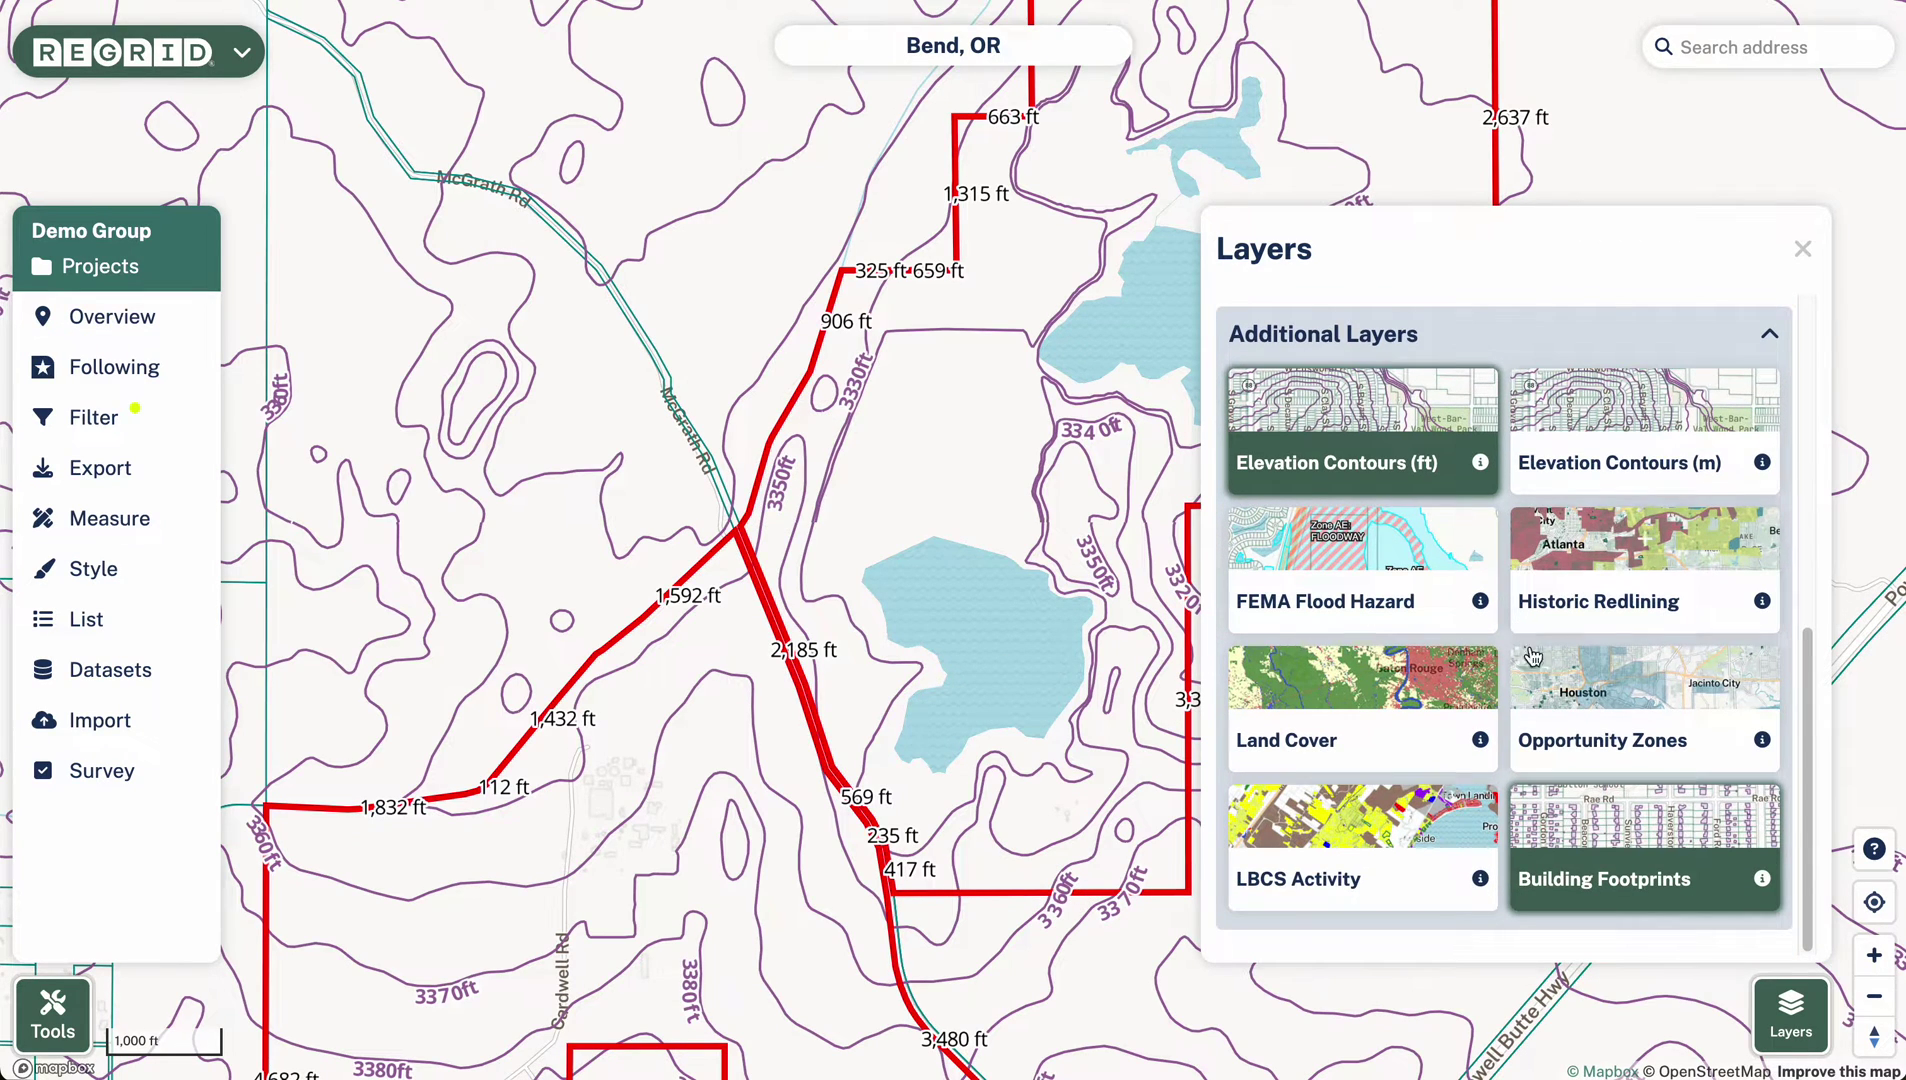
left_click(1788, 1013)
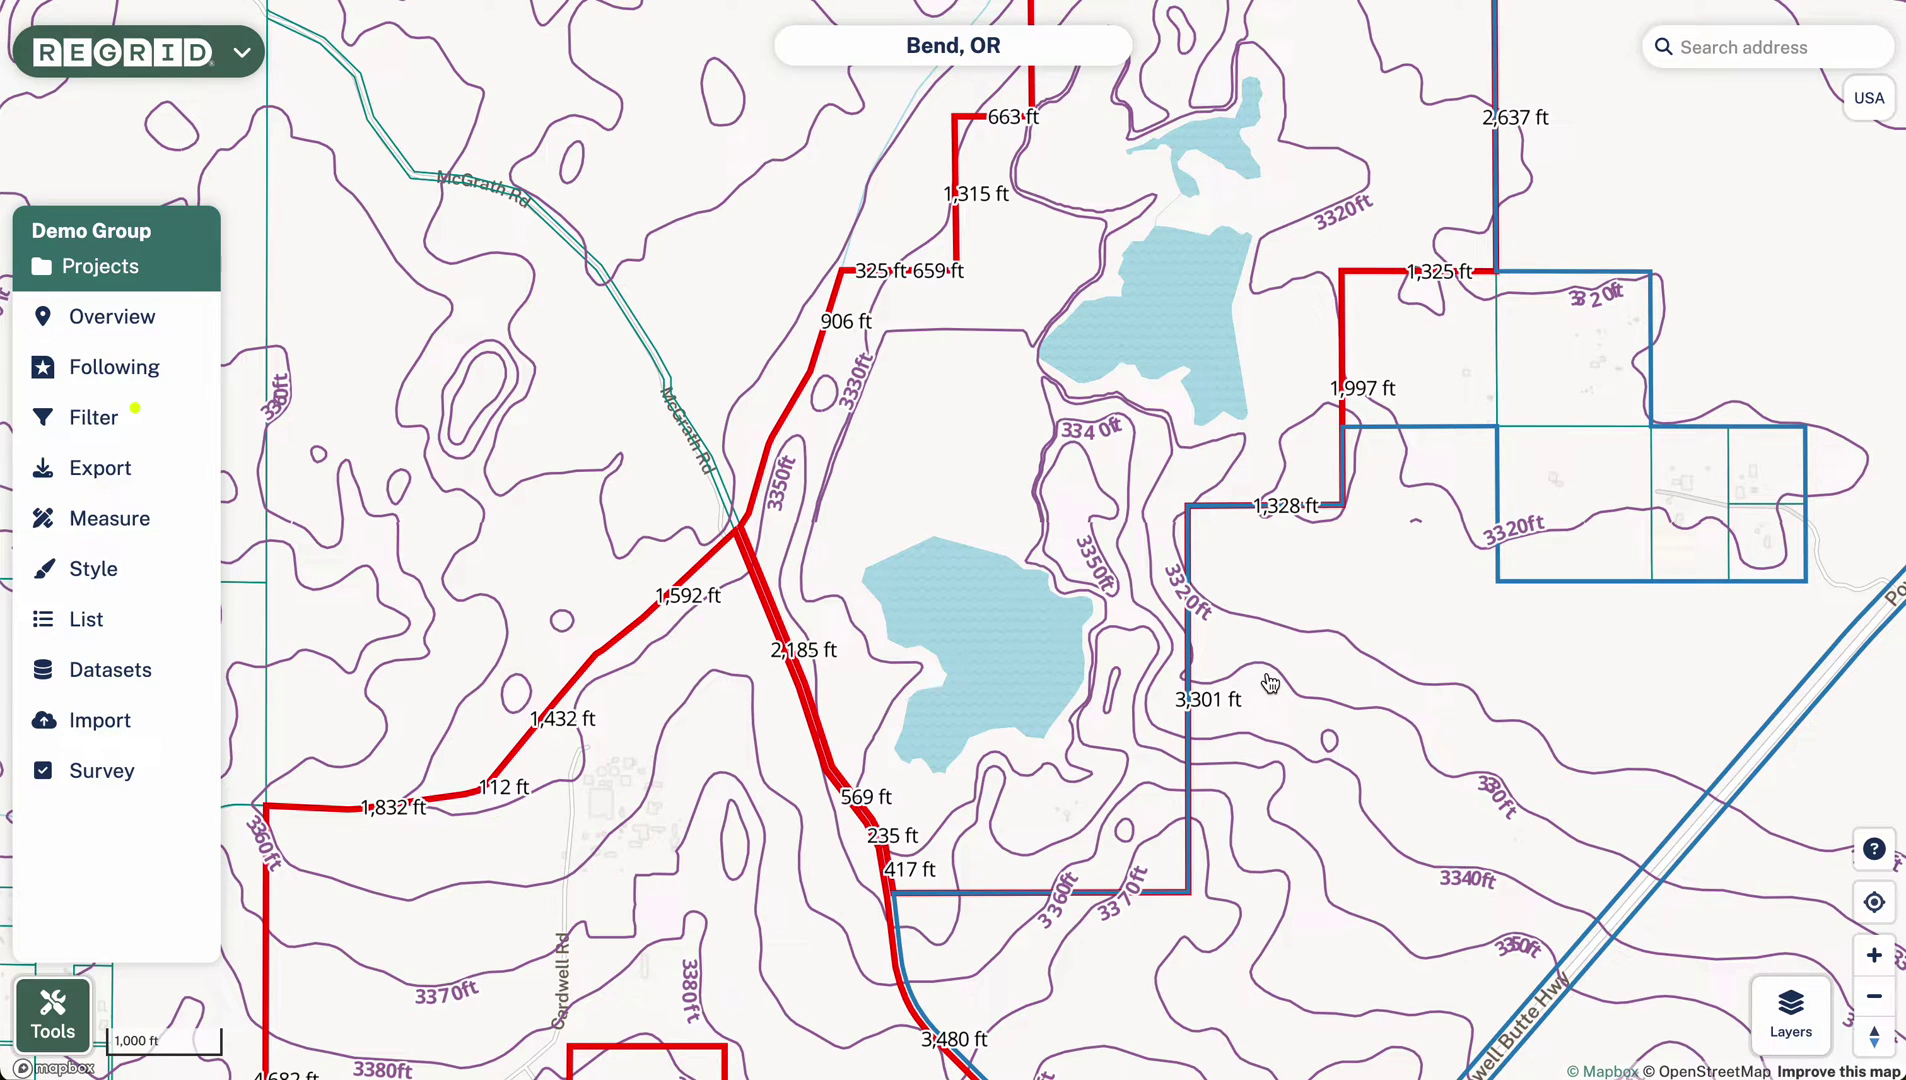
left_click(241, 52)
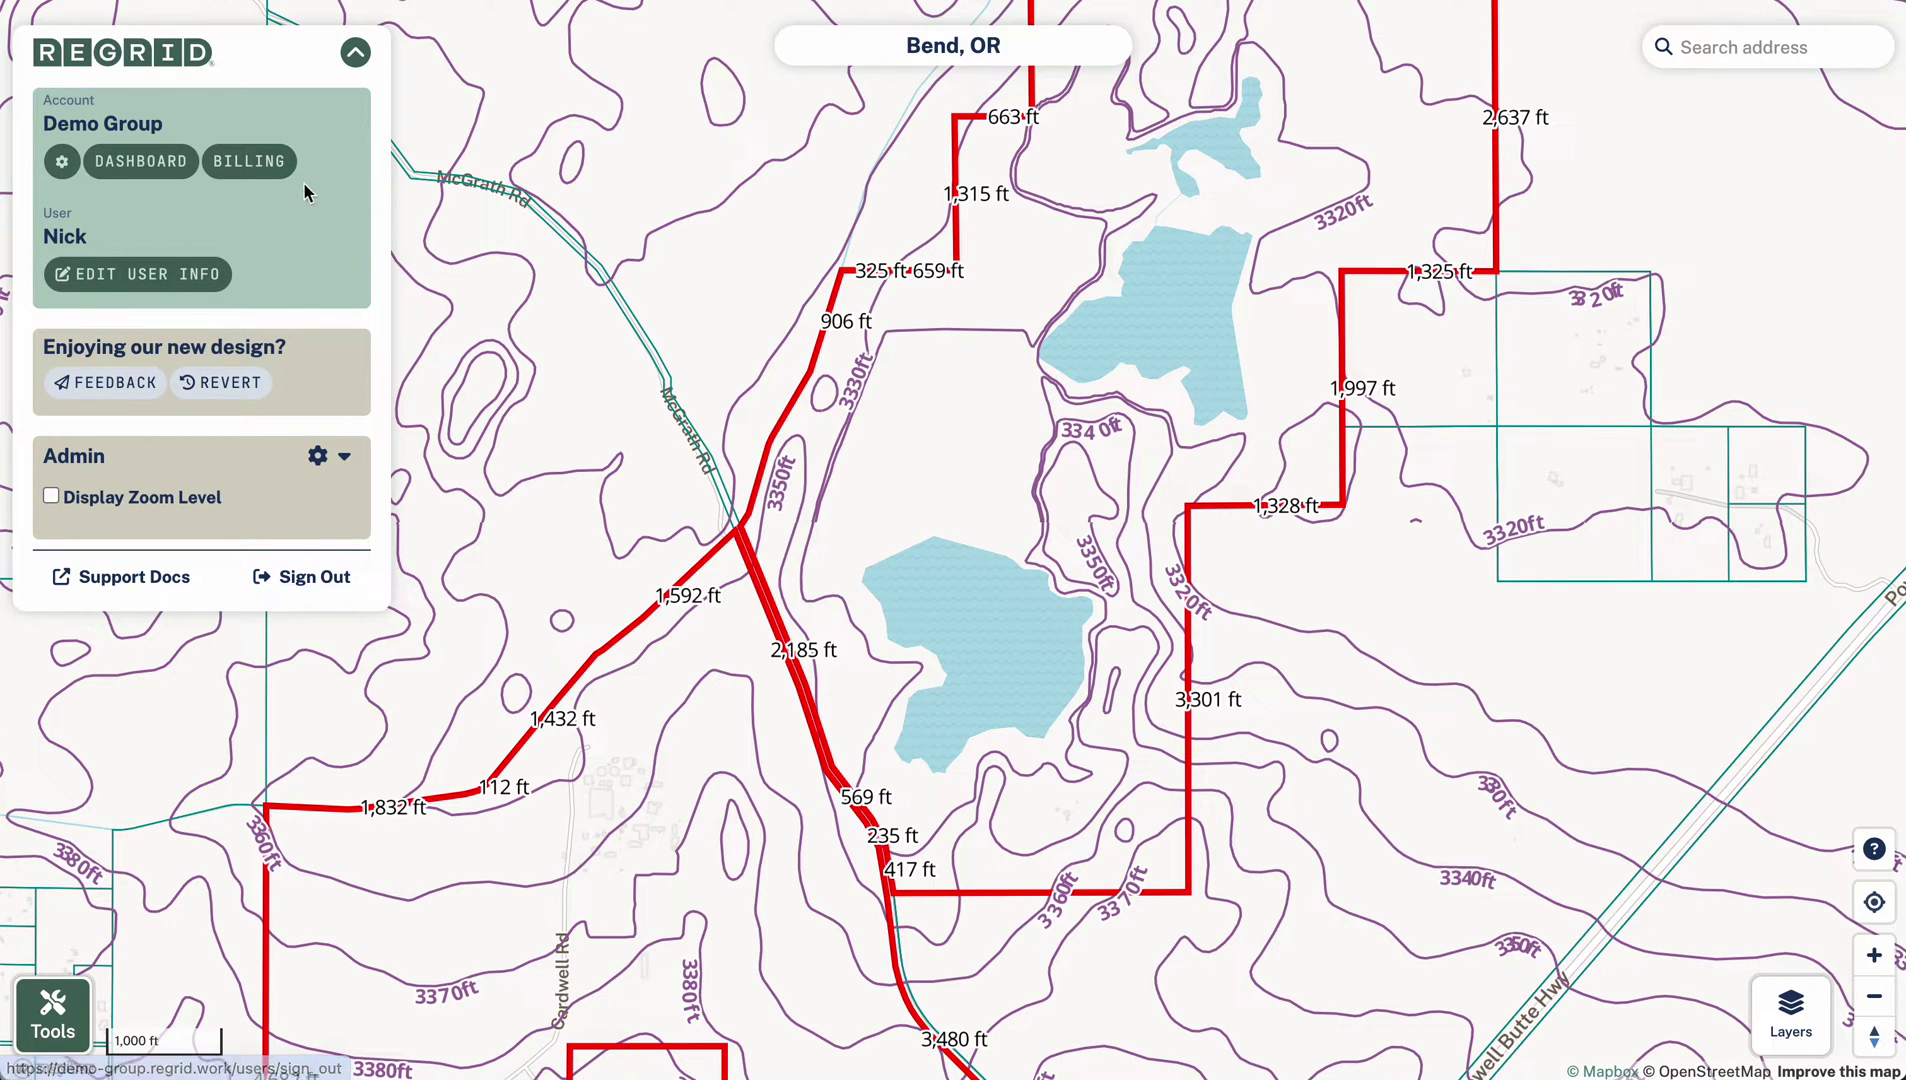
left_click(355, 52)
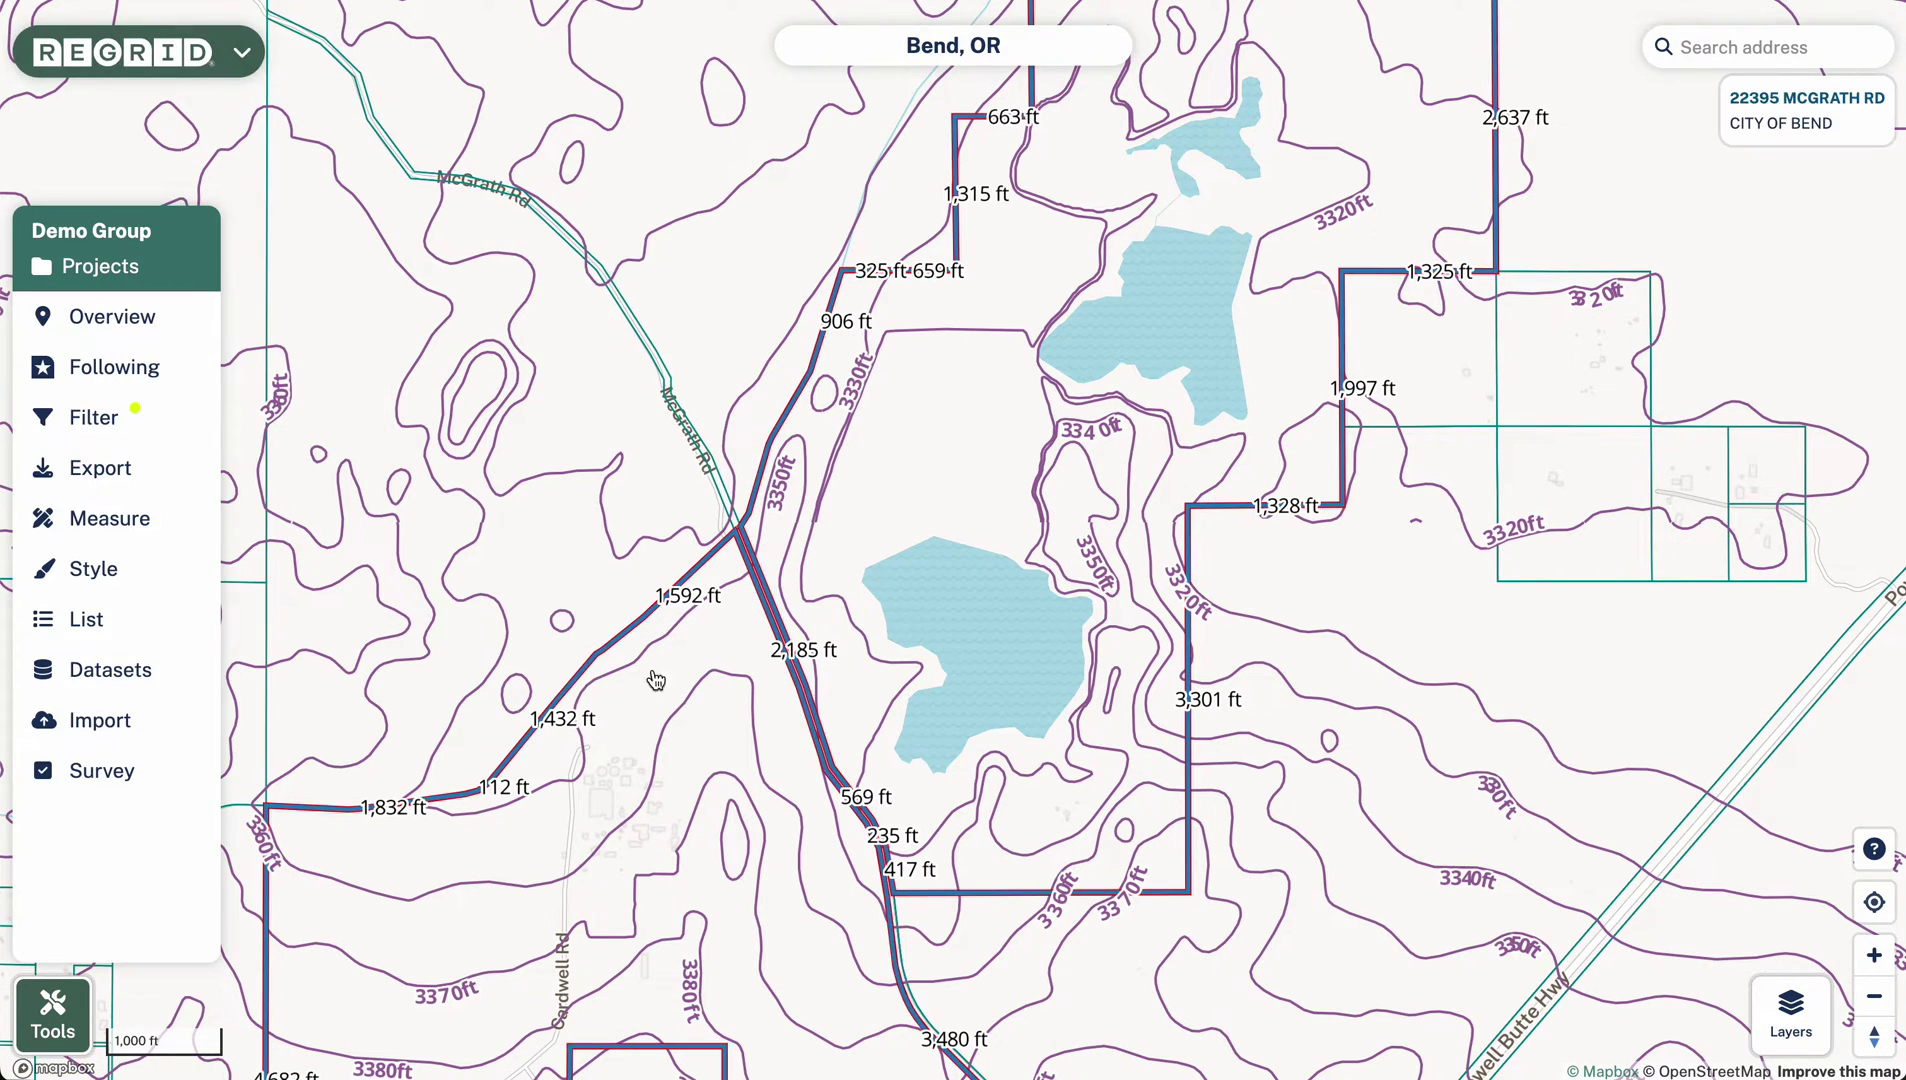